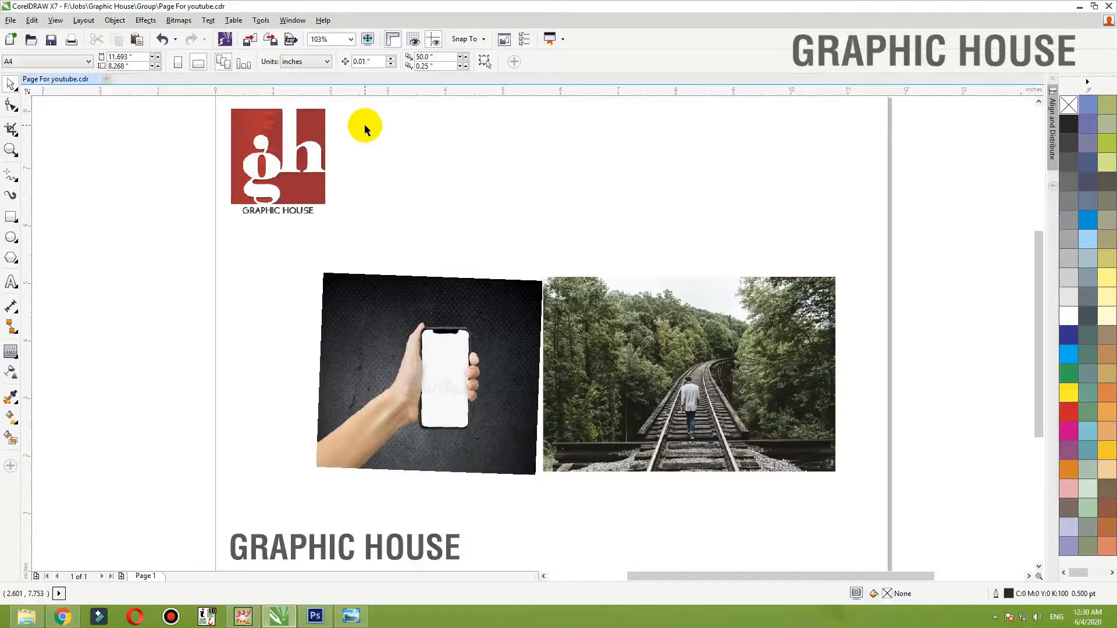
left_click(373, 344)
left_click(436, 342)
left_click(675, 348)
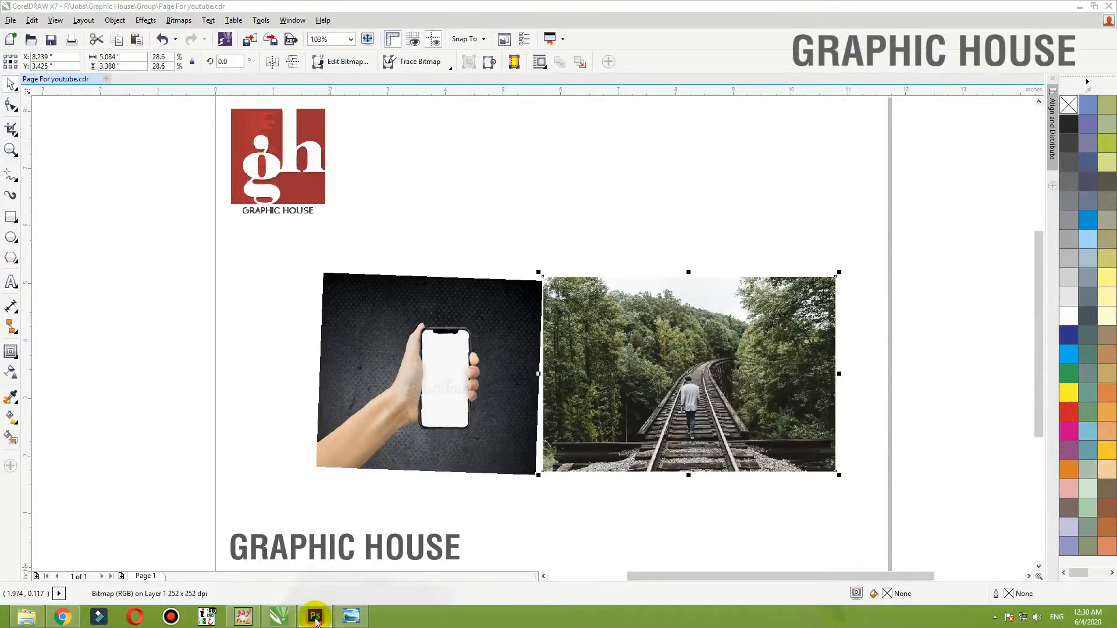
Step: Switch to Photoshop and open the hand-grab-mobile-phone PSD mockup together with railroad-walk.jpeg from the Poster folder
left_click(314, 617)
double_click(182, 211)
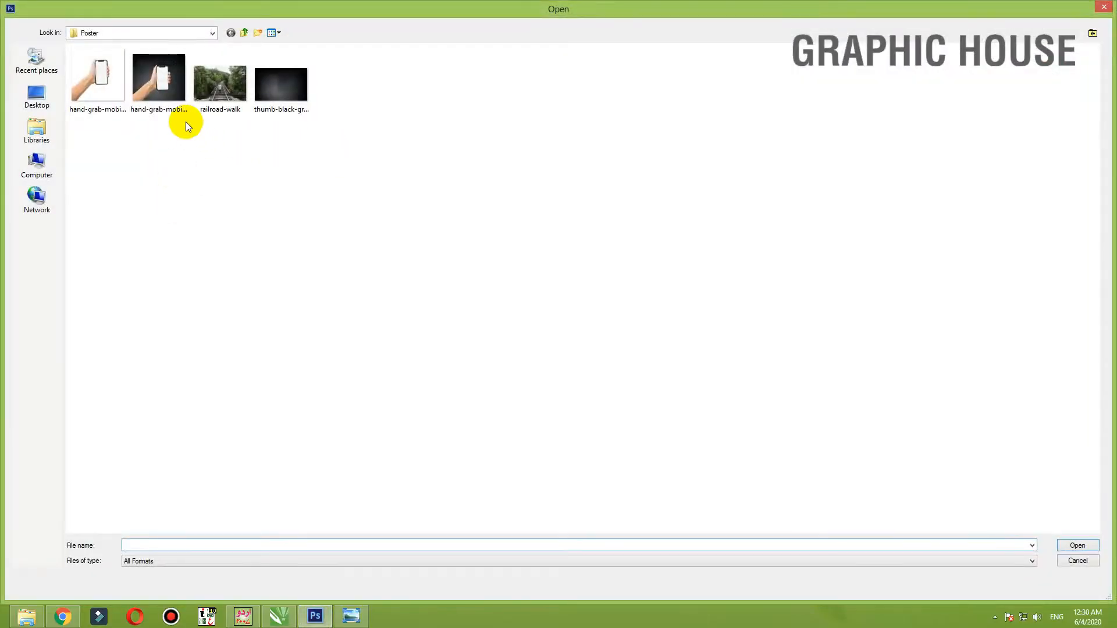
left_click(161, 82)
left_click(226, 100, "ctrl")
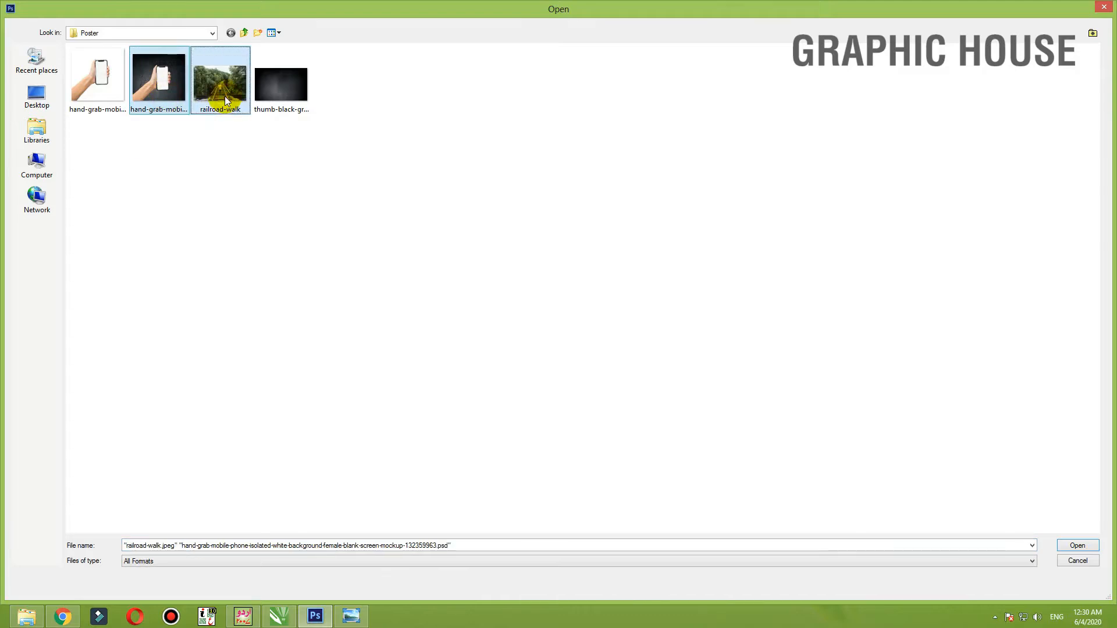
key("Return")
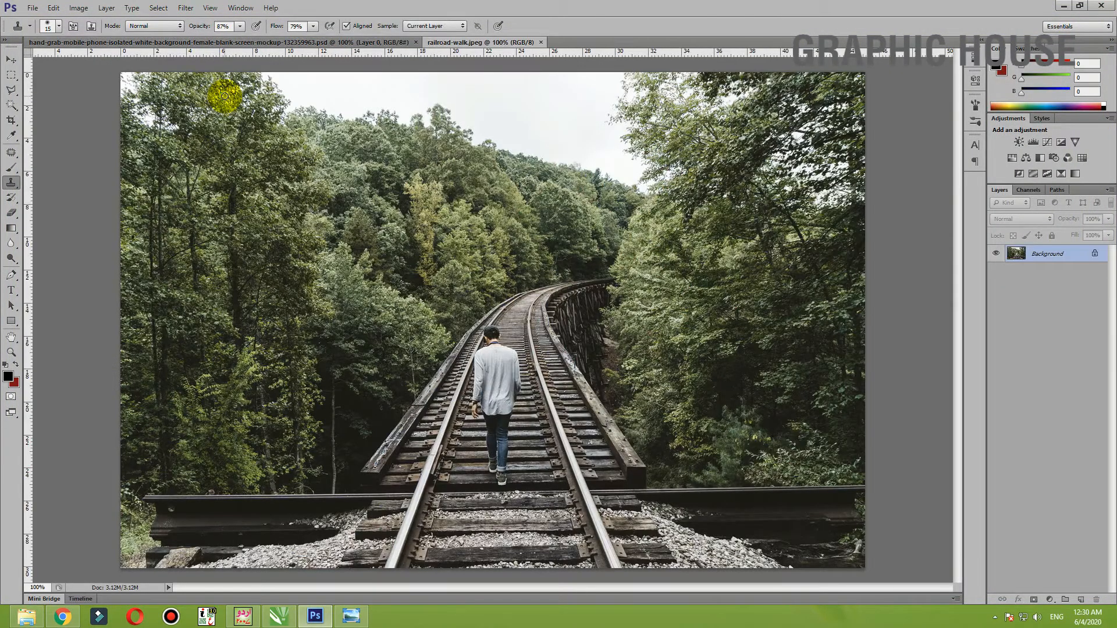
Step: Move the railroad photo with the Move tool into the hand-and-phone document as a new layer
left_click(342, 47)
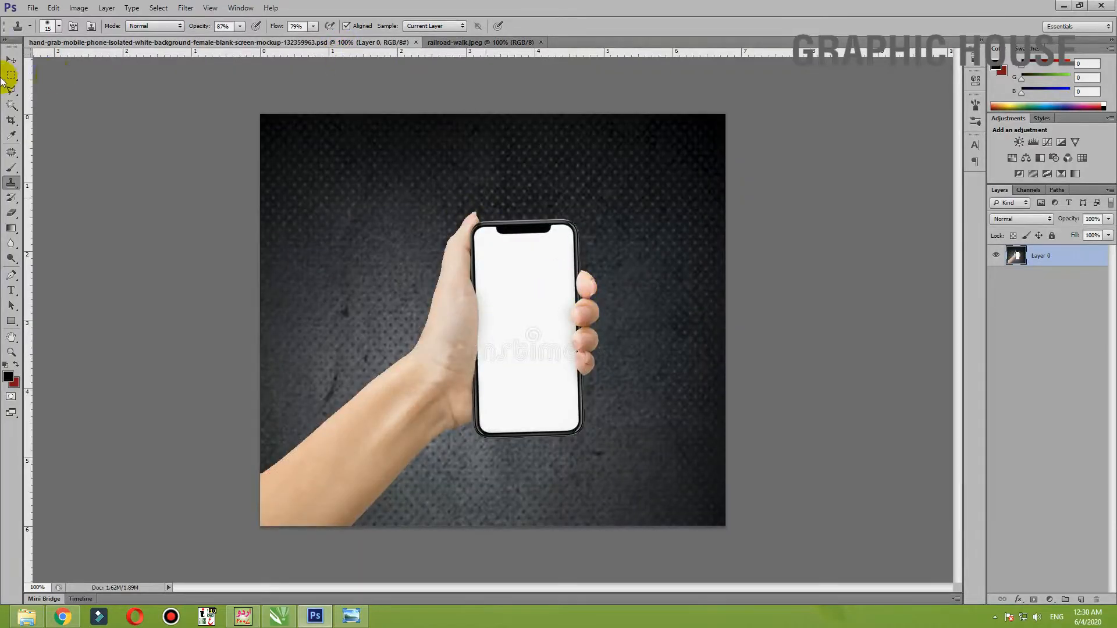
left_click(11, 60)
left_click(436, 42)
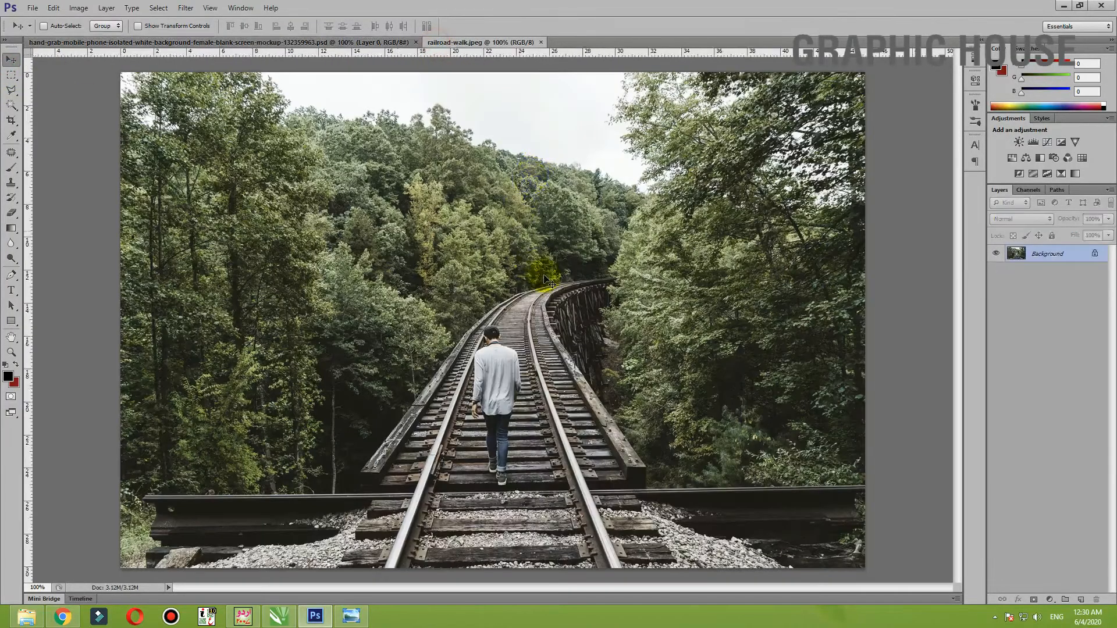
left_click_drag(542, 275, 567, 276)
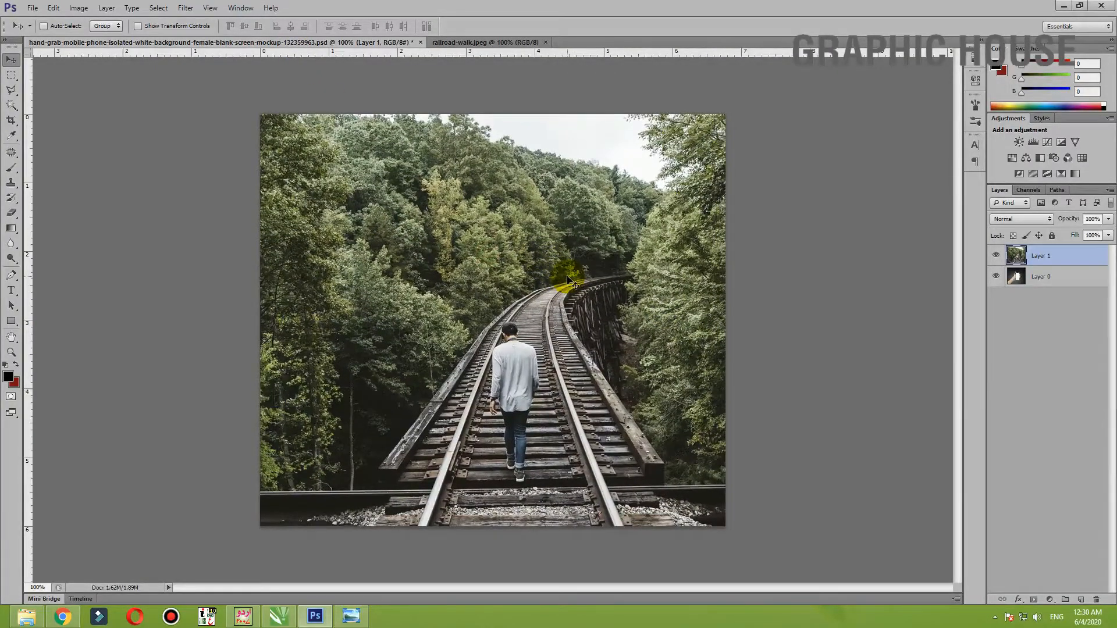
Step: Scale the railroad photo layer down with Free Transform and align it with the canvas's bottom edge
key("ctrl+t")
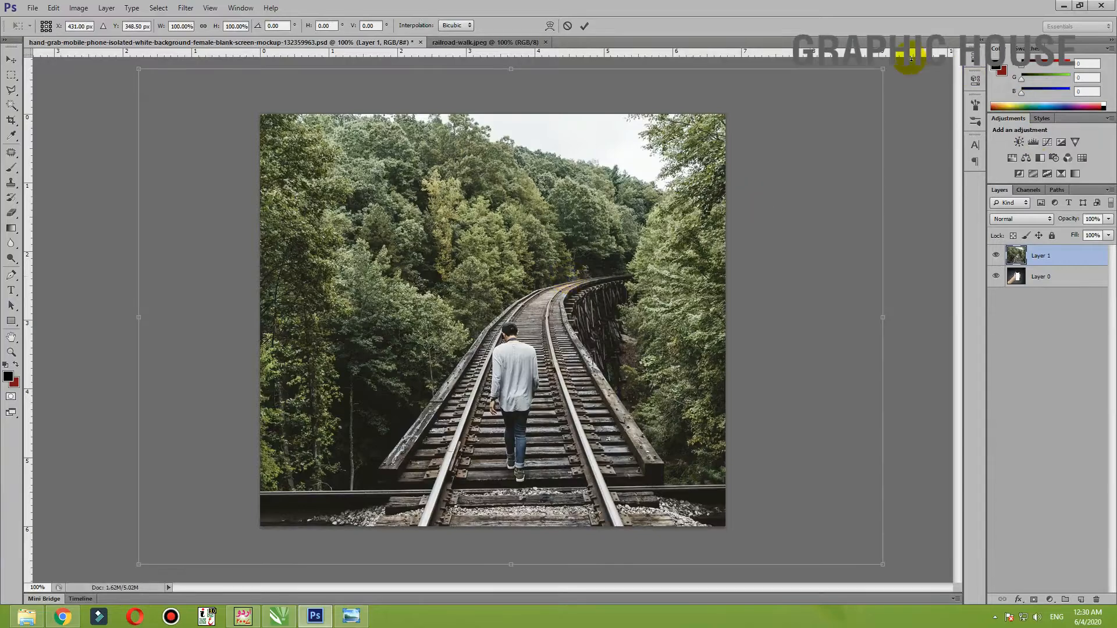
left_click_drag(885, 69, 643, 231)
left_click_drag(531, 340, 644, 285)
left_click_drag(506, 511, 507, 527)
left_click_drag(759, 172, 769, 169)
key("Return")
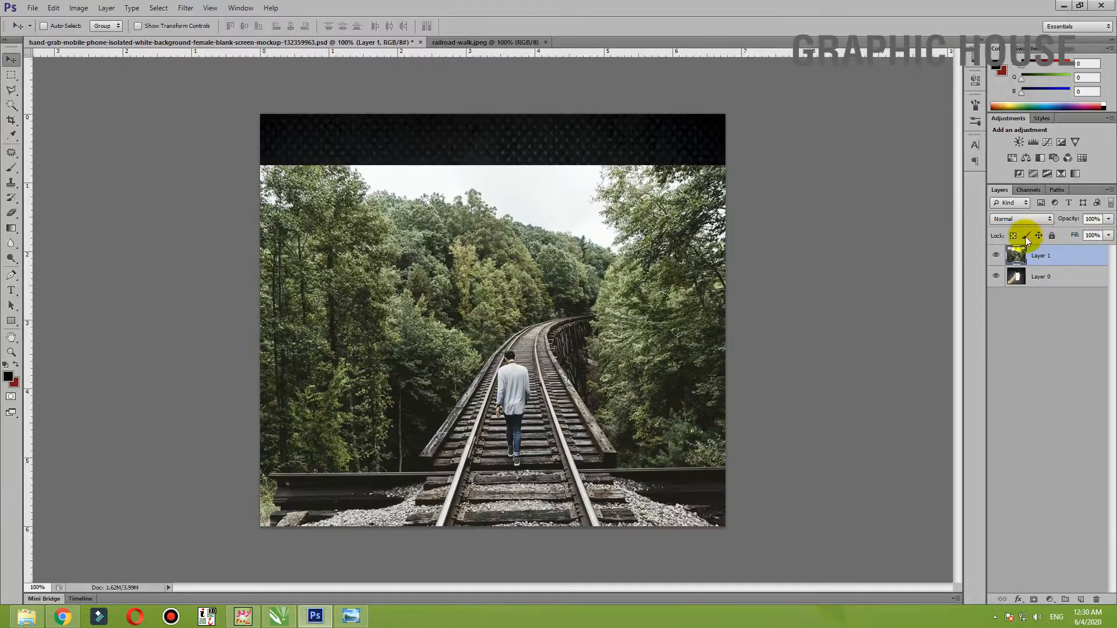
Step: Lower the railroad layer's fill to 59% and shift the photo slightly right over the phone
left_click(1108, 235)
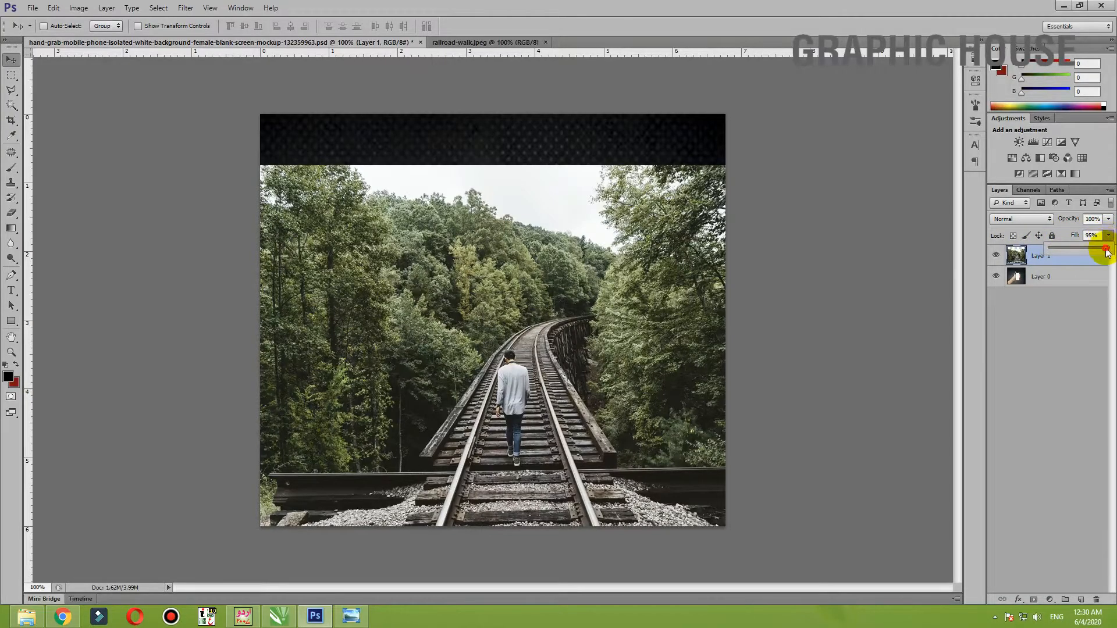
left_click_drag(1107, 251, 1087, 252)
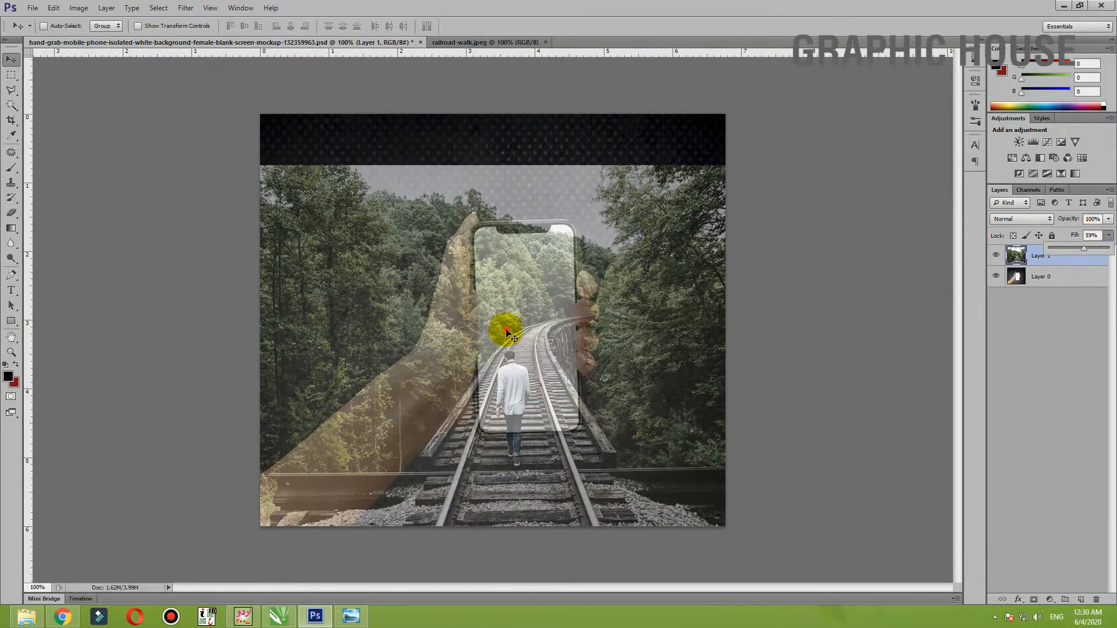
left_click_drag(503, 324, 513, 324)
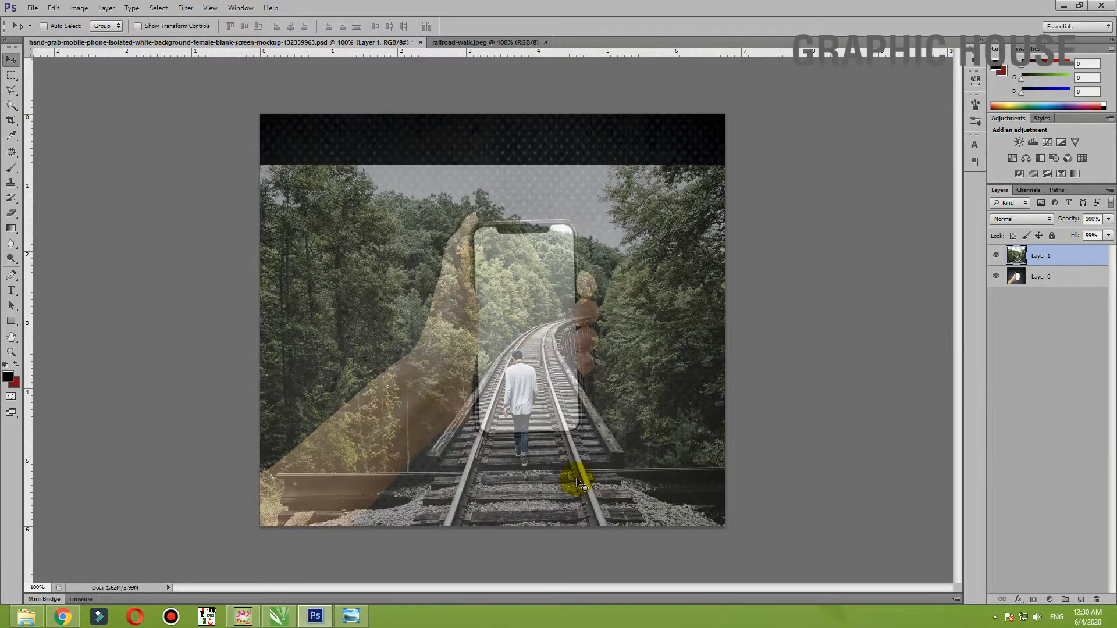
Step: Scale the railroad photo to about 95%, rest it on the canvas's bottom edge and flip it horizontally
key("ctrl+t")
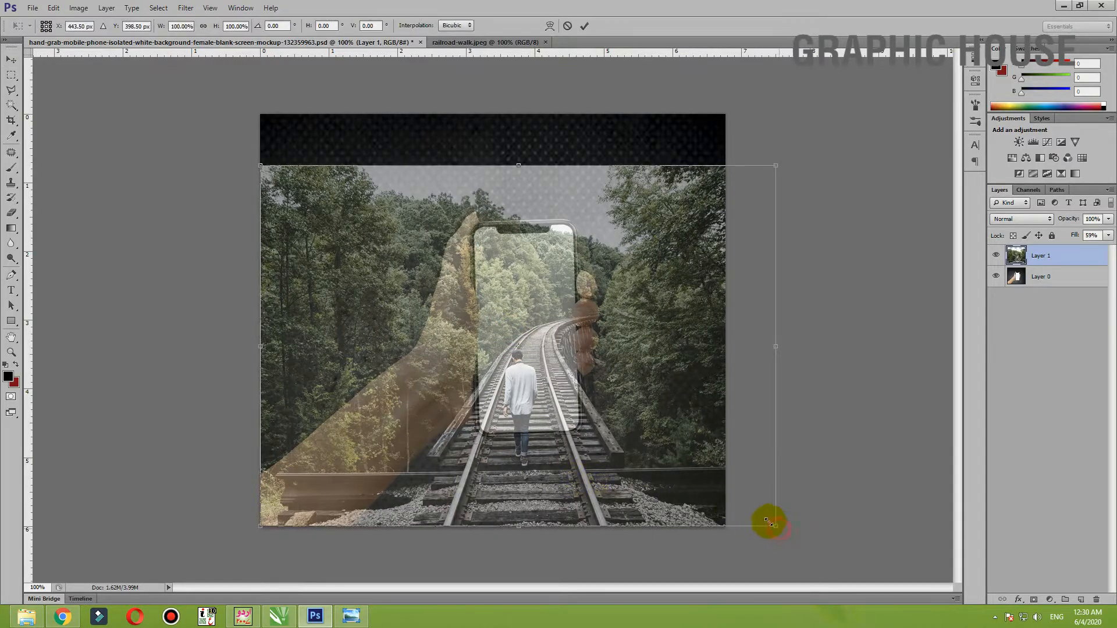
left_click_drag(770, 521, 753, 512)
left_click_drag(568, 511, 569, 525)
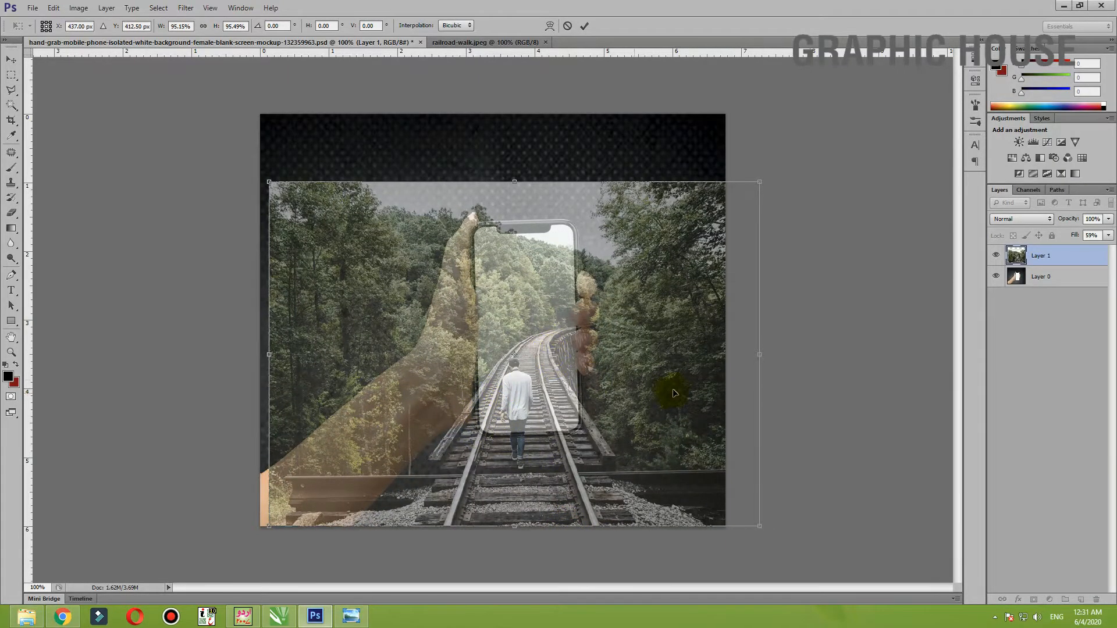
right_click(593, 428)
left_click(622, 406)
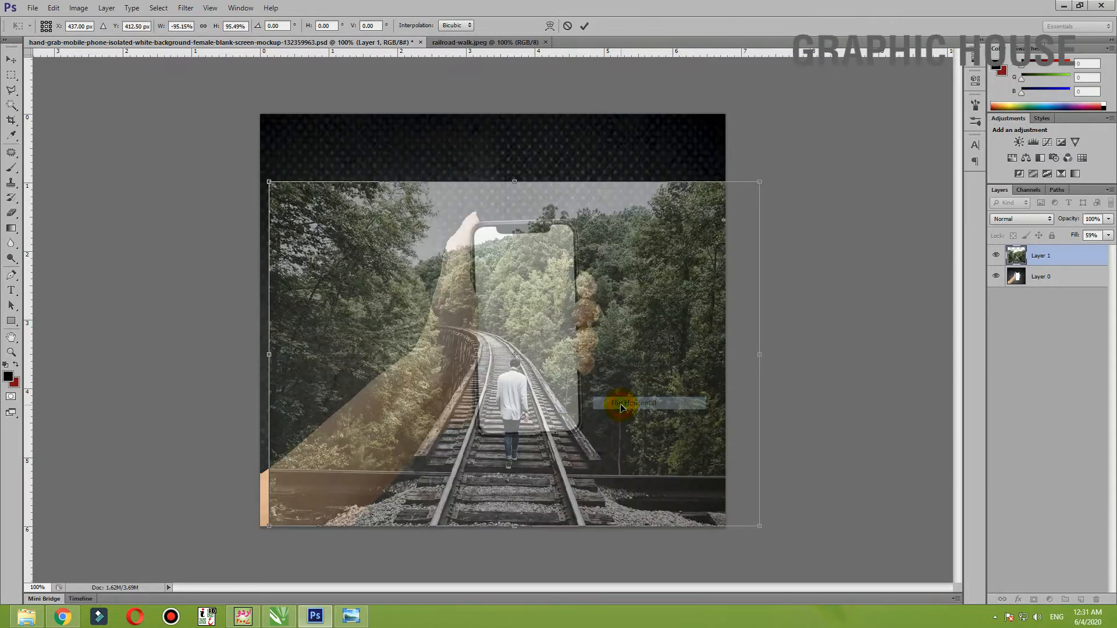
Step: Shrink the flipped railroad photo to about 87% wide and 88% high, with the walking man centred below the phone screen
left_click_drag(590, 444, 622, 436)
left_click_drag(782, 531, 745, 511)
left_click_drag(562, 503, 573, 516)
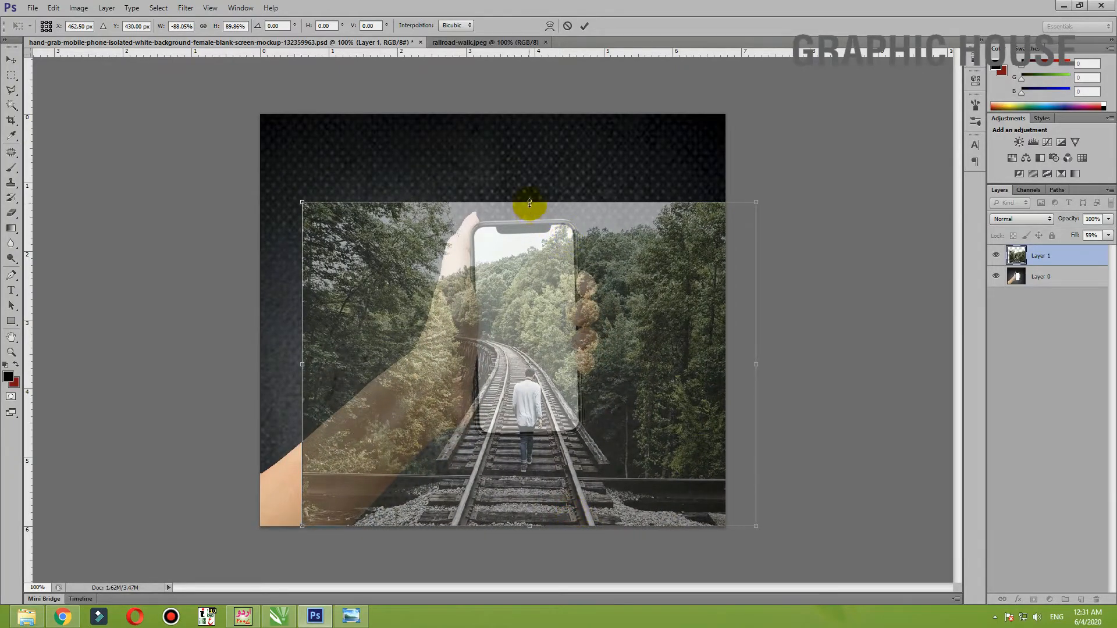
left_click_drag(530, 203, 531, 211)
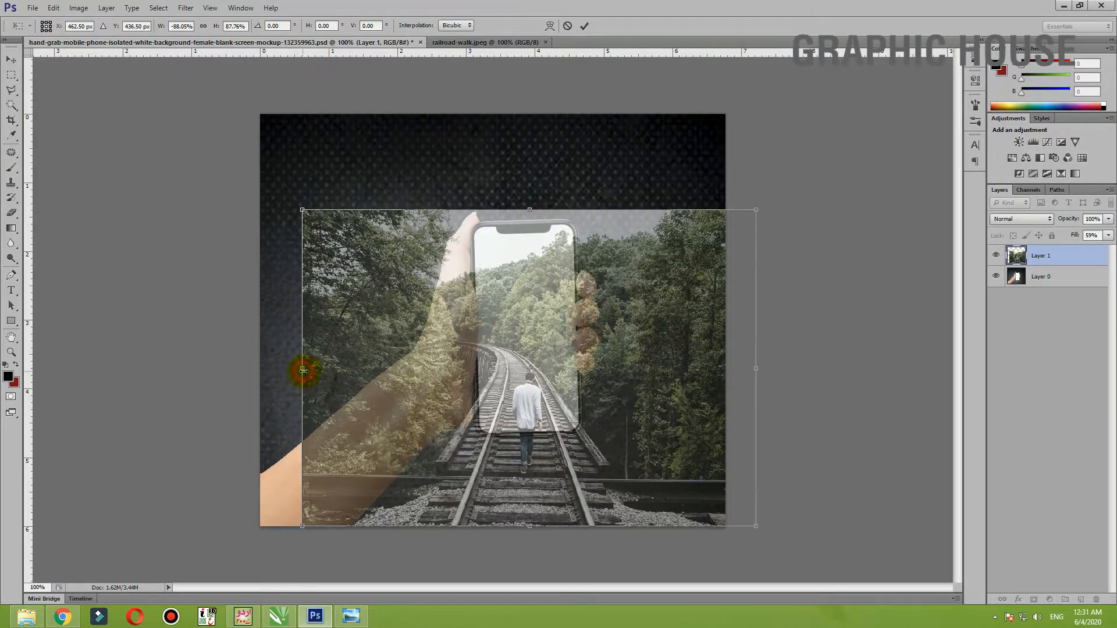
left_click_drag(302, 370, 305, 370)
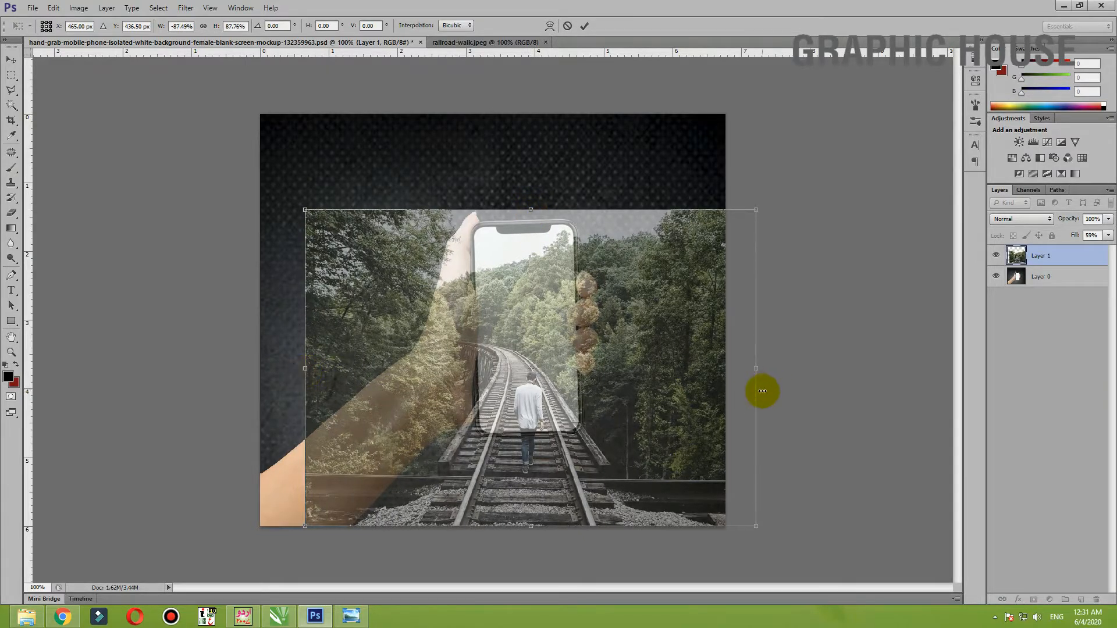
left_click_drag(760, 380, 756, 379)
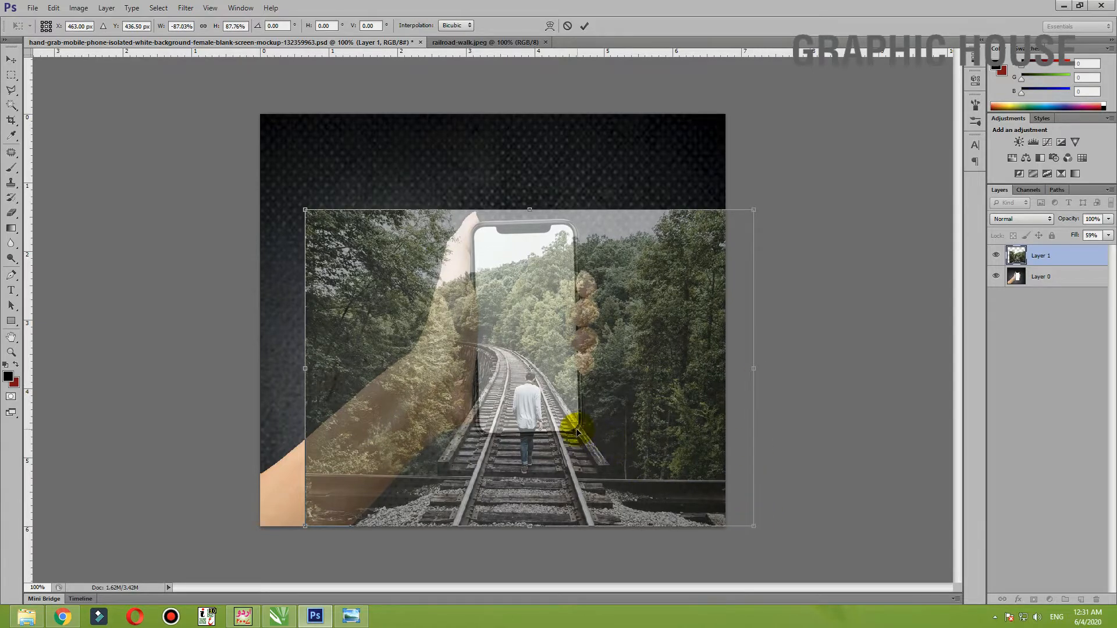
Step: Reduce the railroad photo further to about 81% and lower it so the man's legs extend beyond the phone's lower edge
left_click_drag(754, 528, 724, 504)
left_click_drag(486, 505, 511, 519)
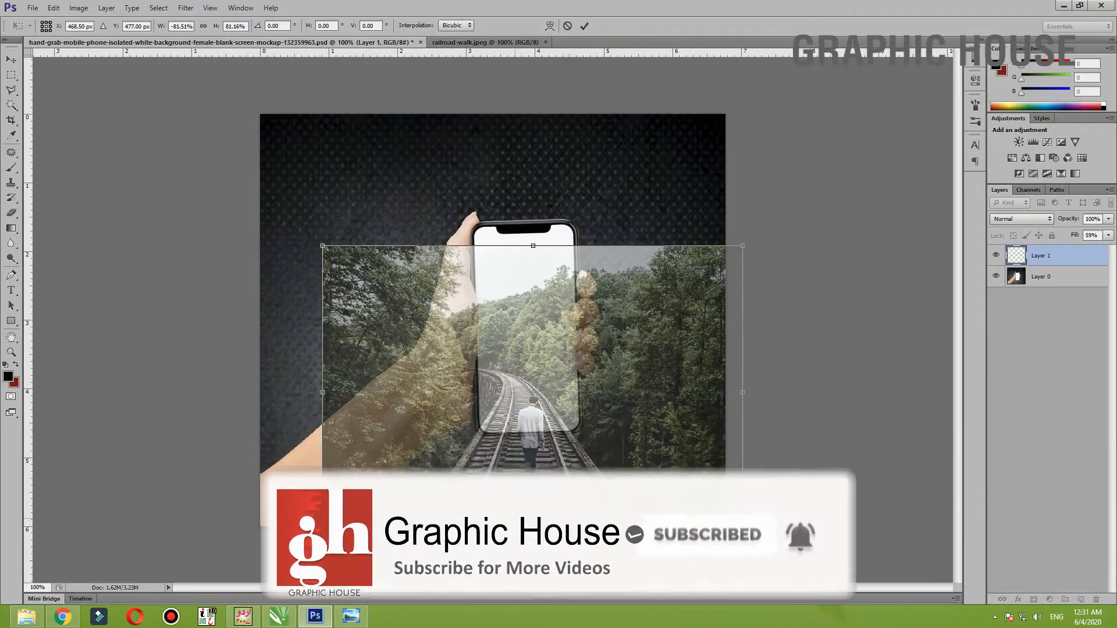
key("Return")
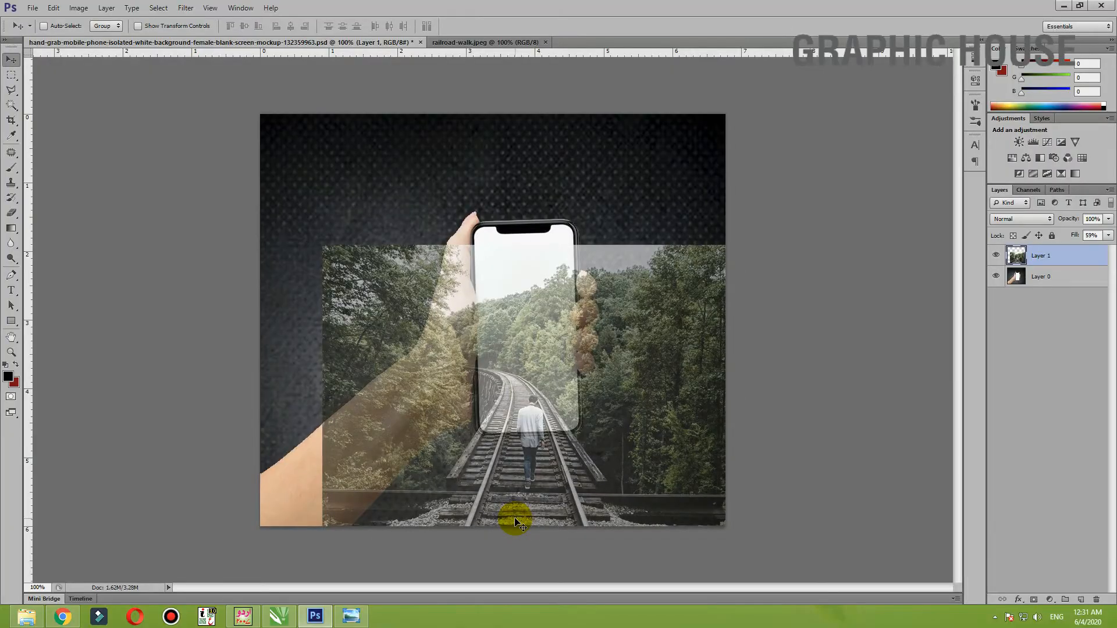
Step: Duplicate the railroad photo layer and hide the original Layer 1
key("ctrl+plus")
key("ctrl+minus")
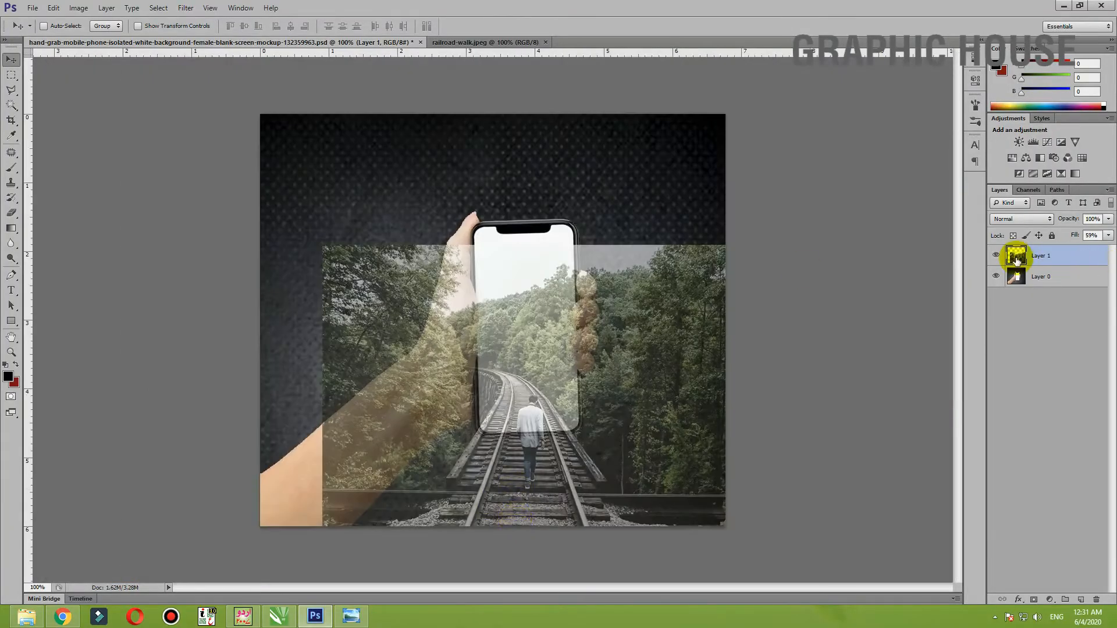
key("ctrl+j")
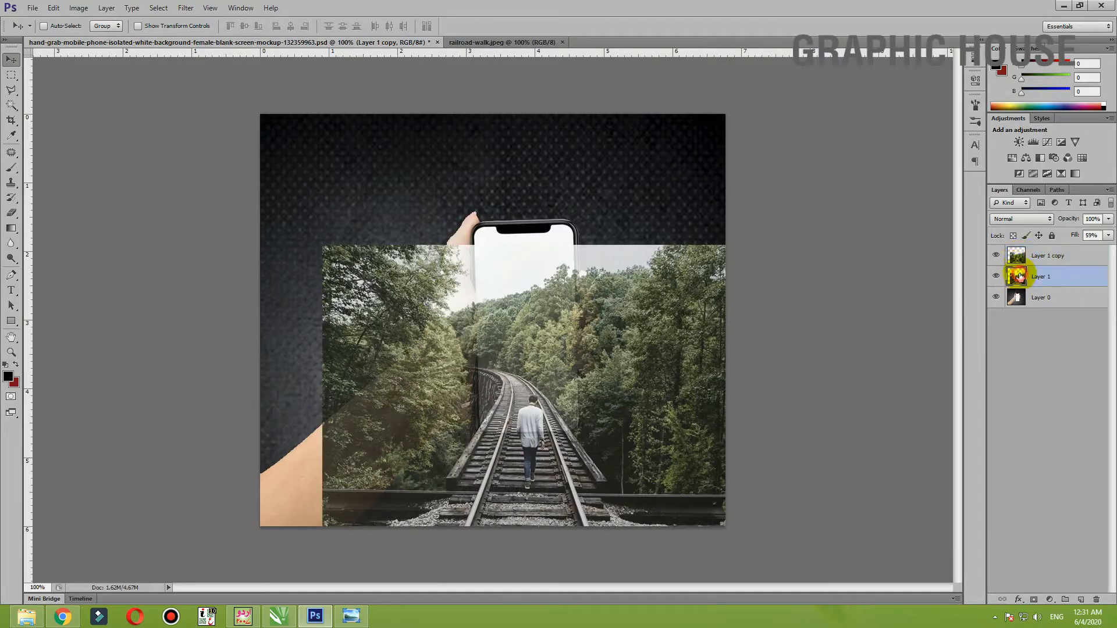
left_click(996, 278)
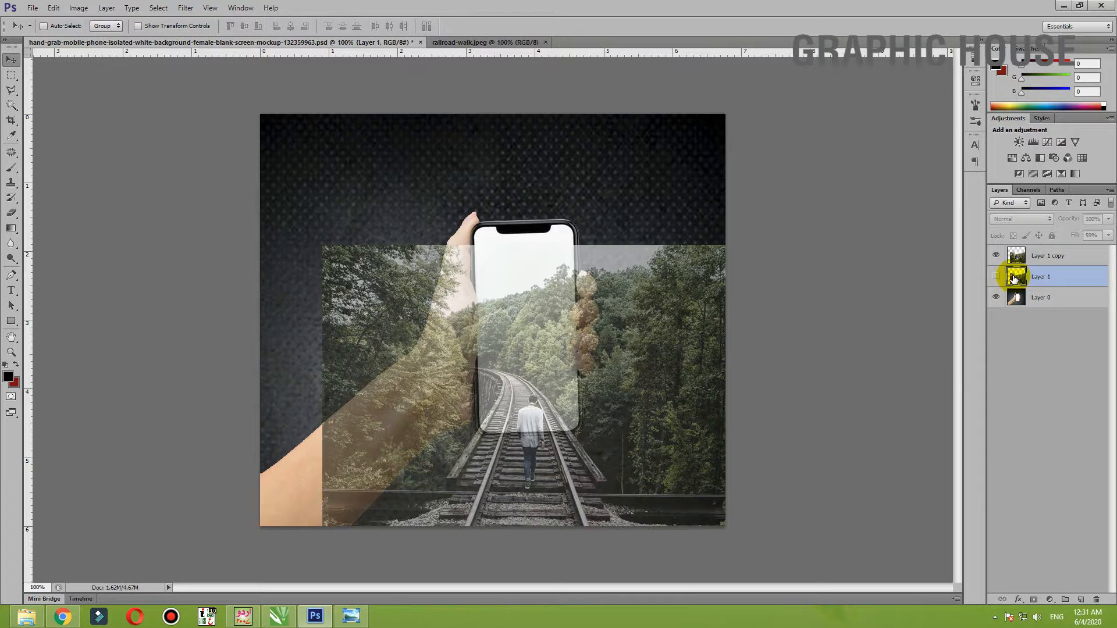
Step: Start a Polygonal Lasso outline down the phone screen's left edge and around its lower-left corner
key("ctrl+plus")
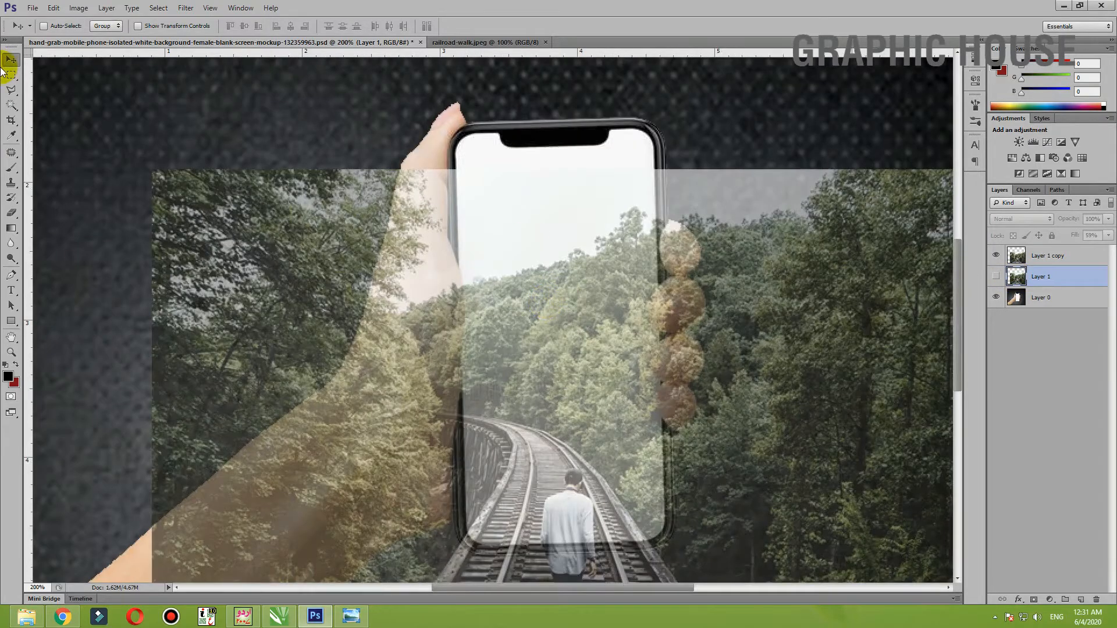
left_click(11, 91)
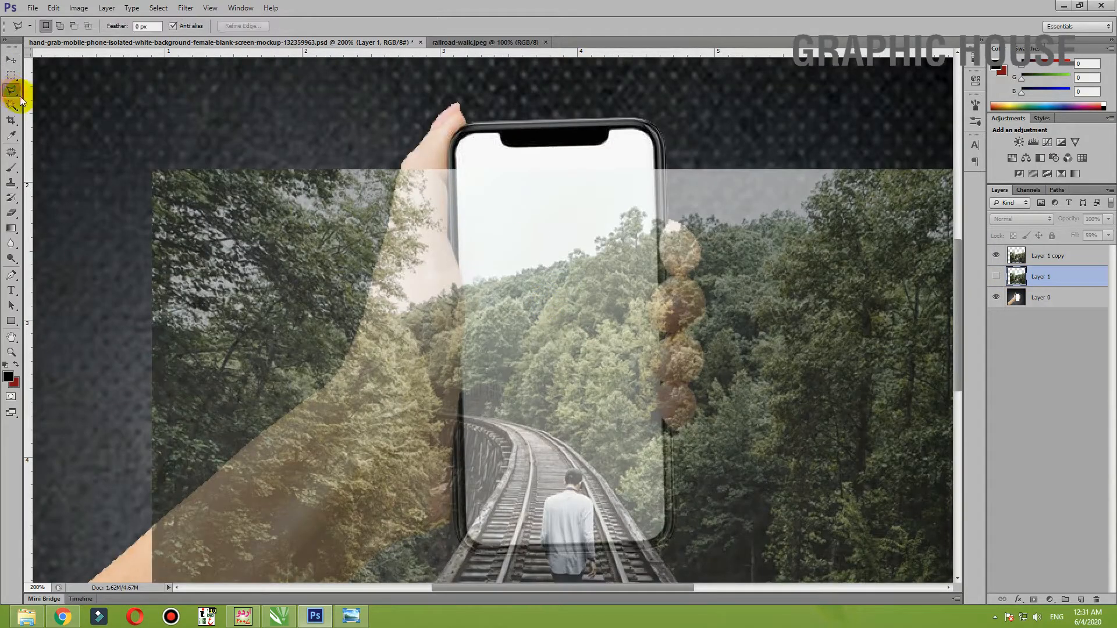
left_click_drag(483, 225, 480, 174)
left_click(456, 110)
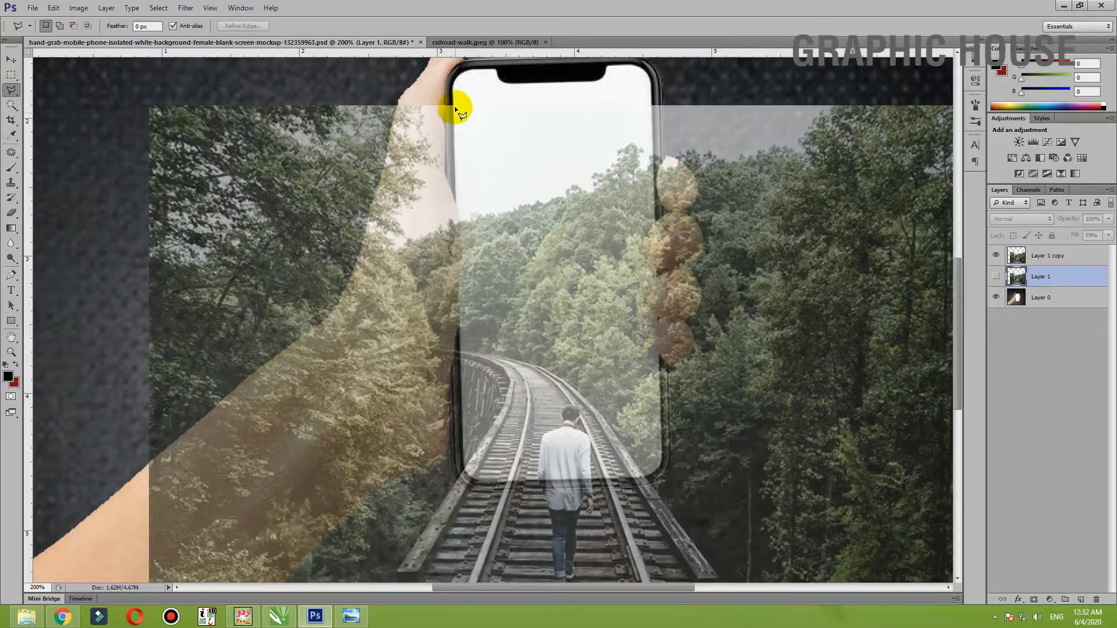
left_click(456, 205)
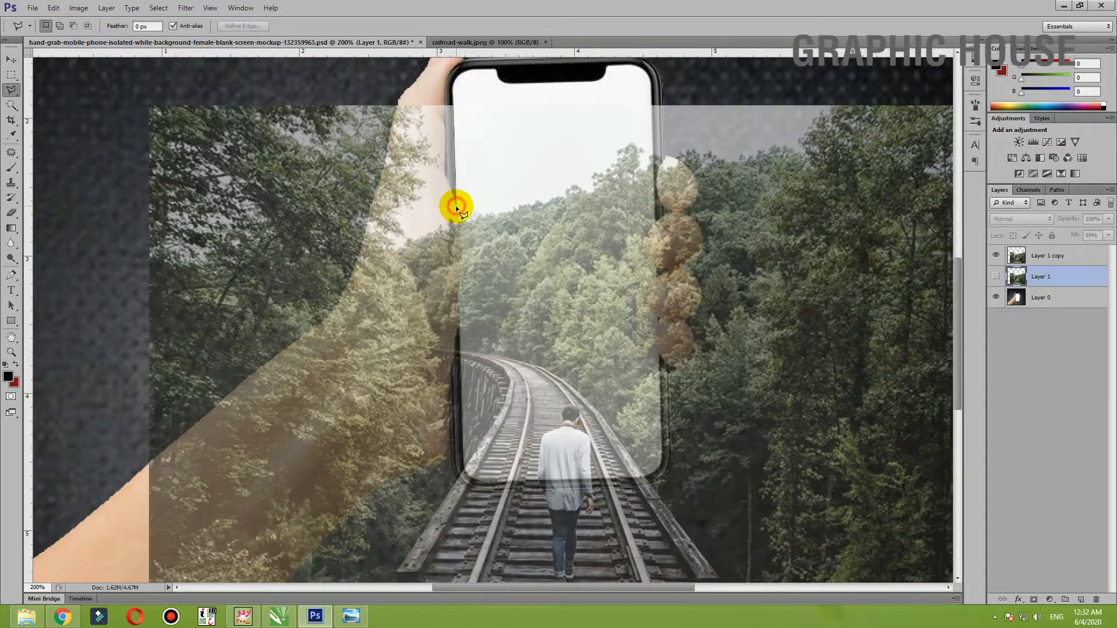
left_click(462, 468, "ctrl")
left_click(463, 468, "ctrl")
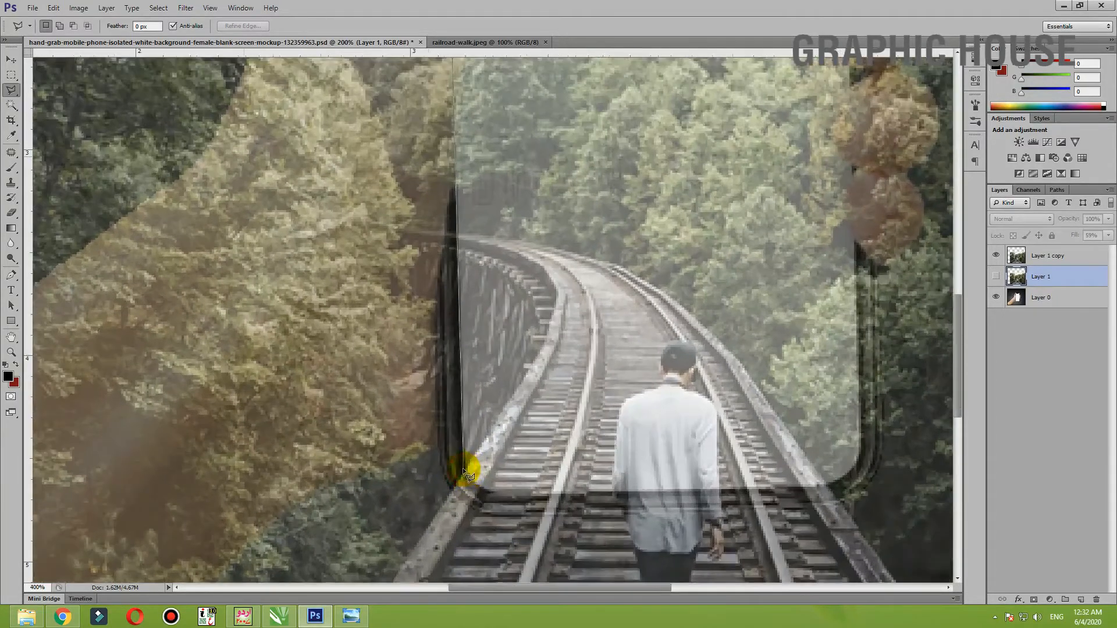
left_click_drag(463, 448, 449, 340)
left_click(454, 366, "ctrl")
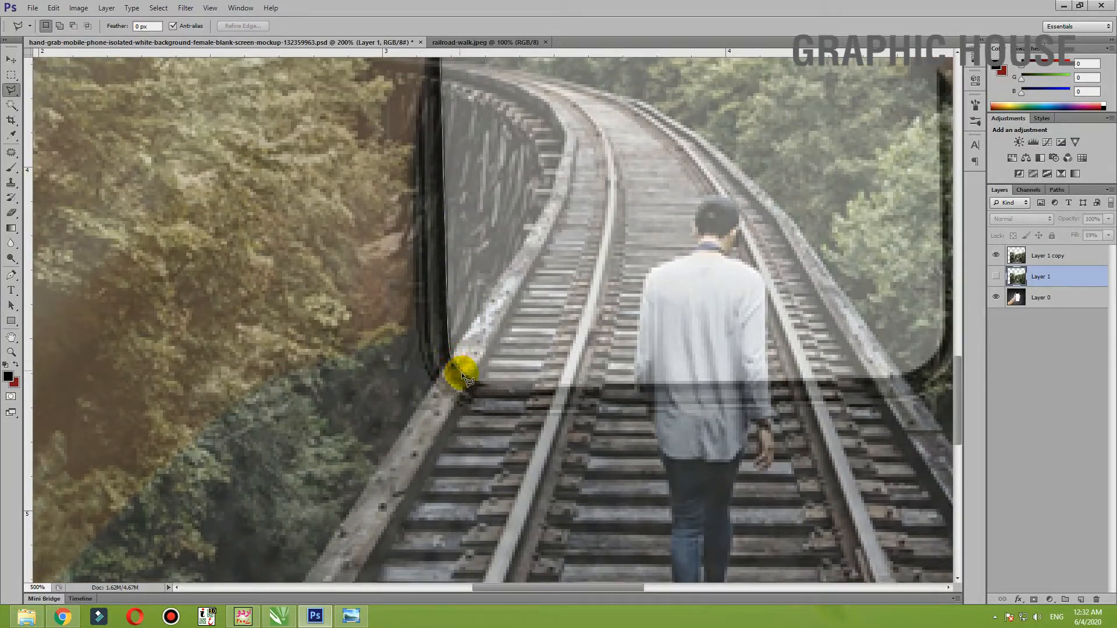
left_click(479, 380)
Step: Finish the Polygonal Lasso outline around the phone screen's lower-right corner, up its right edge and straight across below the notch
scroll(274, 379, "right", 5)
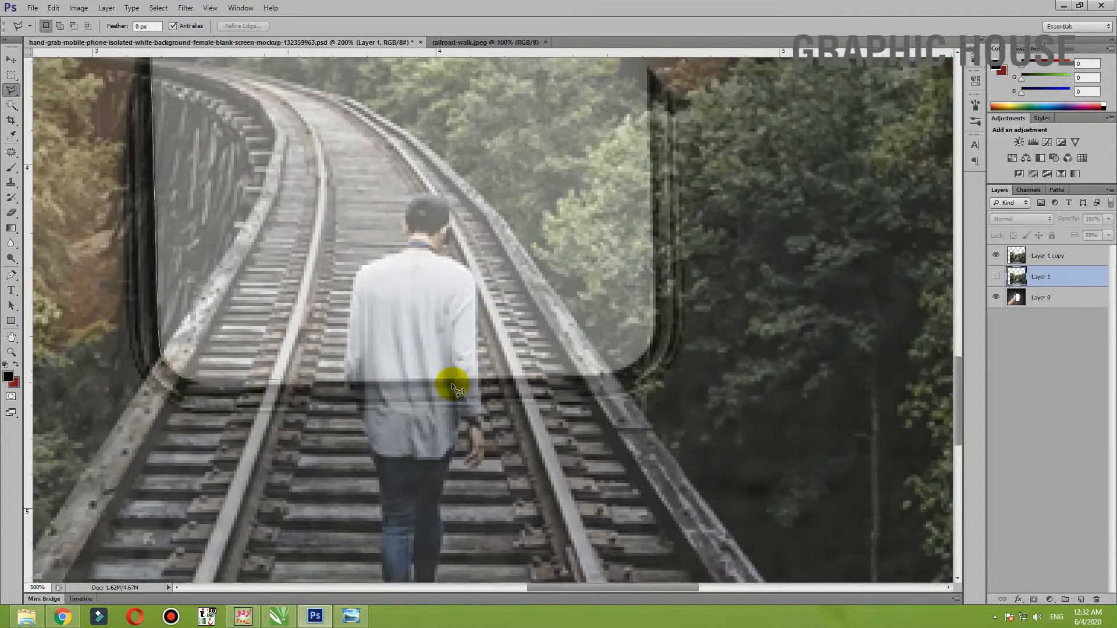
left_click(624, 371)
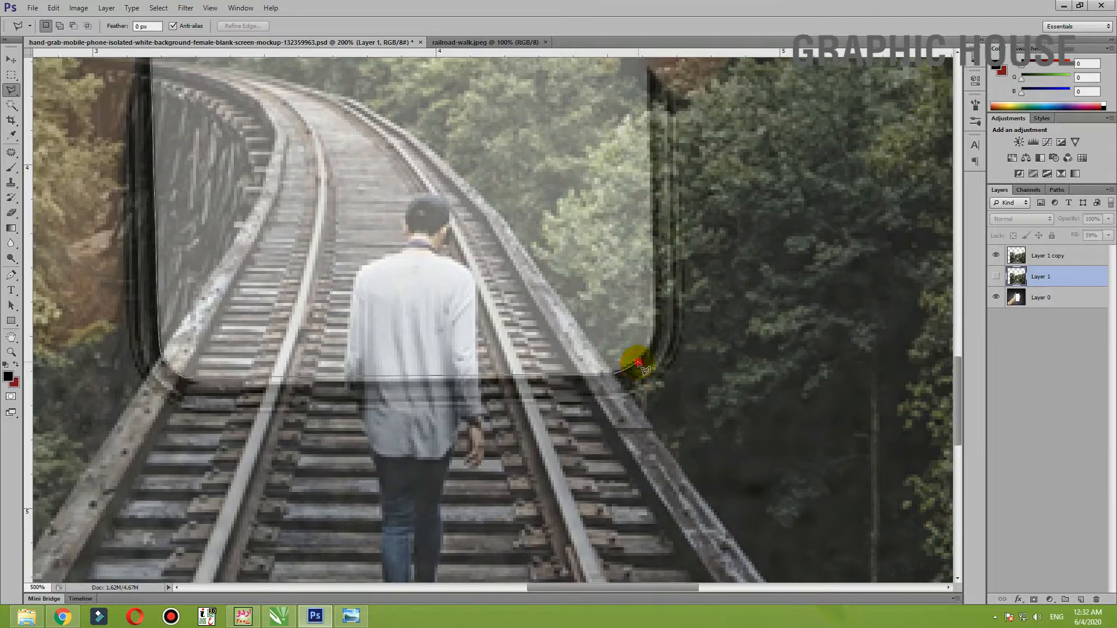
left_click(651, 347)
scroll(646, 378, "up", 3)
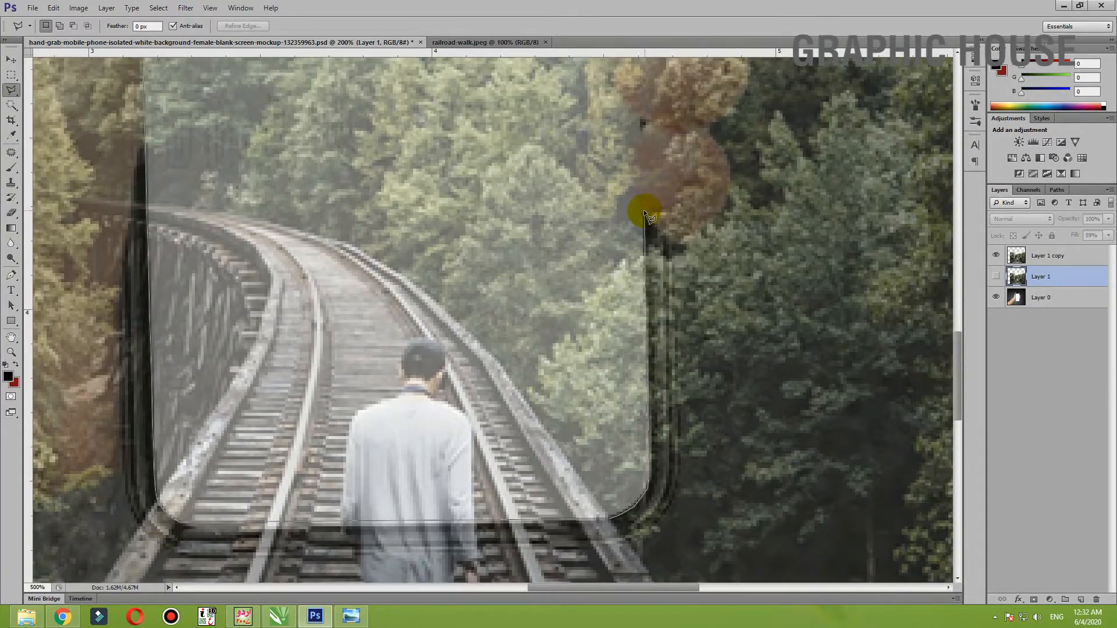
mouse_move(648, 142)
left_mouse_down()
mouse_move(648, 519)
mouse_move(649, 268)
mouse_move(647, 393)
left_mouse_up()
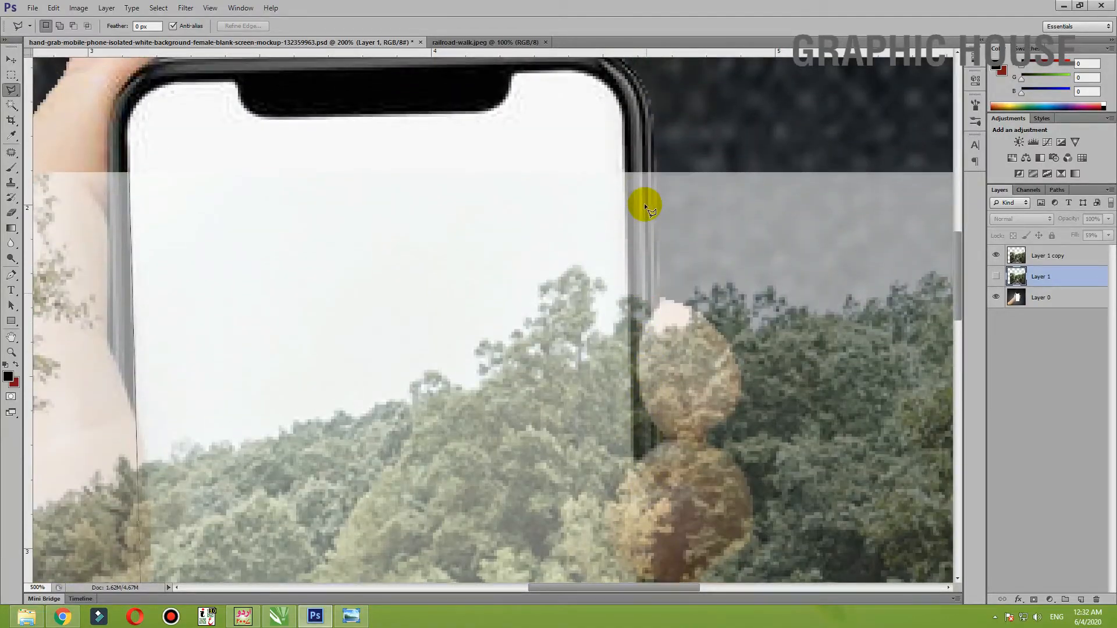
left_click(624, 166)
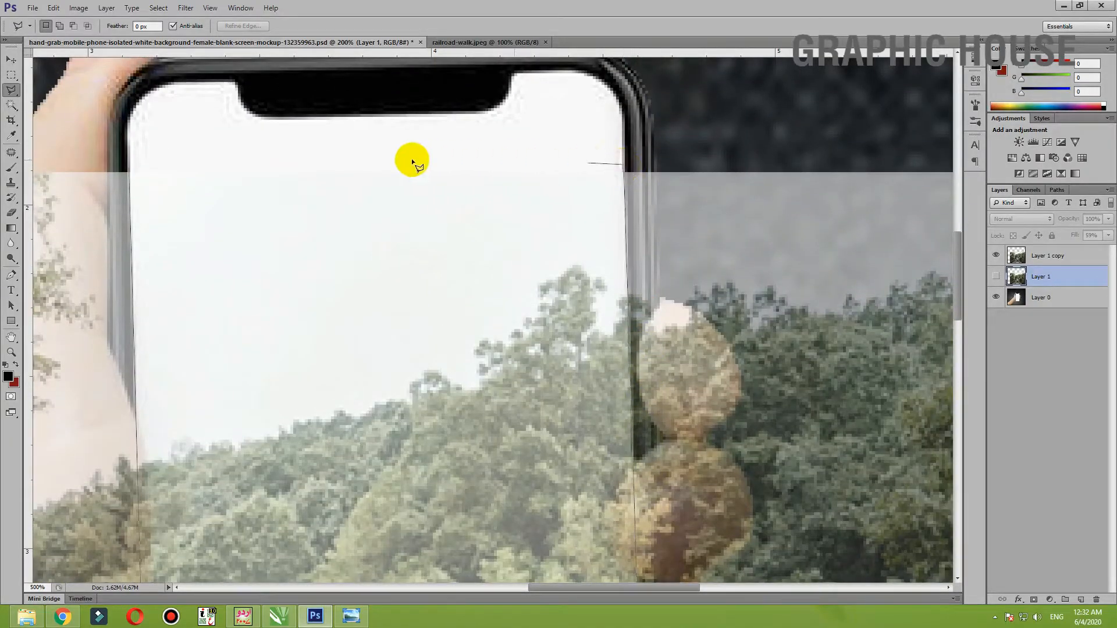
left_click(131, 164)
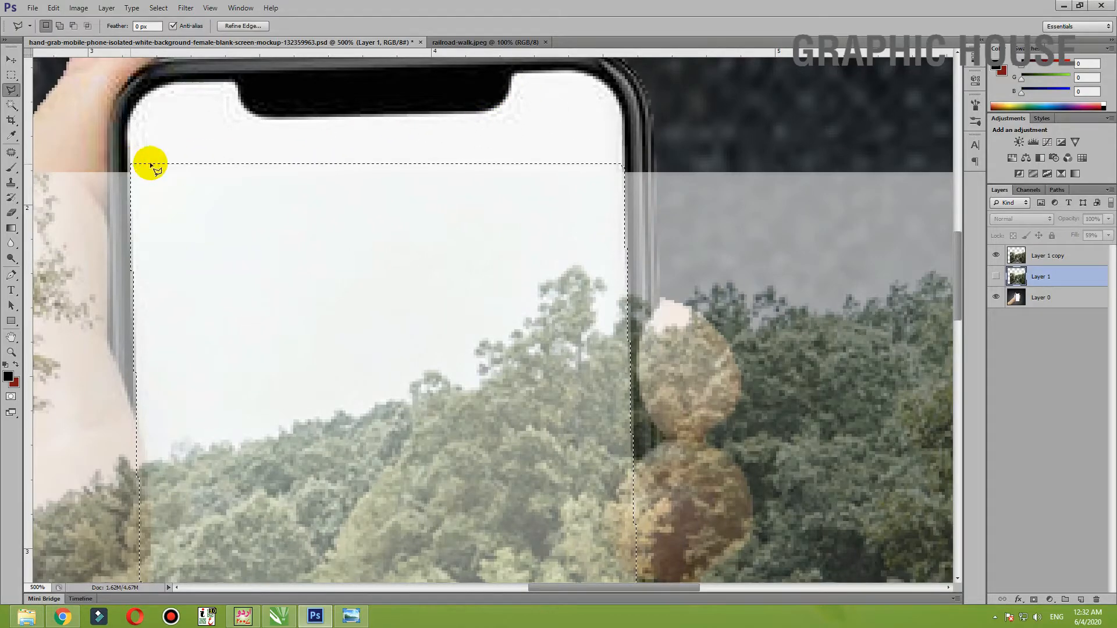
Step: Set the fill of the Layer 1 copy layer to 100%
key("ctrl+minus")
key("ctrl+minus")
key("ctrl+minus")
key("ctrl+minus")
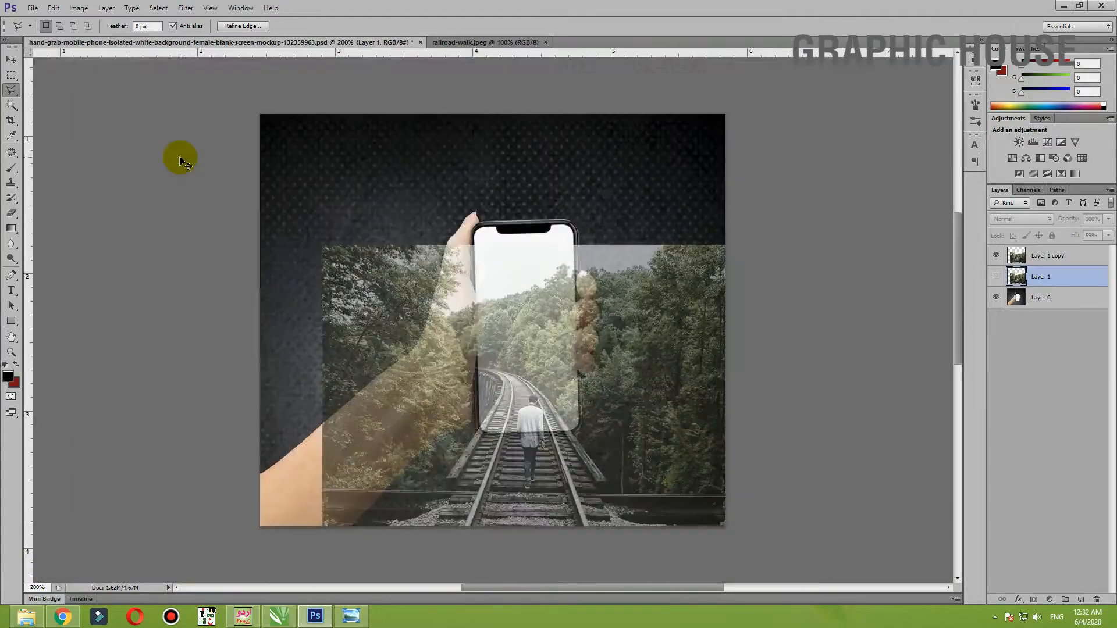
key("ctrl+plus")
key("ctrl+minus")
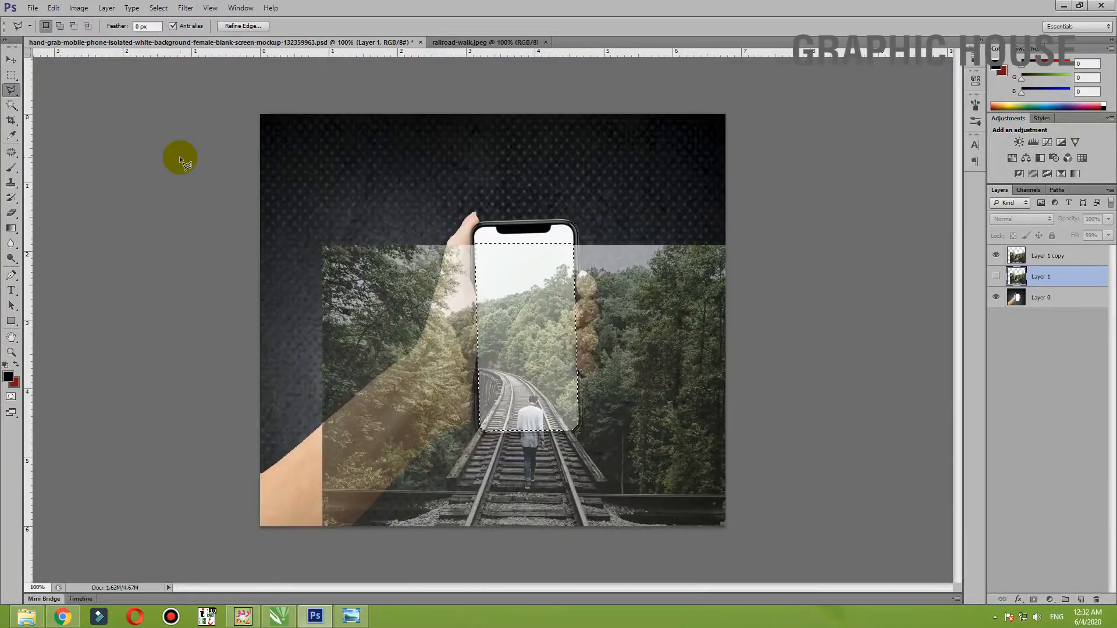
left_click(1024, 256)
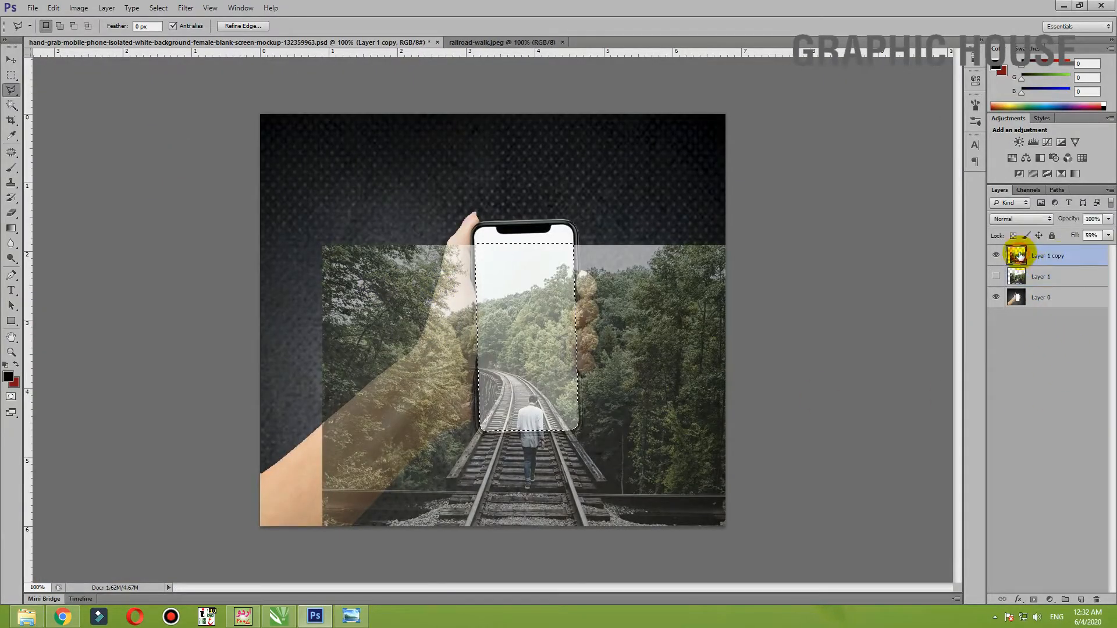
left_click(1109, 235)
left_click_drag(1105, 250, 1113, 249)
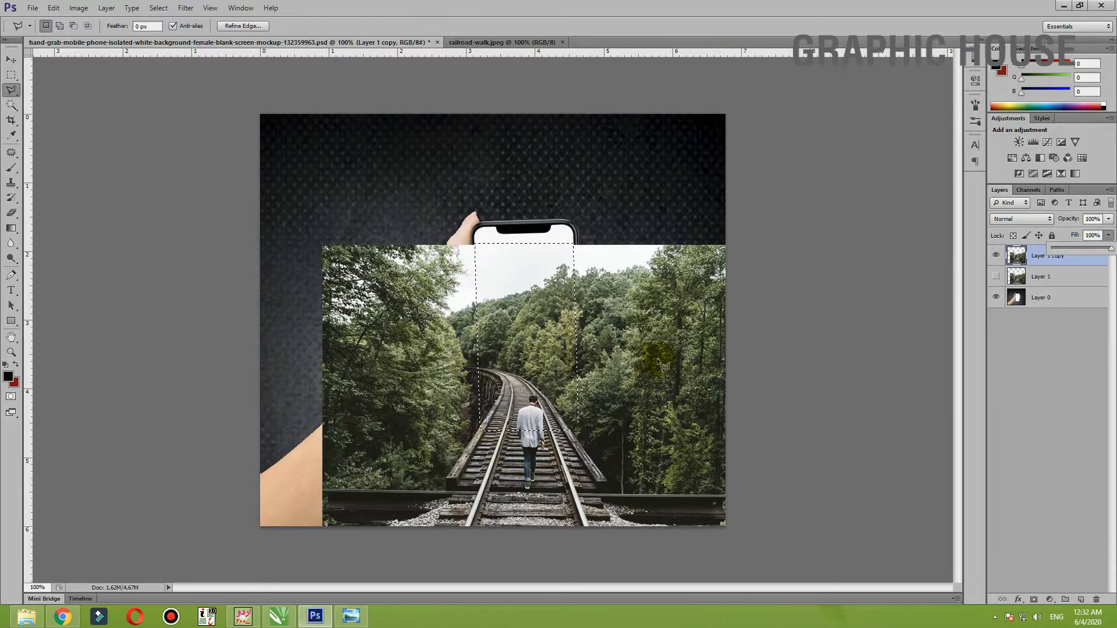
left_click(1109, 236)
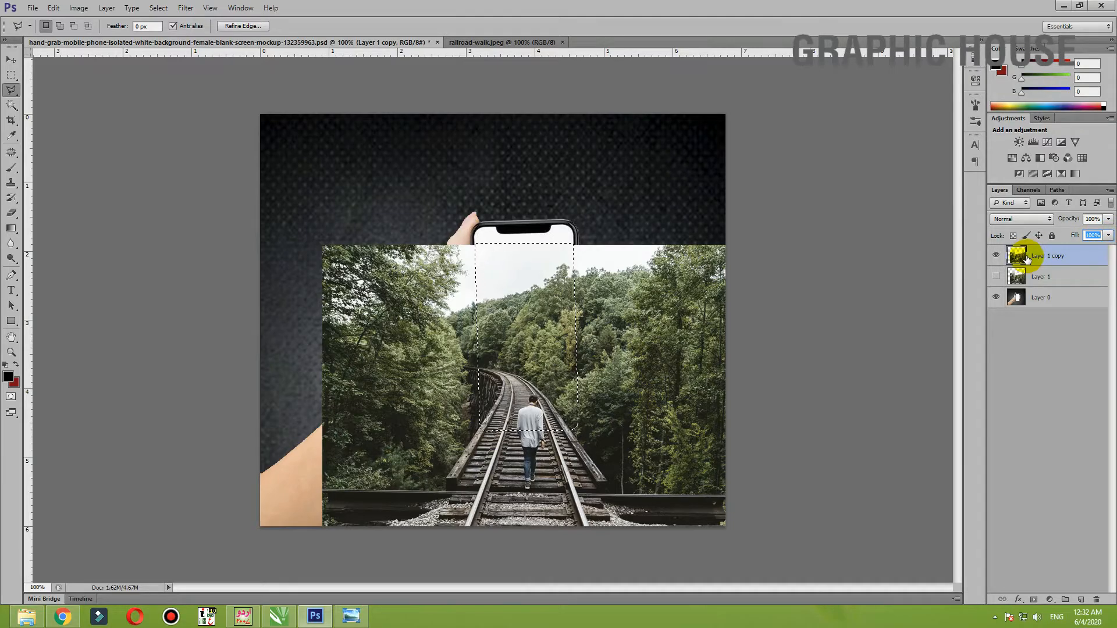
Step: Invert the selection, delete everything outside the phone screen from the Layer 1 copy layer, and deselect
key("ctrl+shift+i")
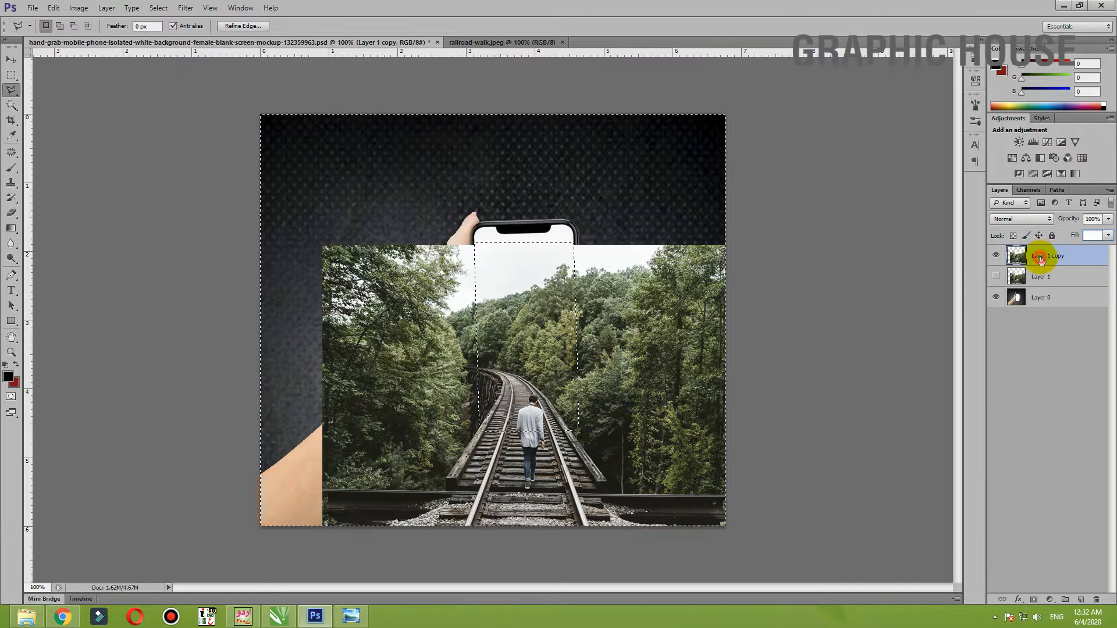
left_click(873, 304)
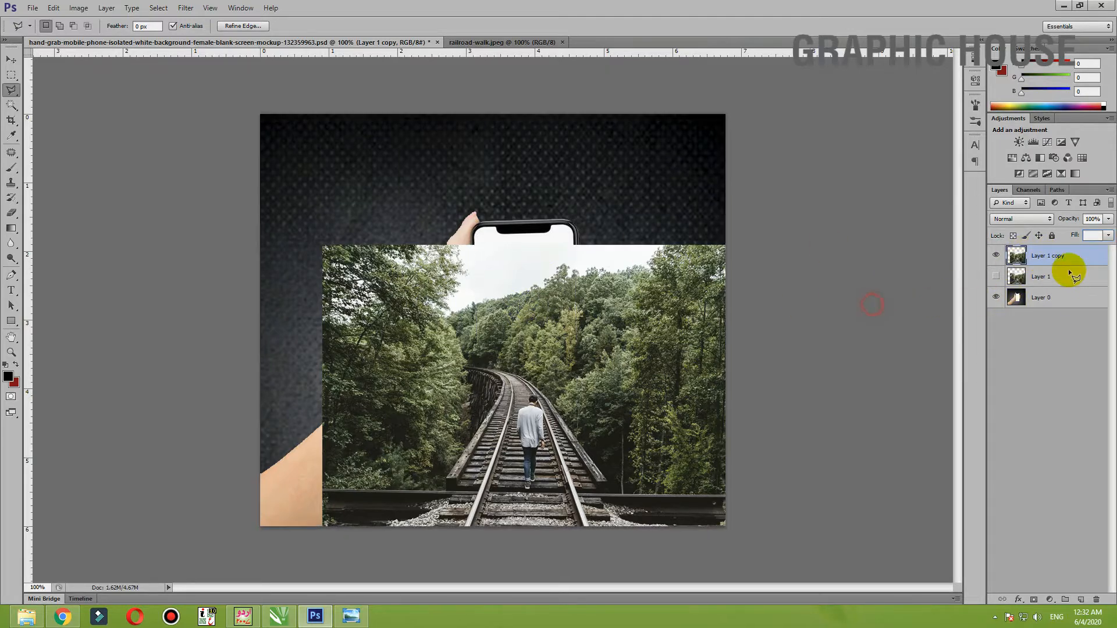
left_click(1052, 259)
key("Escape")
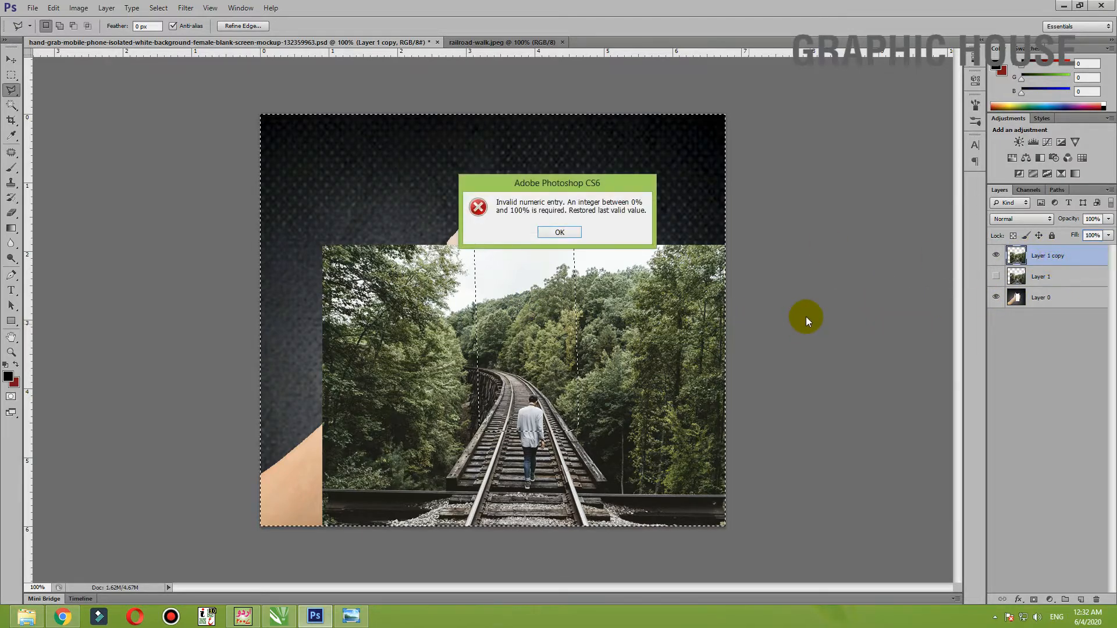
left_click(560, 233)
left_click(1024, 255)
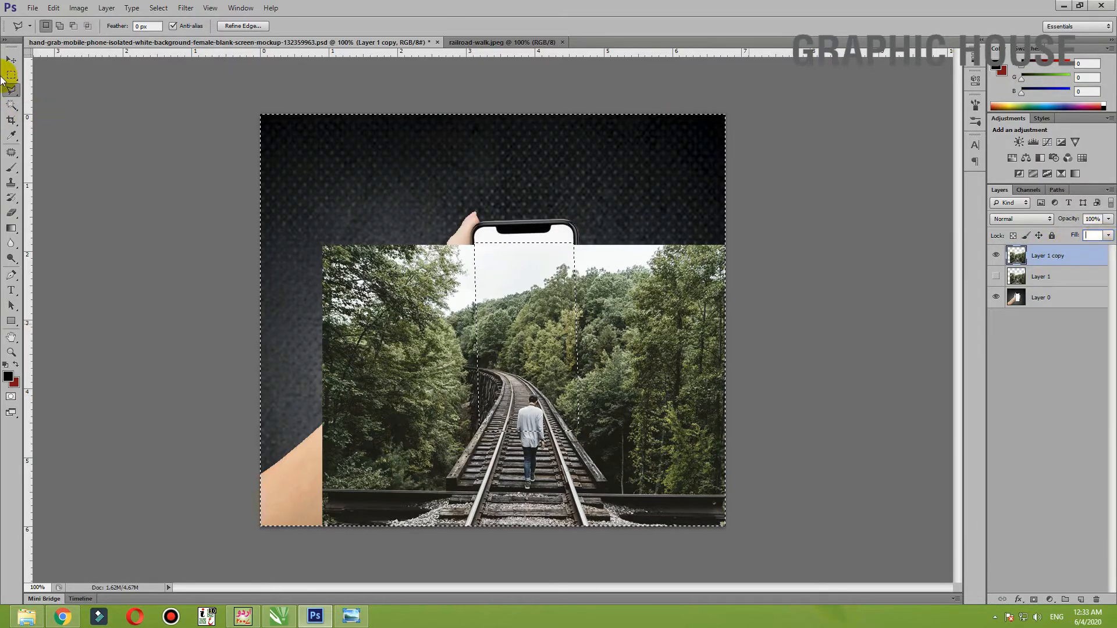
left_click(11, 60)
left_click(566, 229)
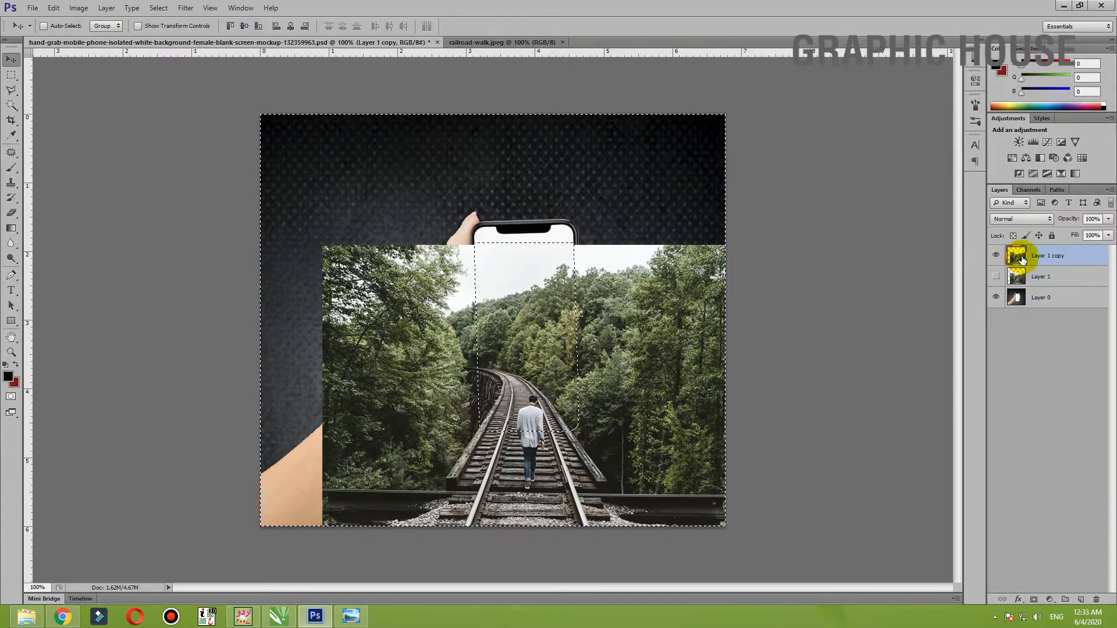
key("Delete")
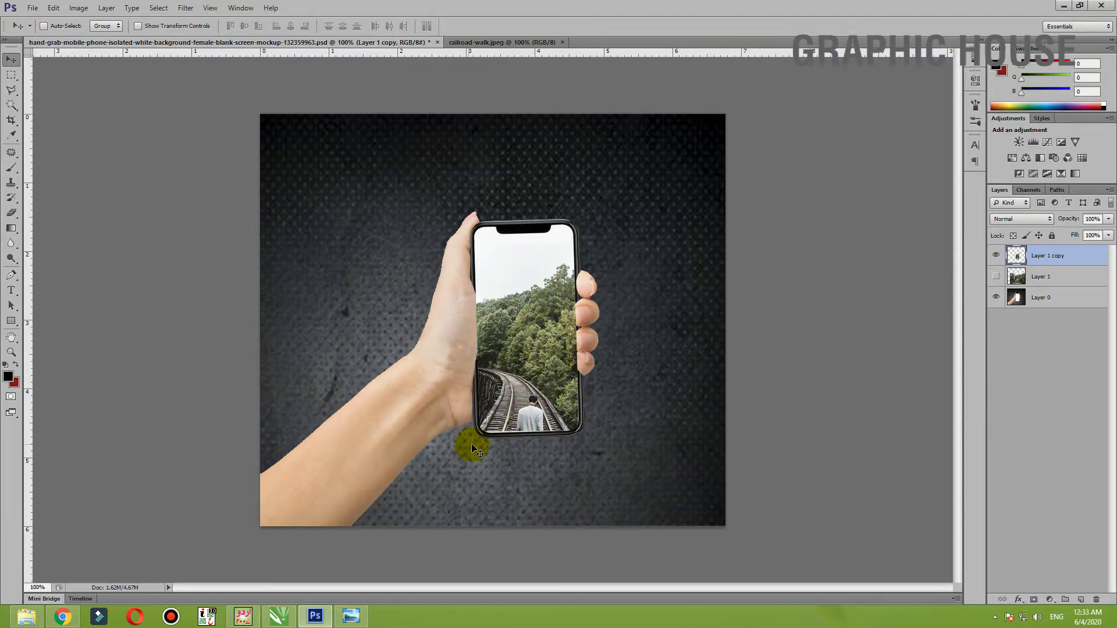
Step: Make the original Layer 1 visible again
left_click(995, 277)
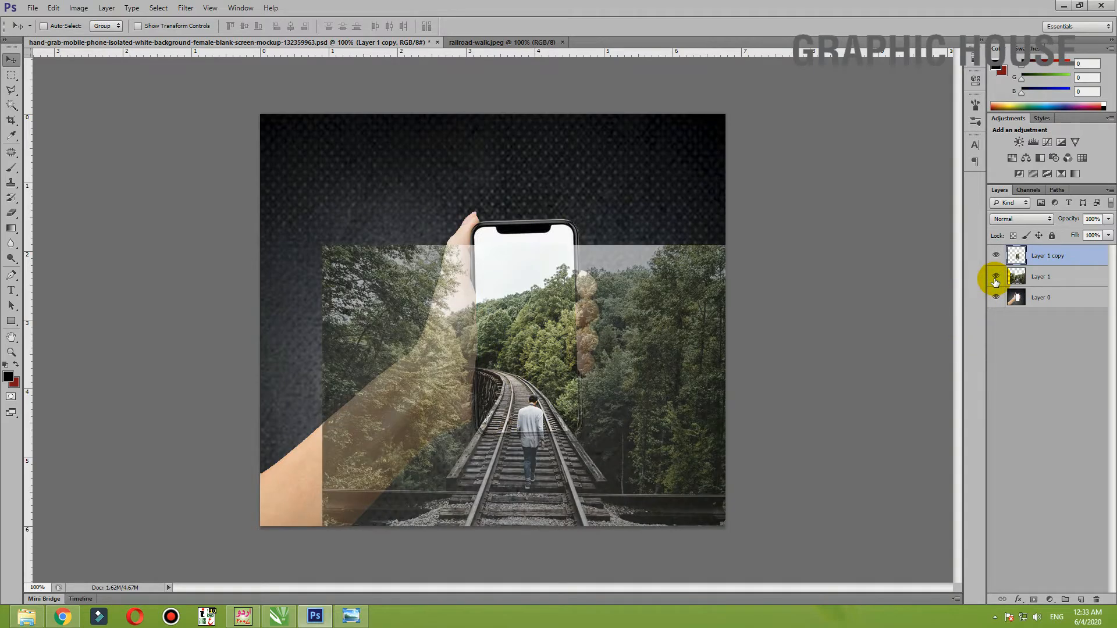
left_click(558, 363)
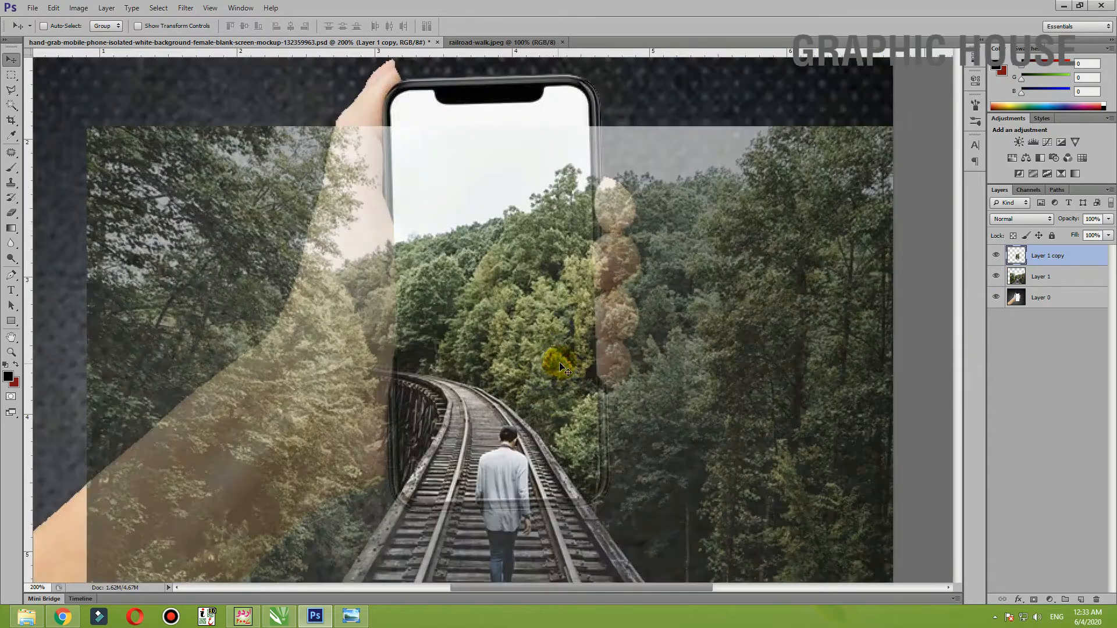
scroll(559, 362, "down", 2)
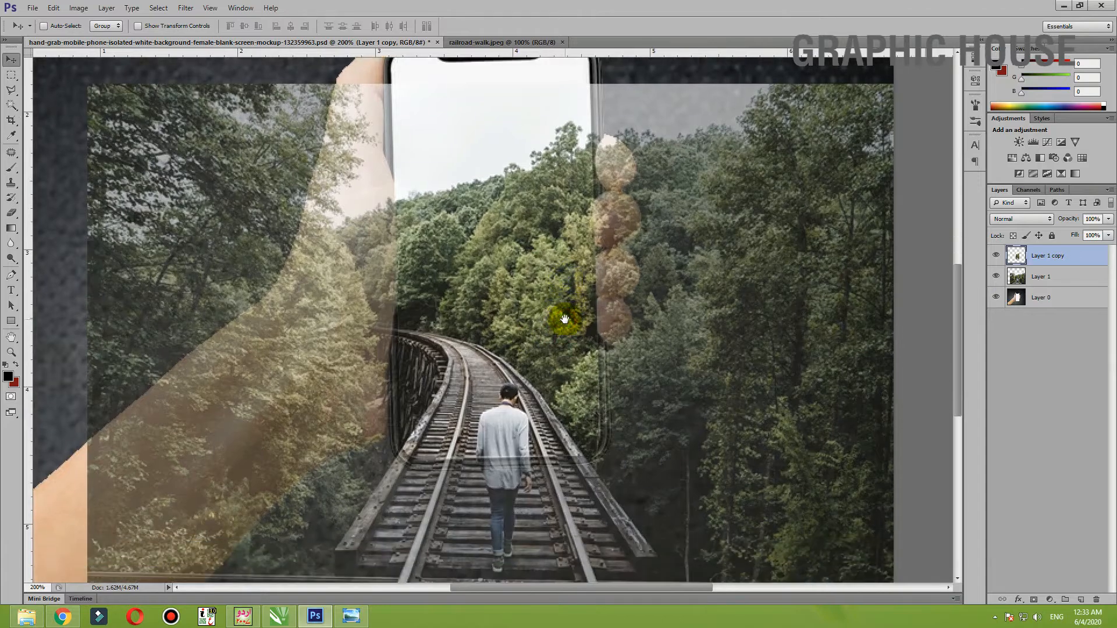
Step: Lasso the part of Layer 1 above the phone's lower end across the full canvas width, delete it and deselect
left_click(11, 89)
key("ctrl+minus")
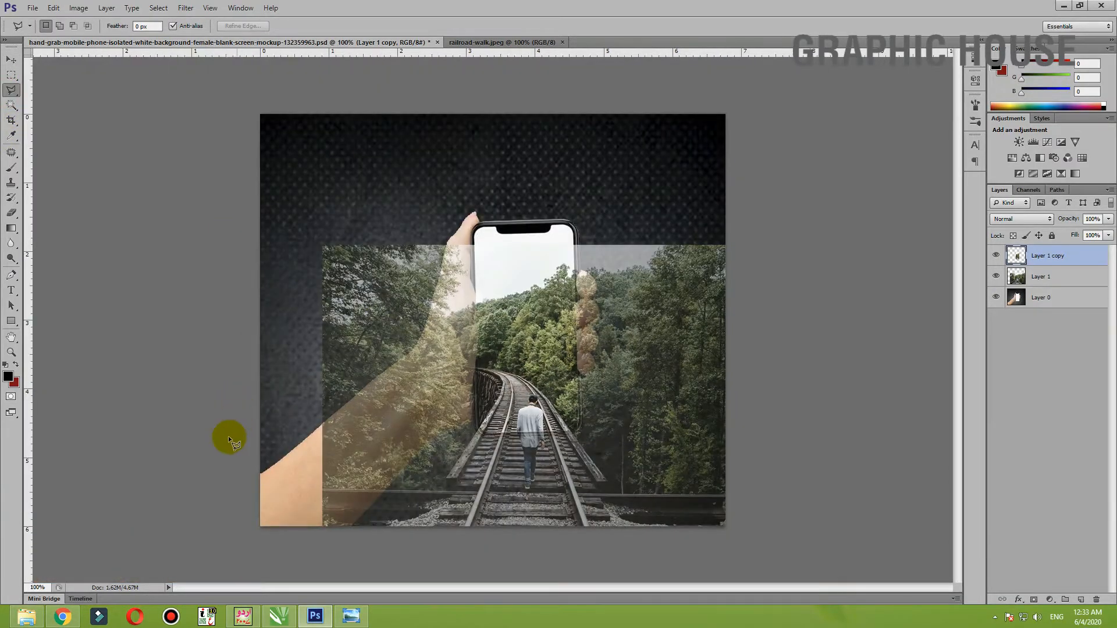
left_click(228, 436)
left_click(473, 414)
left_click(582, 418)
left_click(859, 446)
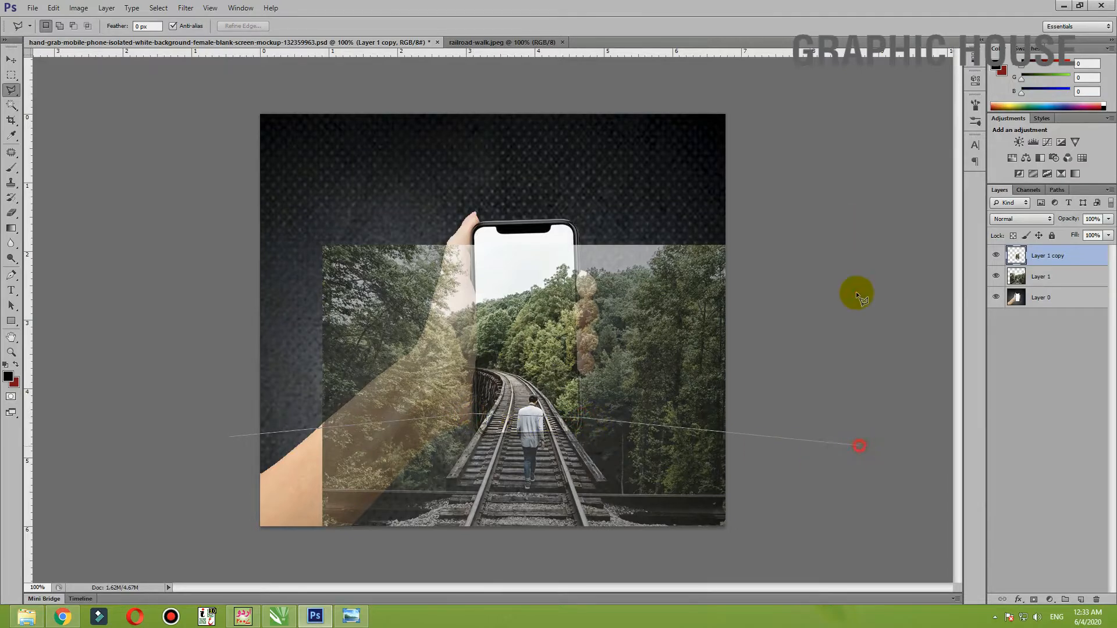
left_click(853, 221)
left_click(560, 156)
left_click(283, 170)
left_click(228, 435)
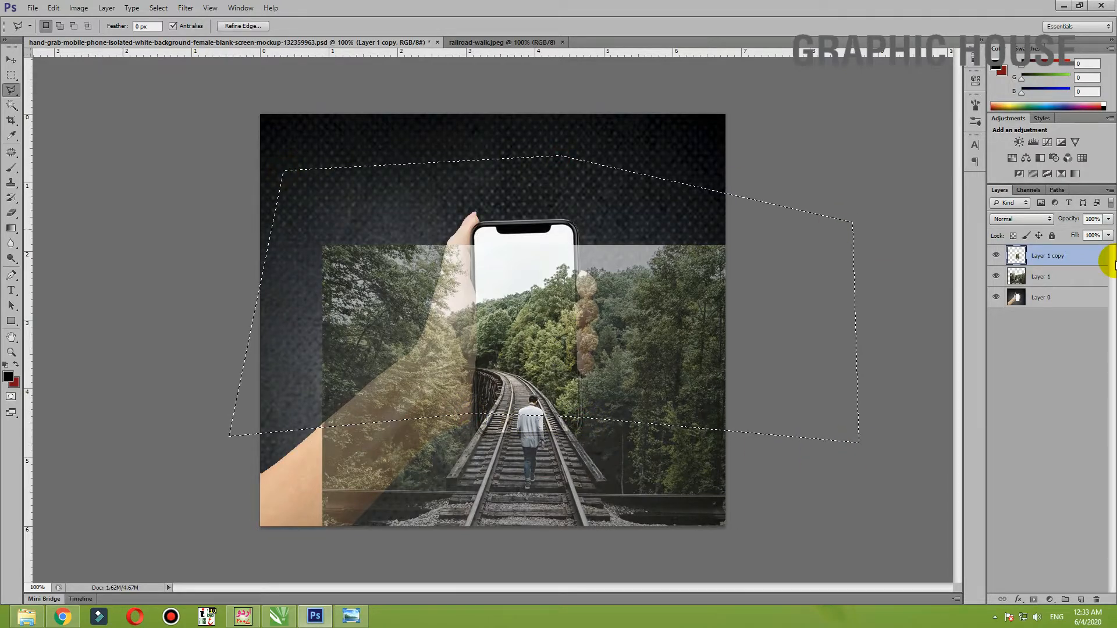
left_click(1025, 279)
key("Delete")
key("ctrl+d")
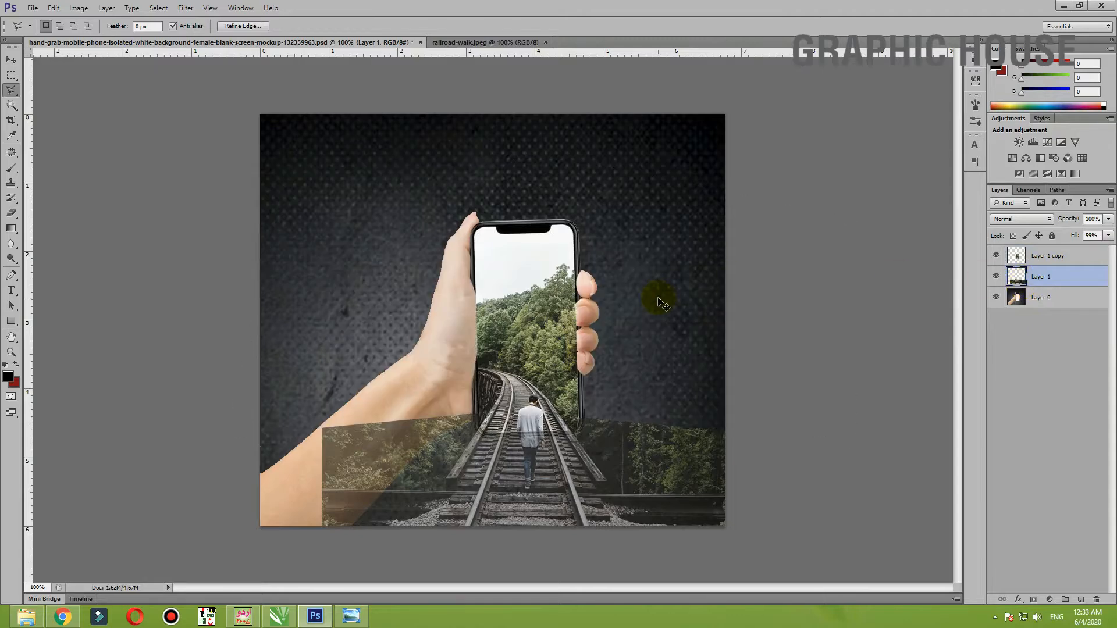
Step: Set the fill of Layer 1 to 75%
scroll(512, 374, "up", 1)
scroll(515, 245, "down", 3)
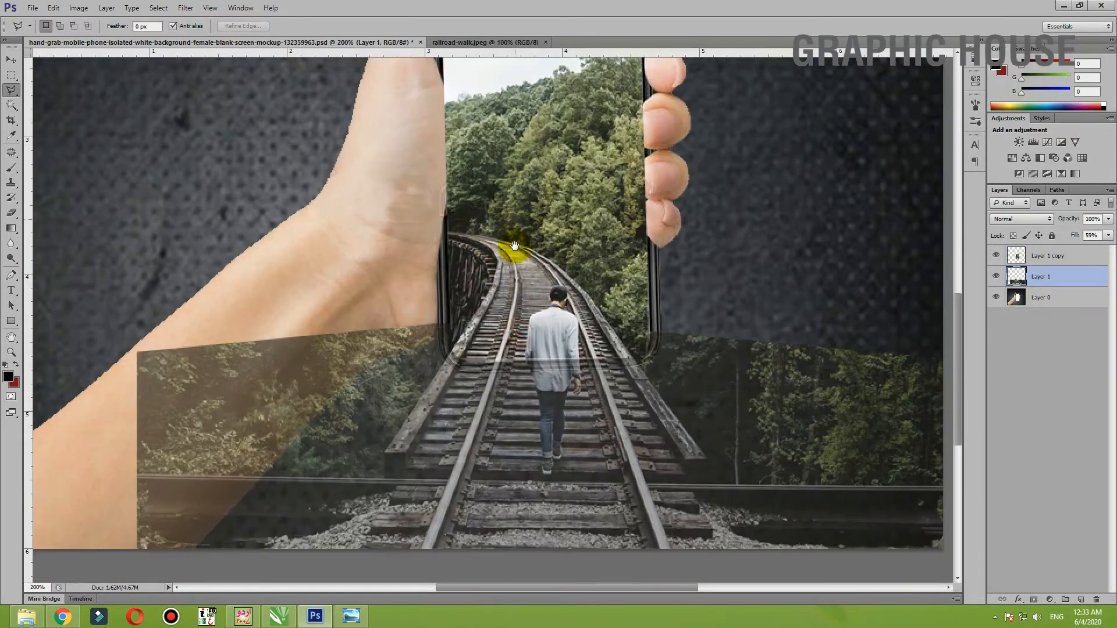
left_click(1108, 235)
left_click_drag(1086, 248, 1110, 249)
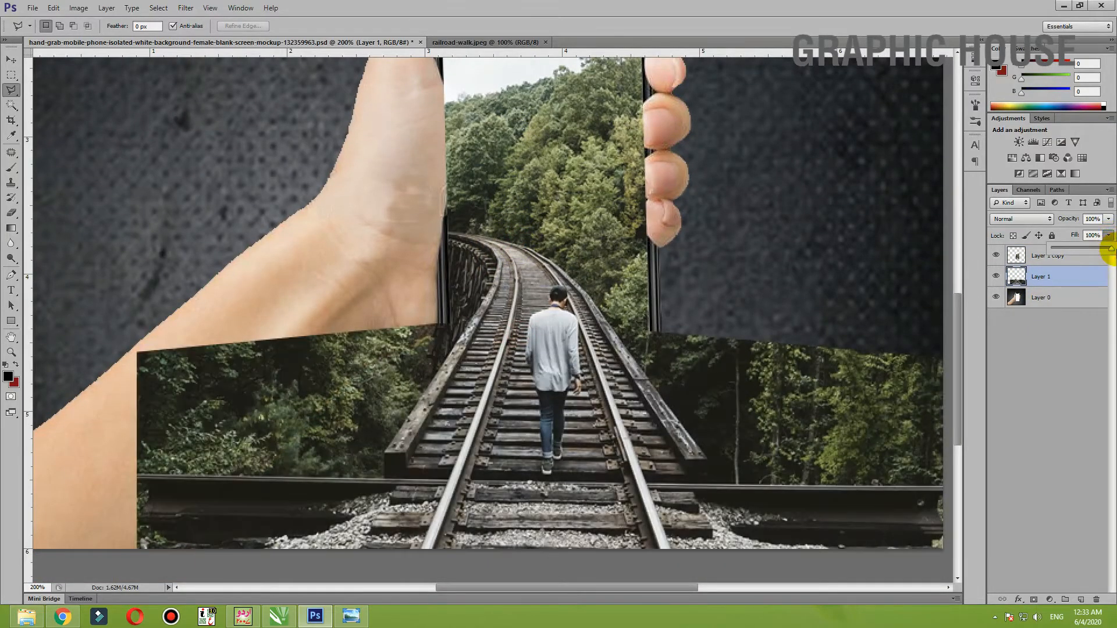
left_click_drag(605, 316, 613, 200)
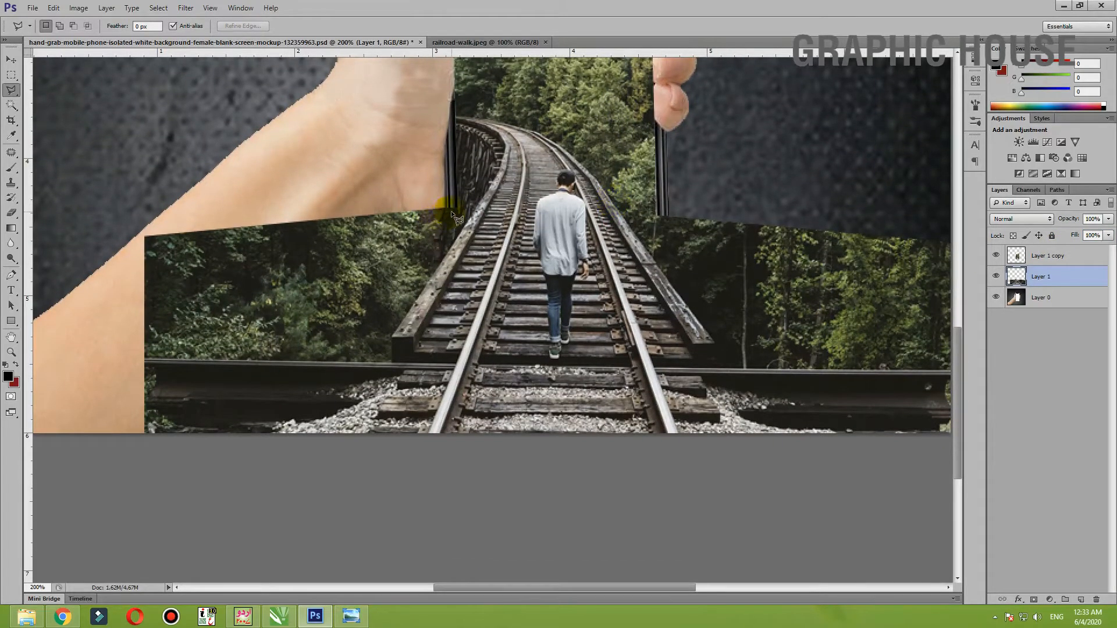
left_click(1108, 235)
left_click_drag(1092, 248, 1097, 250)
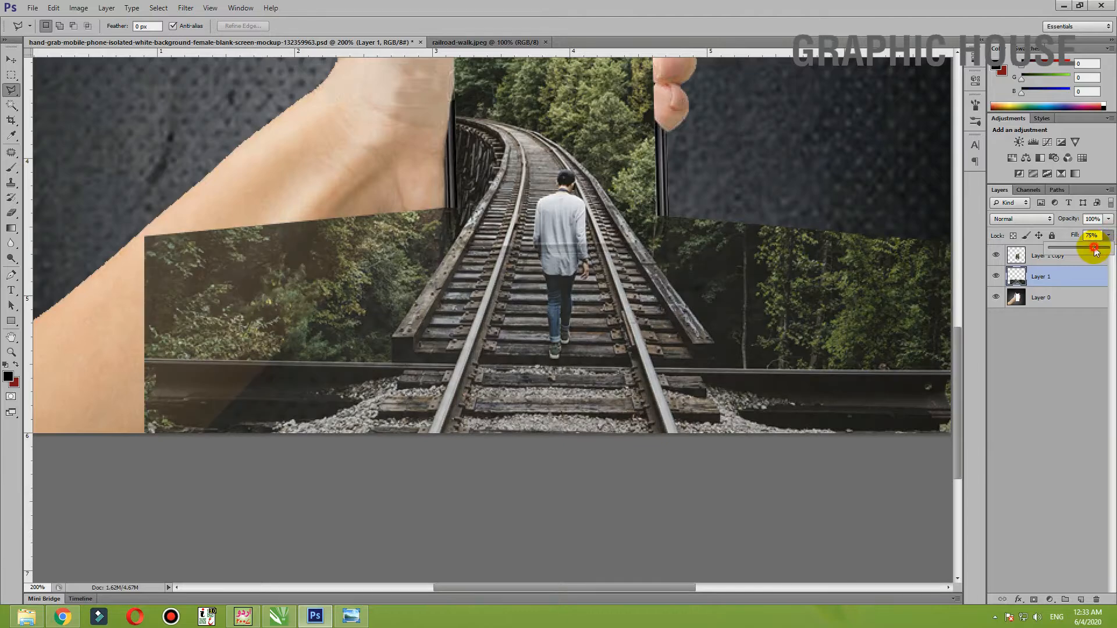
Step: Start a Polygonal Lasso outline from the phone's lower-left corner down the track's left edge and stepped sleeper ends to below the canvas
left_click(459, 211)
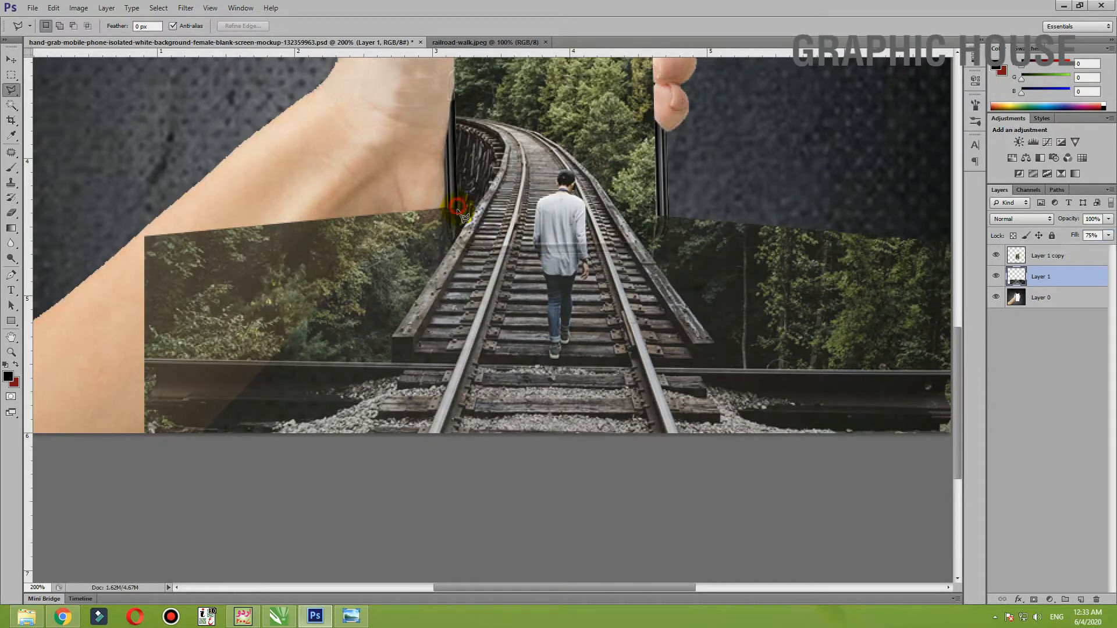
left_click(391, 337)
left_click(397, 385)
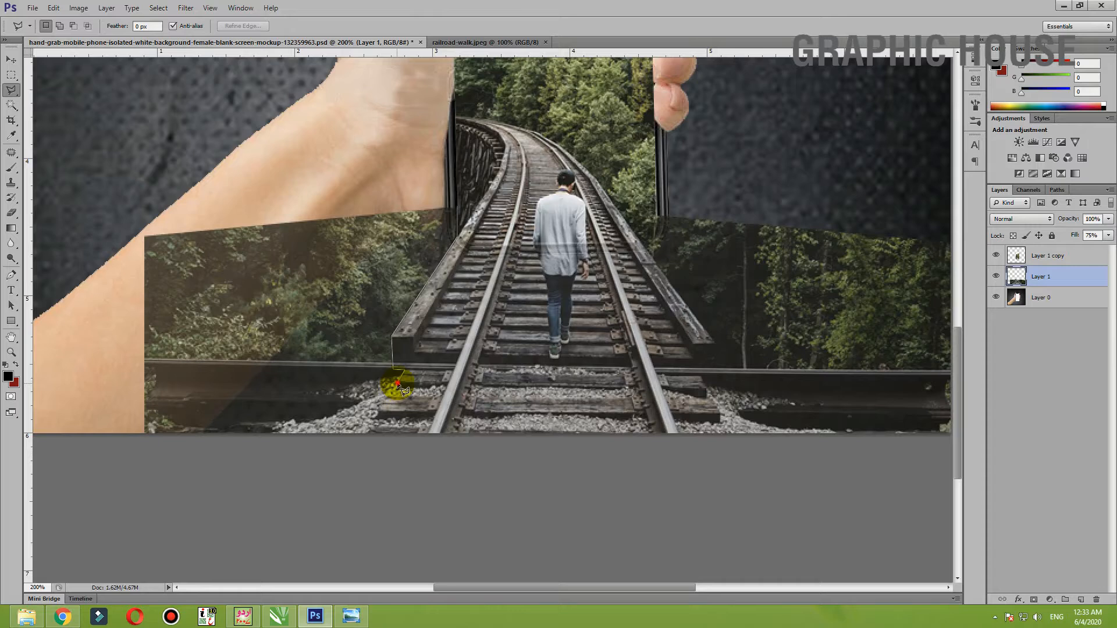
left_click(446, 384)
left_click(436, 417)
left_click(377, 416)
left_click(465, 456)
Step: Continue the lasso outline beneath the track and up its right edge to the phone's lower-right corner
left_click(876, 467)
left_click(723, 423)
left_click(692, 358)
left_click(714, 358)
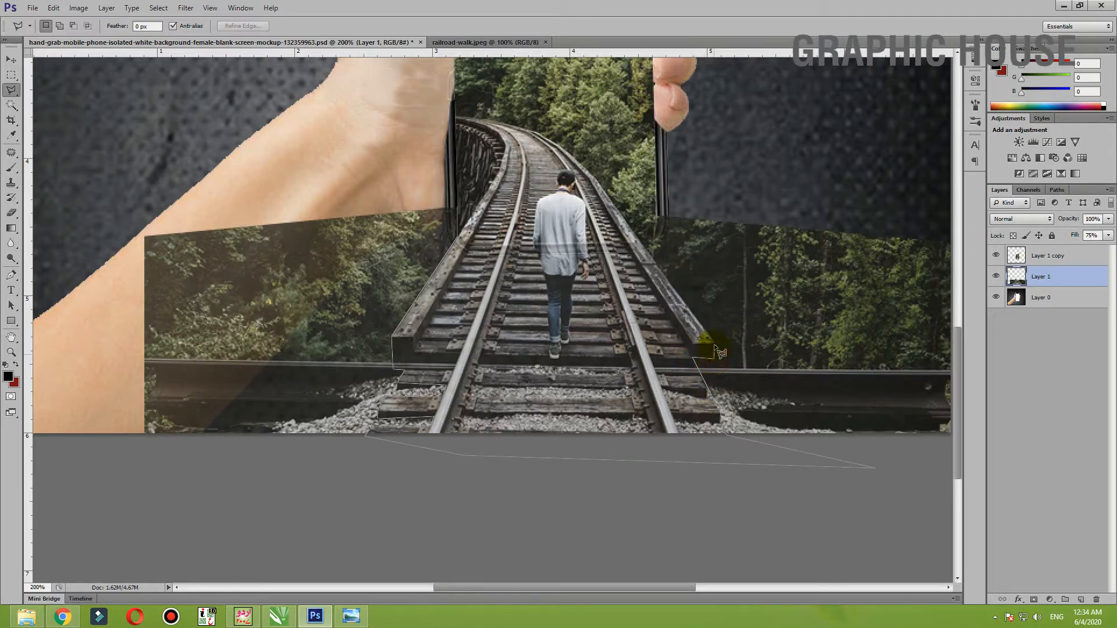
left_click(652, 243)
left_click(658, 230)
Step: Close the lasso outline in a wide loop around the area outside the track and delete that scenery from Layer 1
left_click(711, 168, "alt")
left_click(711, 169, "alt")
left_click(509, 432, "ctrl")
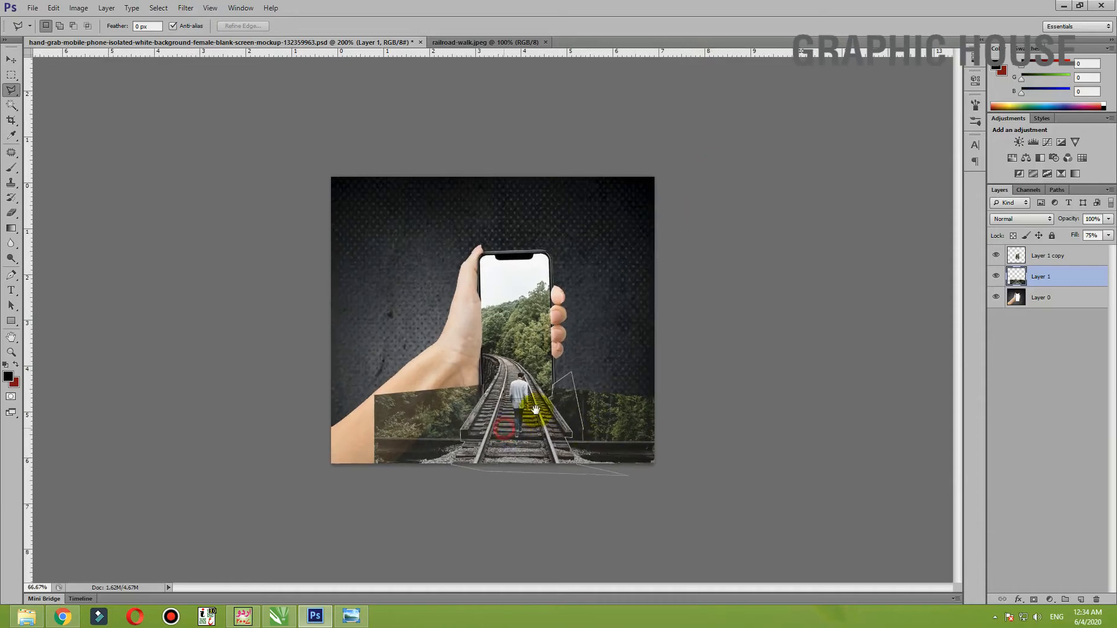
key("ctrl+minus")
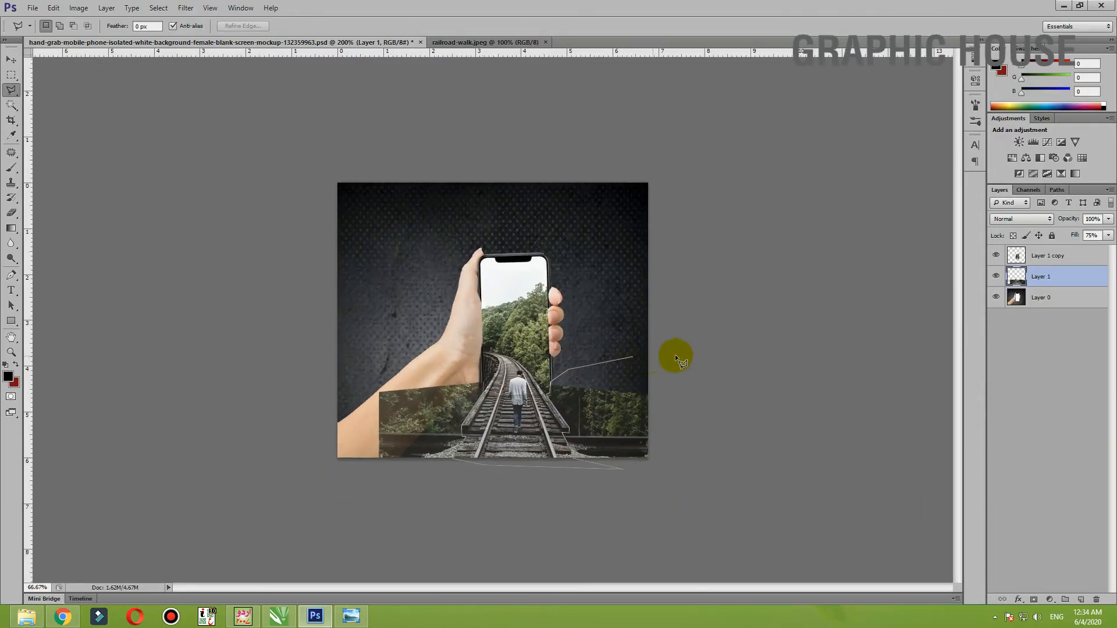
left_click(675, 357)
left_click(705, 431)
left_click(670, 538)
left_click(300, 554)
left_click(240, 455)
left_click(282, 372)
left_click(411, 350)
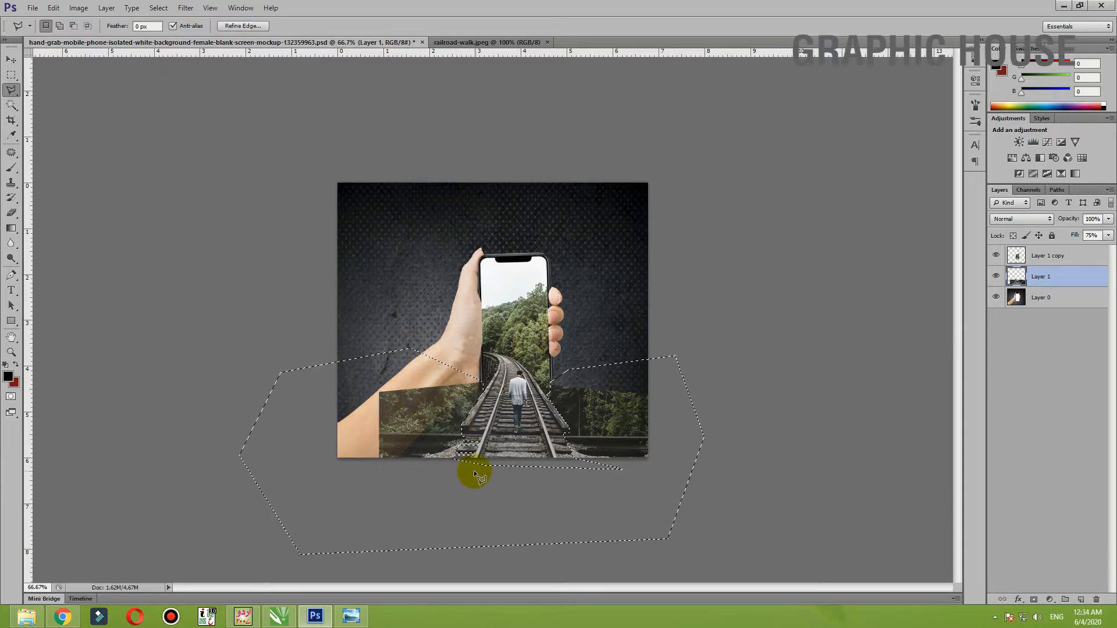
key("ctrl+plus")
key("Delete")
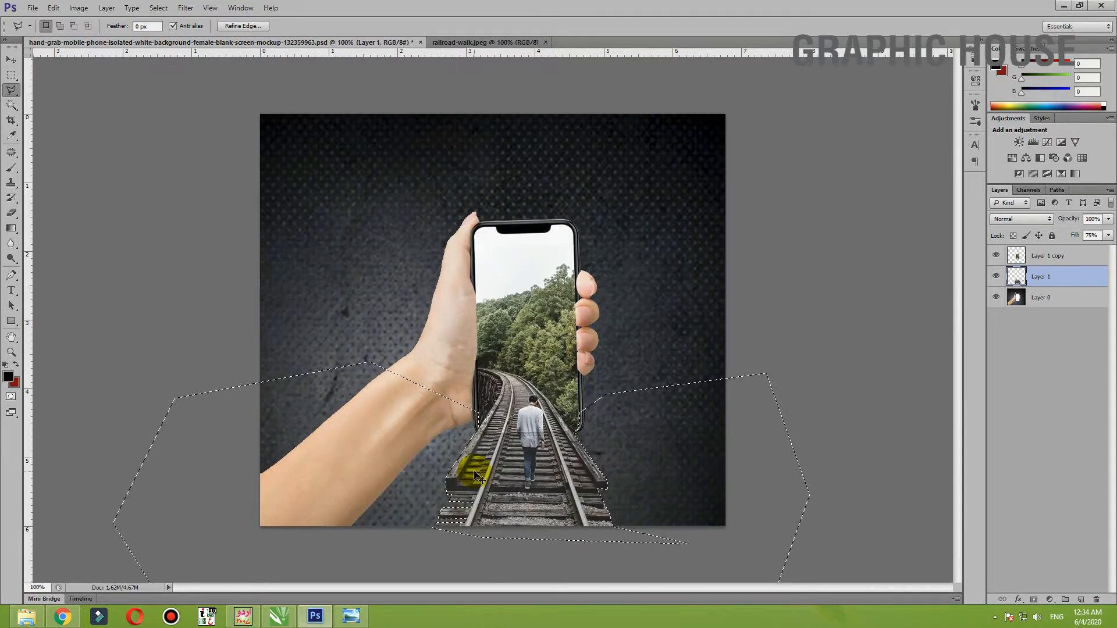
Step: Deselect the area around the track and switch to the Move tool
key("ctrl+d")
key("ctrl+plus")
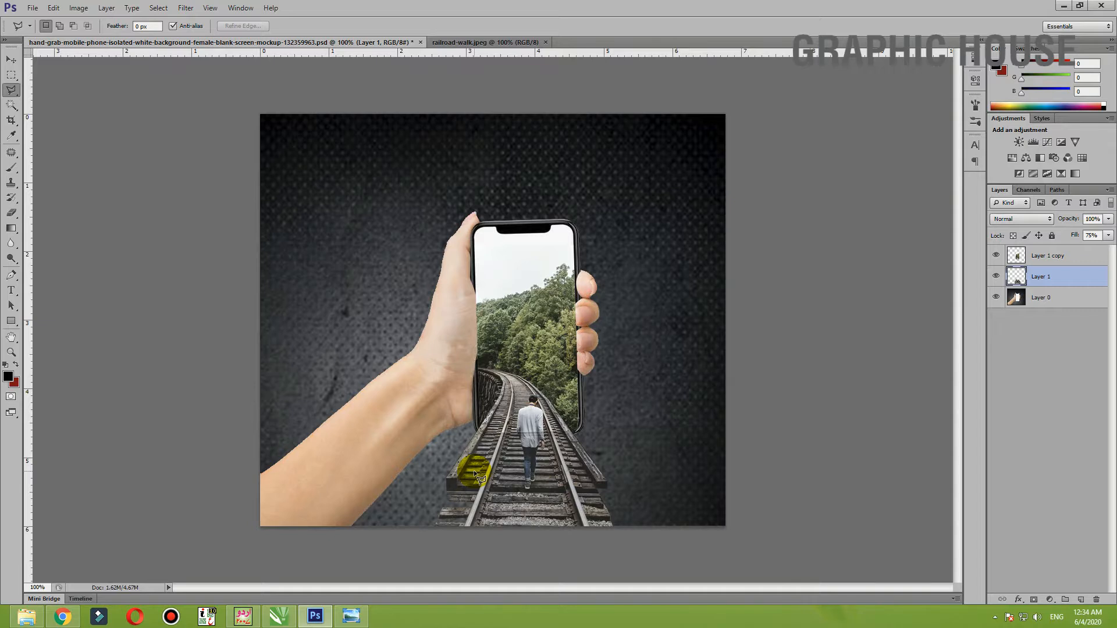
left_click(11, 59)
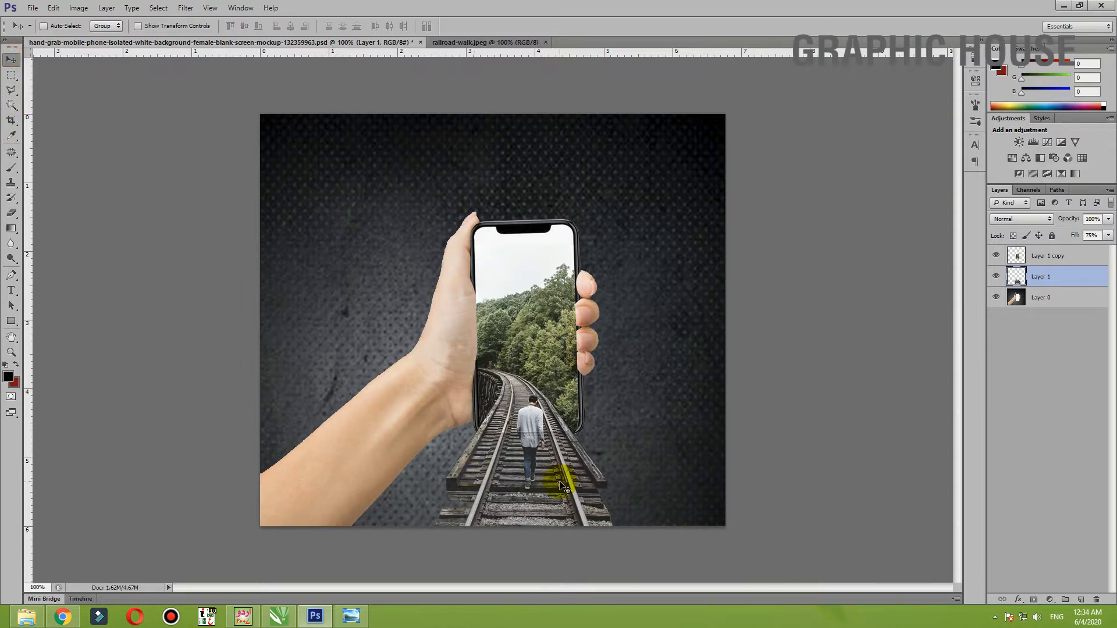
left_click_drag(563, 486, 468, 348)
key("ctrl+z")
key("ctrl+z")
left_click_drag(535, 464, 504, 465)
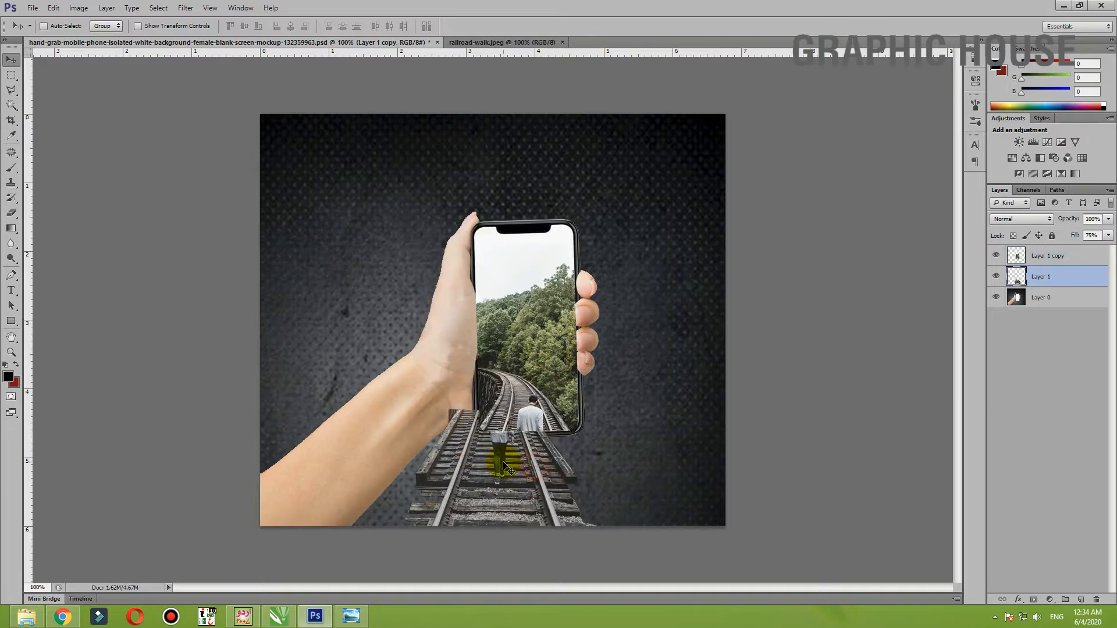
key("ctrl+z")
Step: Set the fill of Layer 1 to 100%
left_click(1108, 235)
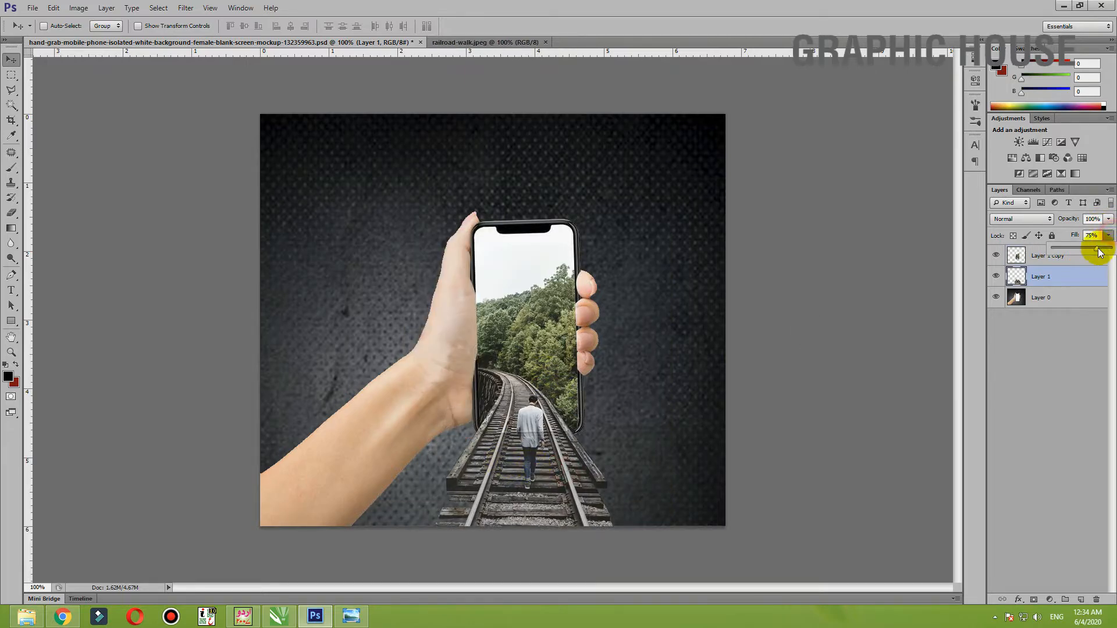
left_click_drag(1100, 251, 1111, 250)
left_click(537, 492)
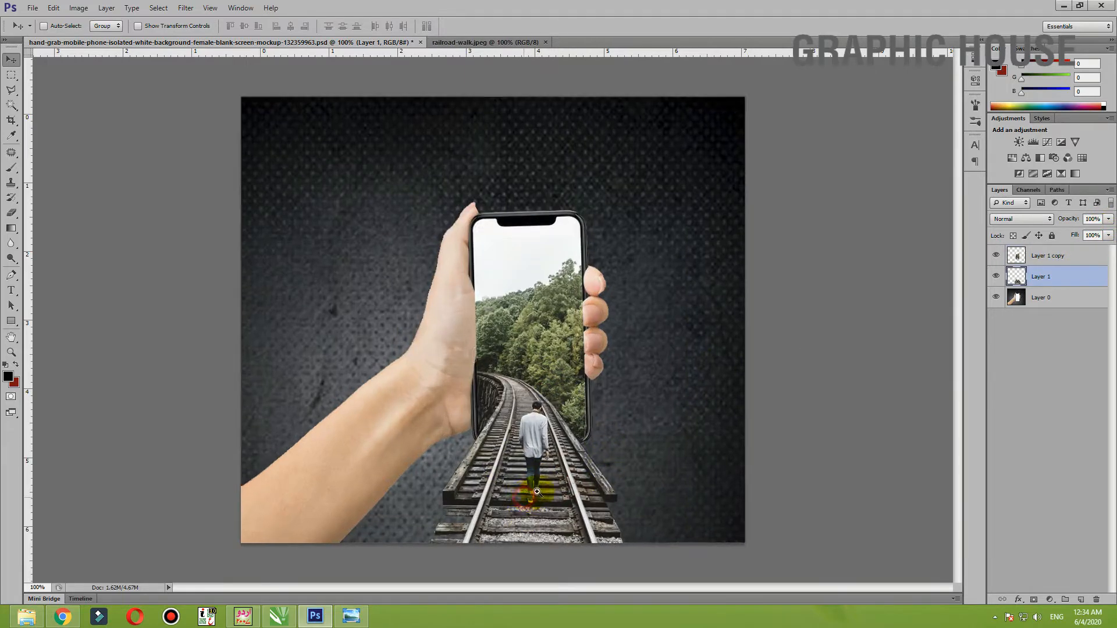
Step: Select Layer 1 copy and reduce its fill to 71%
left_click(537, 491)
left_click_drag(543, 477, 541, 403)
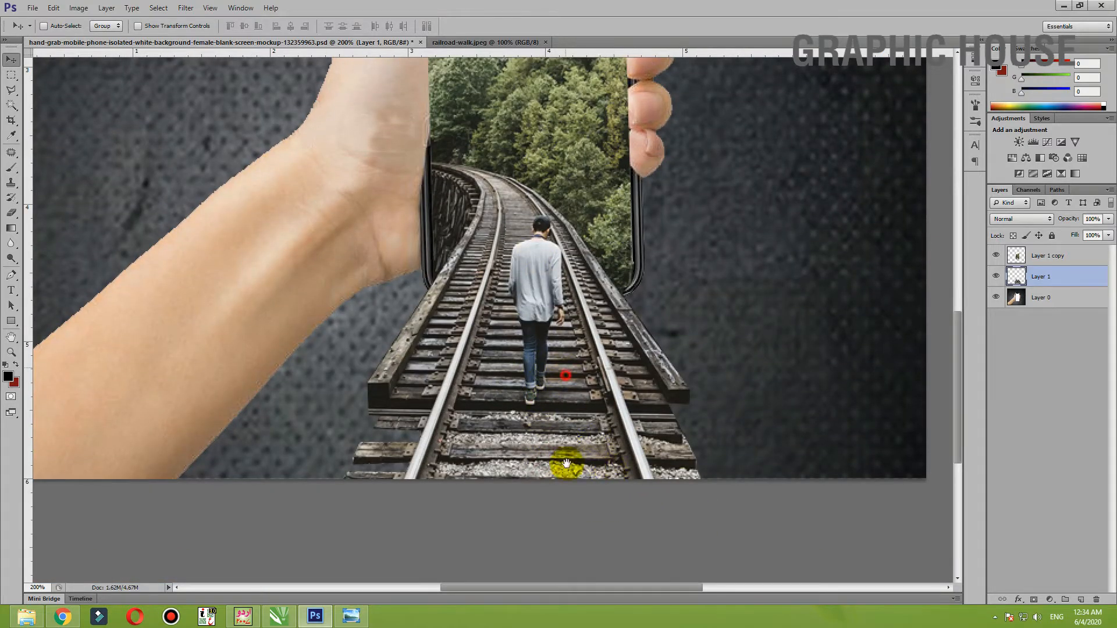
left_click_drag(565, 375, 566, 482)
left_click_drag(565, 292, 566, 419)
left_click(528, 306, "ctrl")
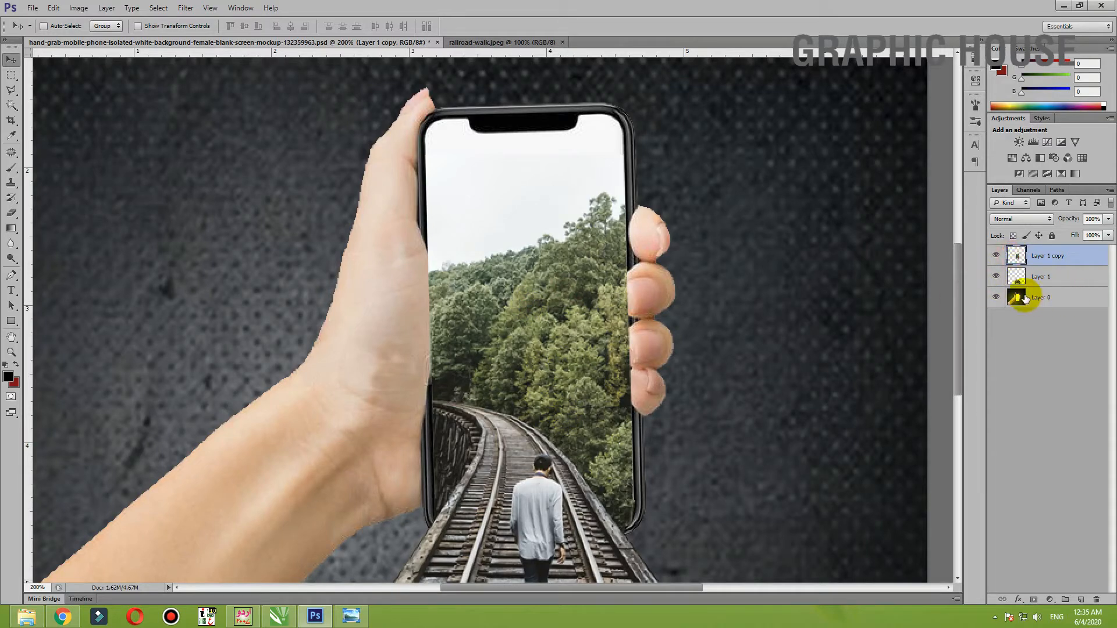
left_click(1109, 235)
left_click_drag(1100, 249, 1093, 249)
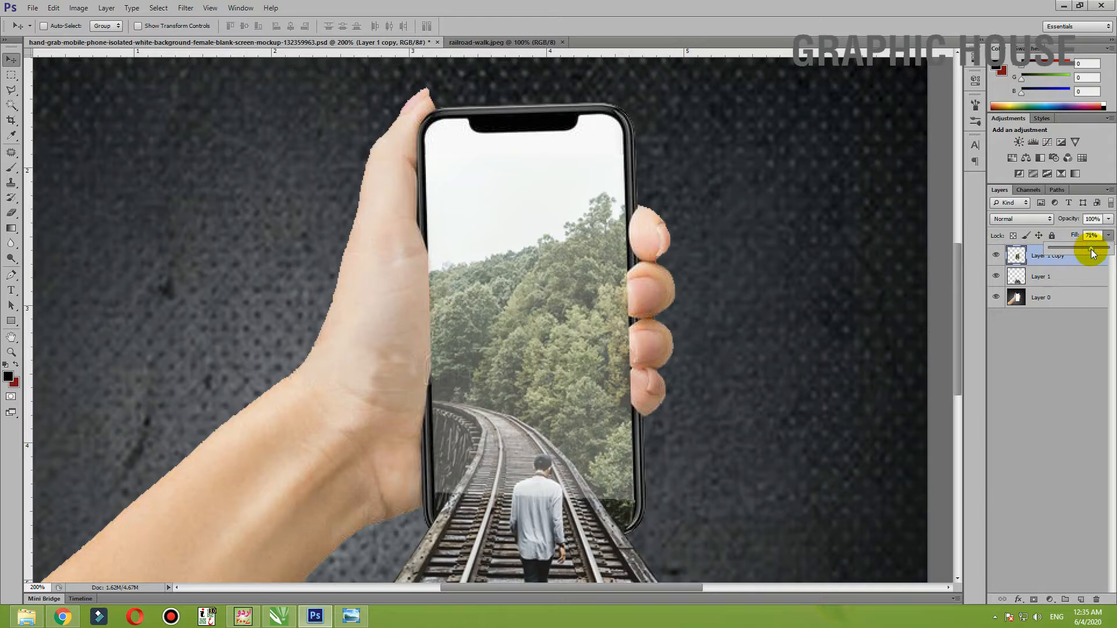
Step: Outline the palm along the phone's left edge with the Polygonal Lasso, looping around the outside of the hand
left_click(13, 90)
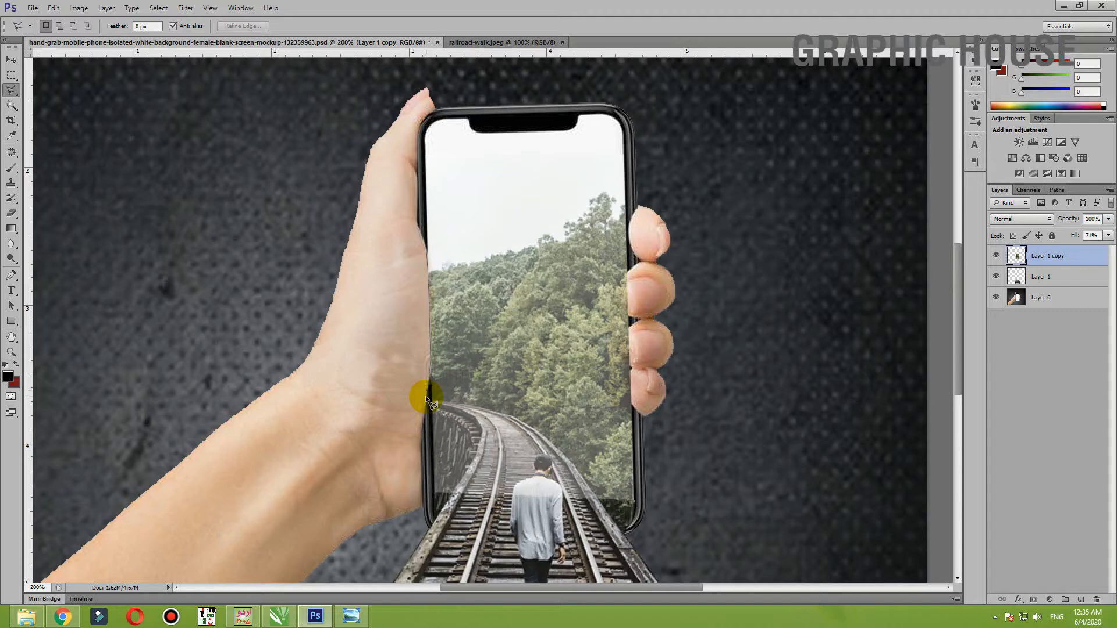
left_click(424, 435)
left_click(338, 461)
left_click(267, 391)
left_click(234, 358)
left_click(235, 237)
left_click(300, 165)
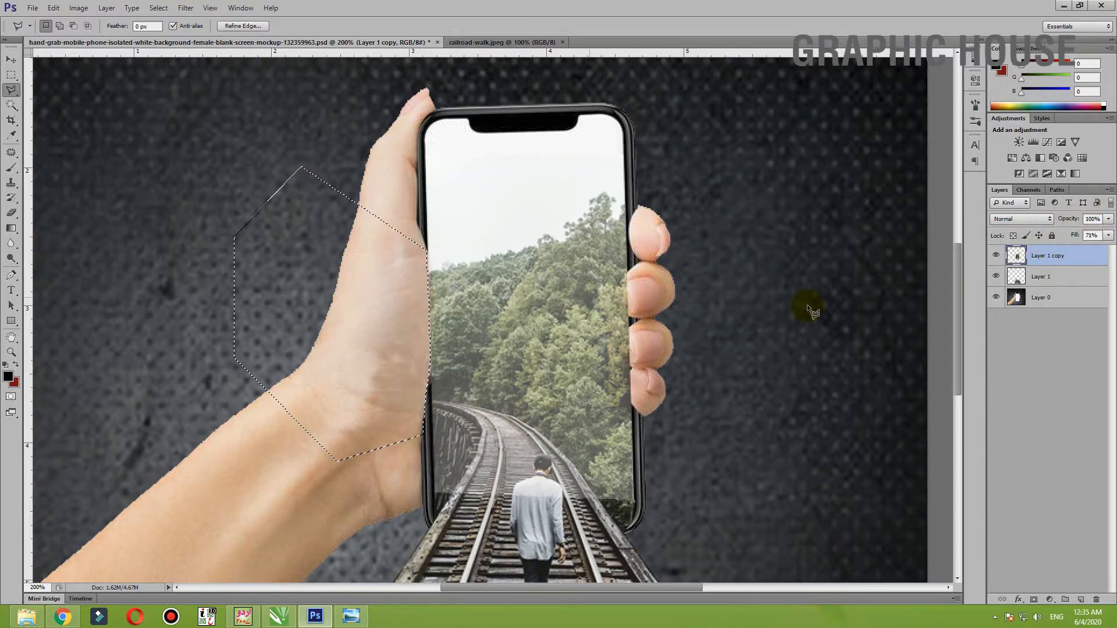
Step: Set the fill of Layer 1 copy to 100% and clear the selection around the palm
left_click(1109, 235)
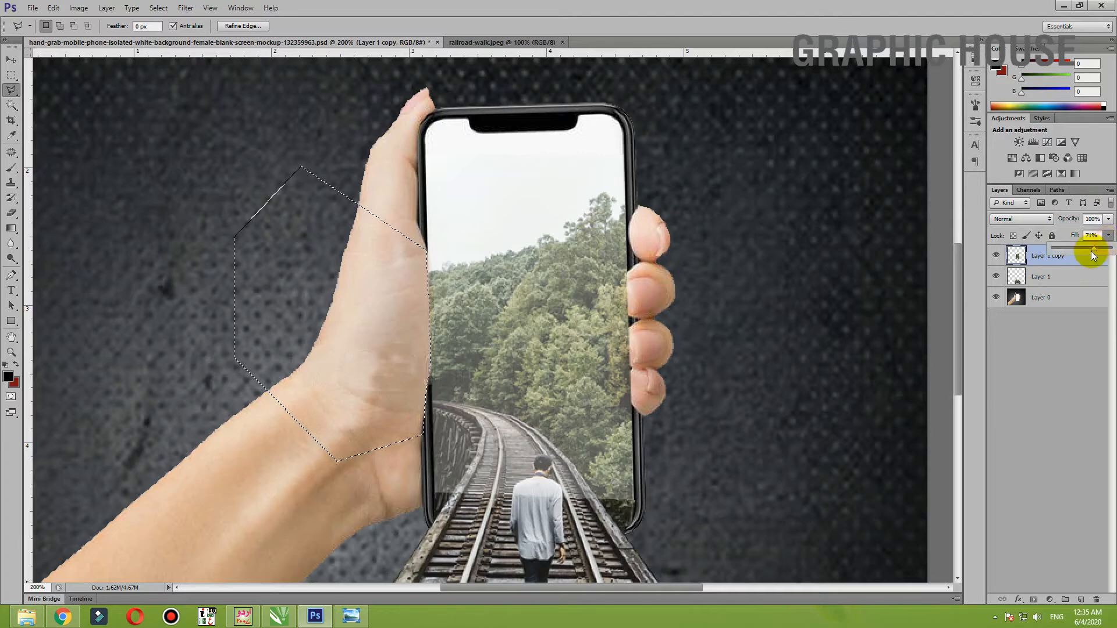
mouse_move(1092, 253)
left_mouse_down()
mouse_move(1050, 250)
mouse_move(1111, 249)
left_mouse_up()
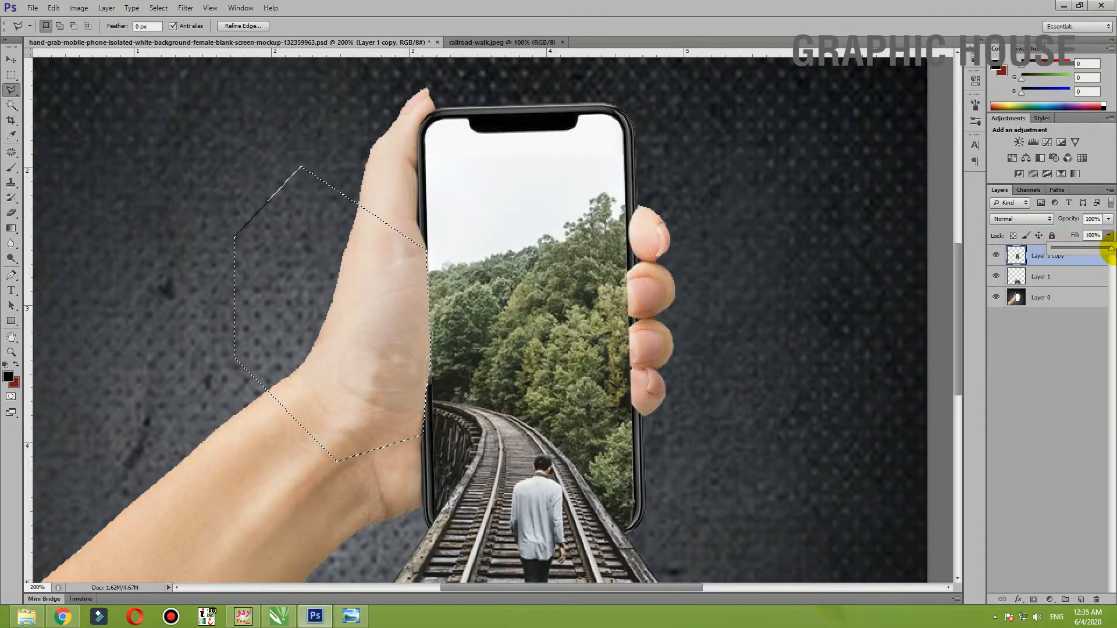
left_click(420, 330)
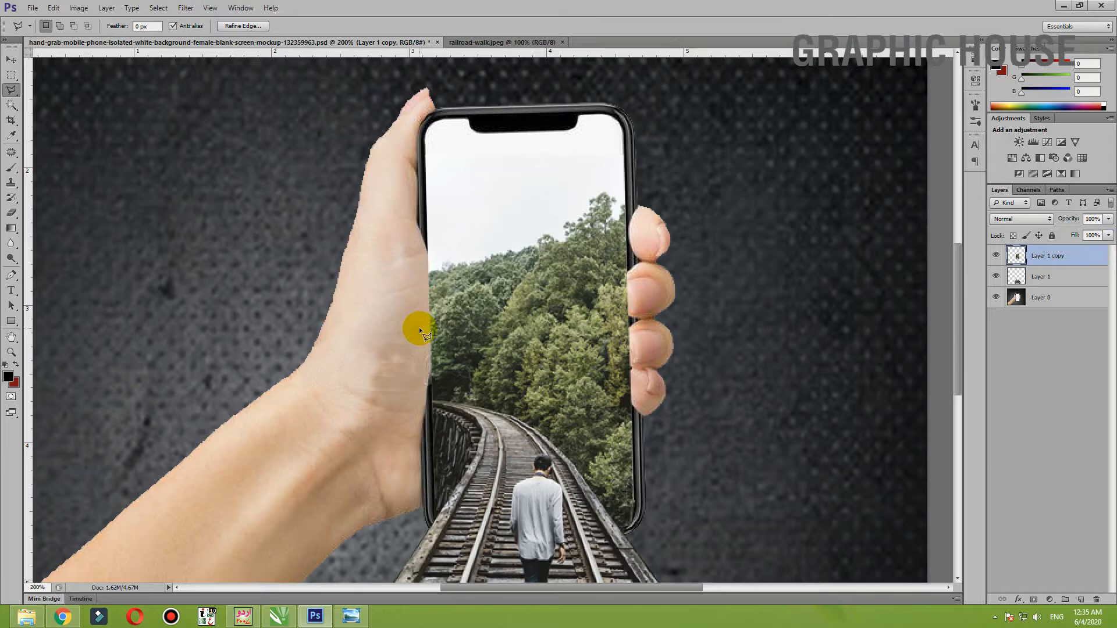
Step: With Layer 1 copy at 33% fill, lasso the second fingertip from the top and delete the scenery covering it
left_click(1108, 236)
left_click(1069, 249)
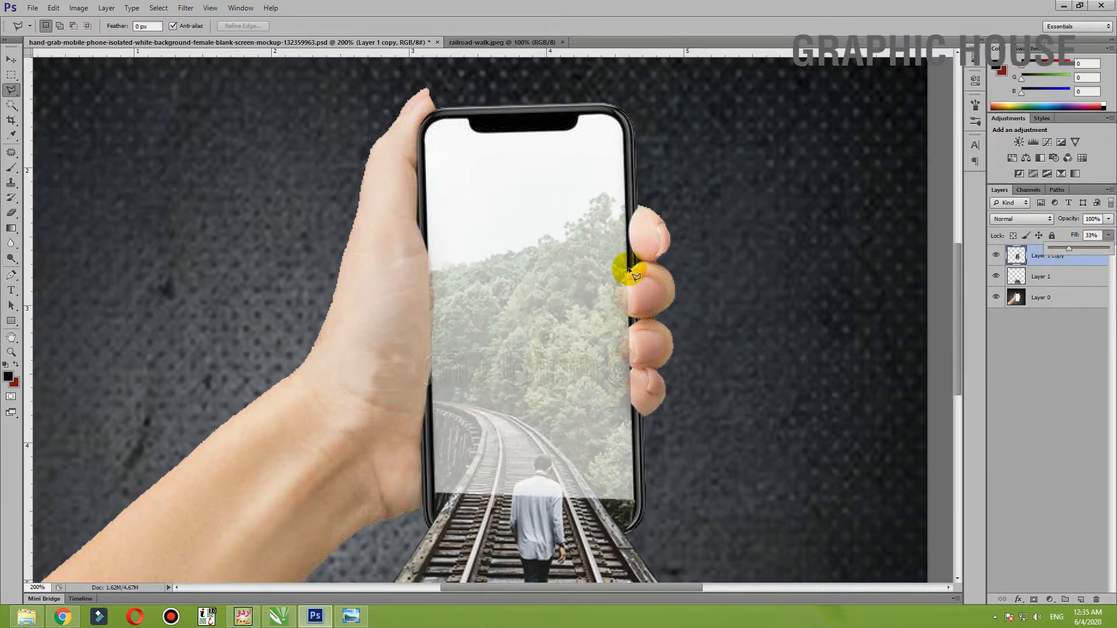
scroll(633, 273, "up", 1)
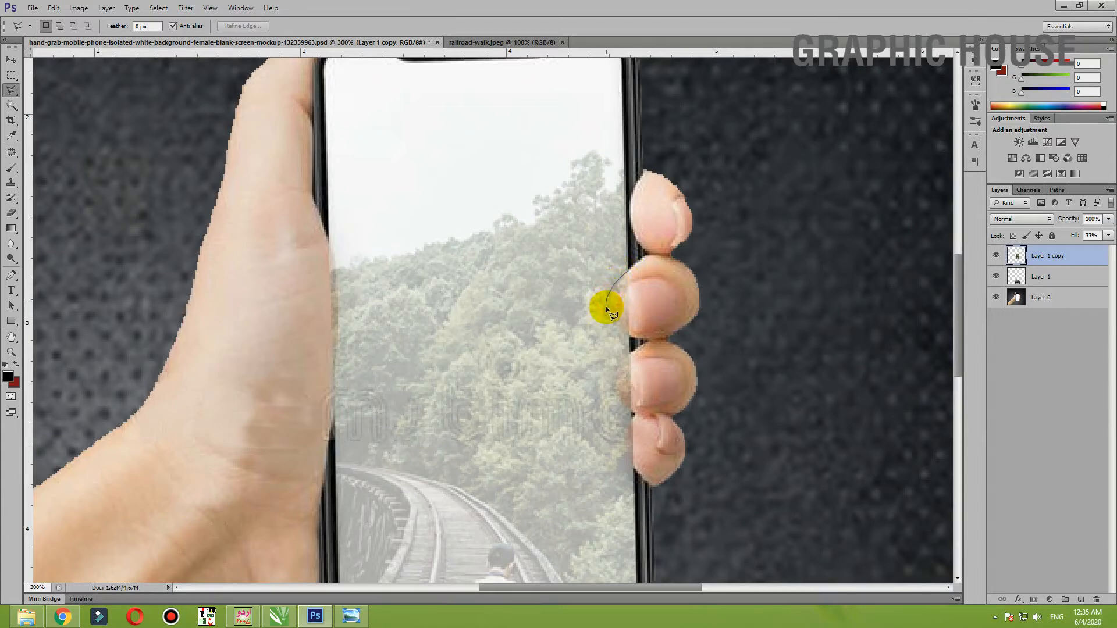
mouse_move(620, 333)
left_mouse_down()
mouse_move(630, 340)
mouse_move(630, 191)
left_mouse_up()
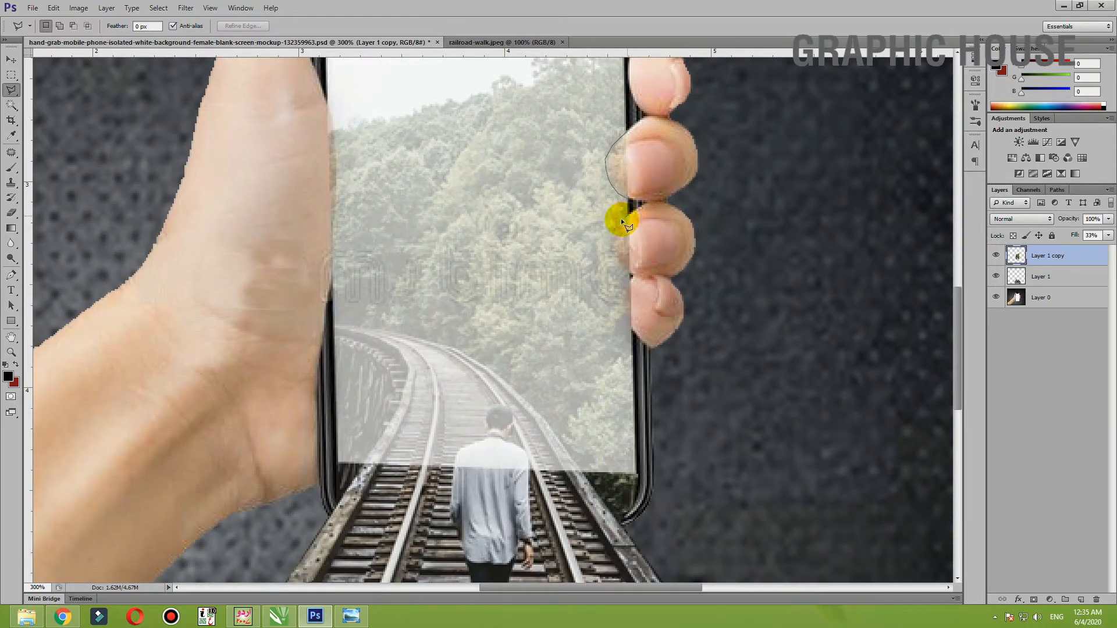
left_click(621, 219)
left_click(741, 208)
left_click(759, 126)
left_click(681, 123)
key("Delete")
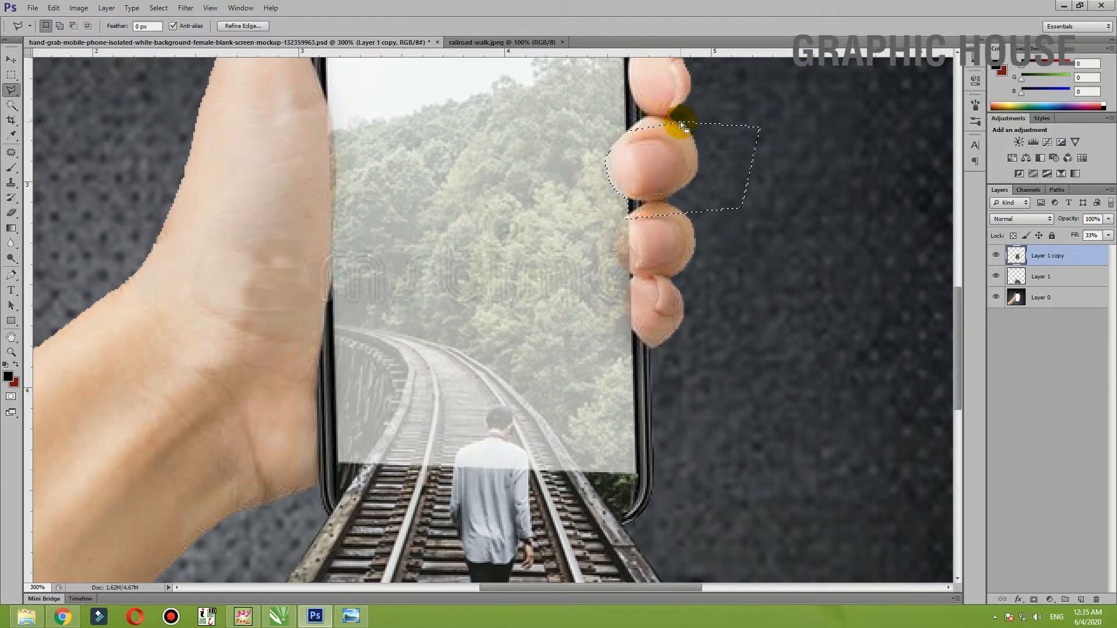
key("ctrl+d")
Step: With Layer 1 copy at 13% fill, lasso the two lowest fingertips and remove the scenery covering them
left_click(1108, 235)
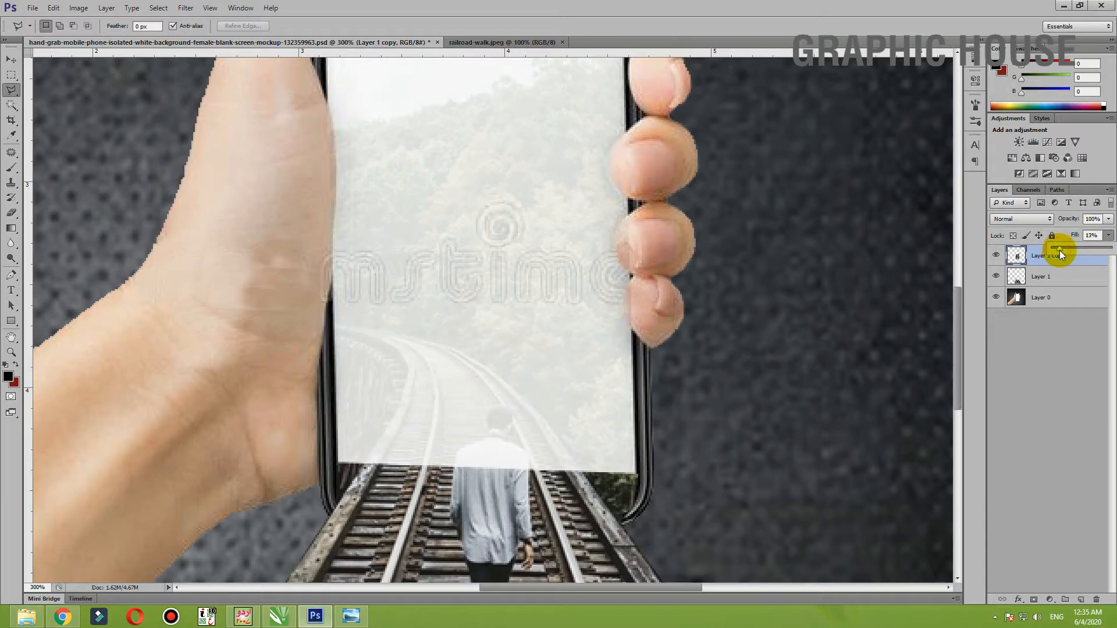
left_click(625, 219)
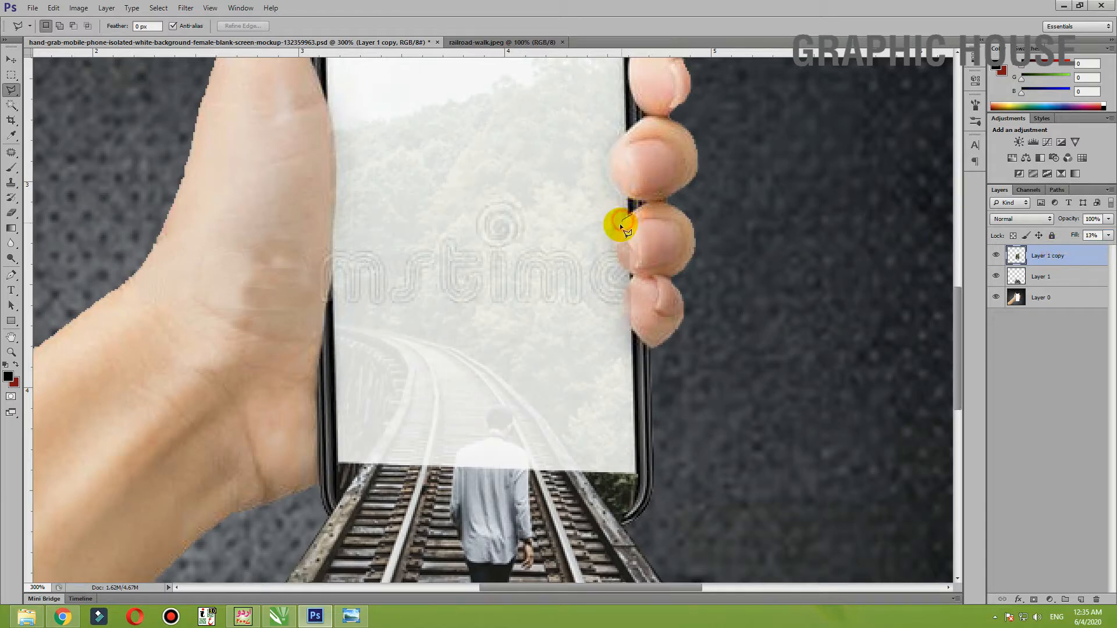
mouse_move(617, 232)
left_mouse_down()
mouse_move(614, 250)
mouse_move(638, 274)
mouse_move(620, 295)
left_mouse_up()
left_click_drag(626, 315, 690, 344)
double_click(749, 255)
Step: Set the fill of Layer 1 copy to 100%
left_click(1108, 235)
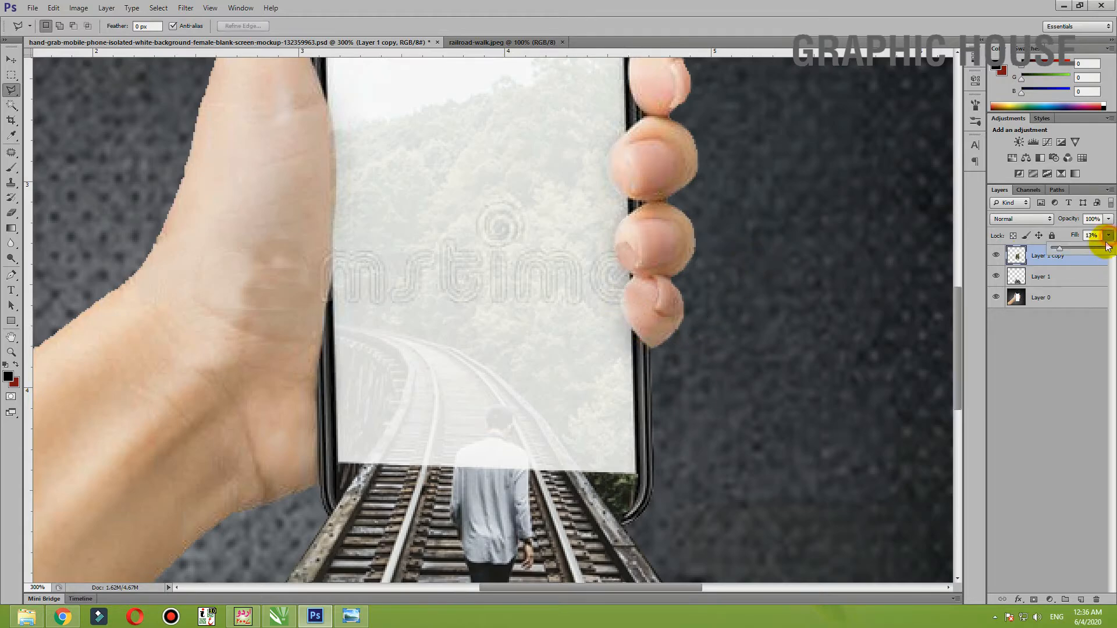
left_click(1109, 249)
left_click(805, 257)
key("ctrl+minus")
key("ctrl+minus")
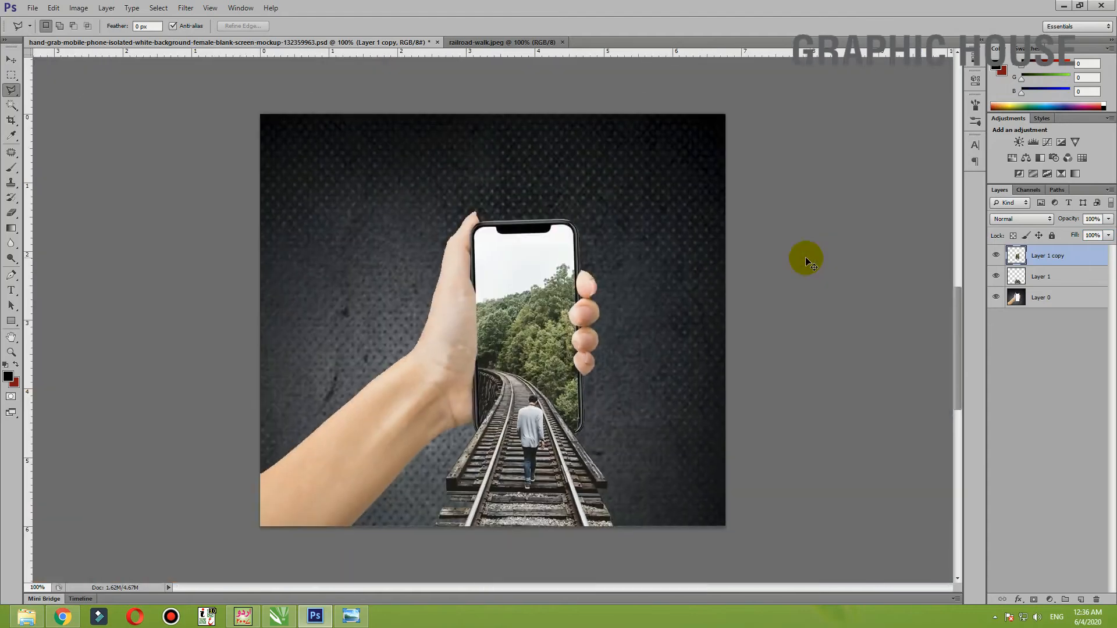
Step: Examine the fingertips, phone edges and track up close for remaining flaws in the composite
key("ctrl+plus")
left_click_drag(590, 285, 587, 196)
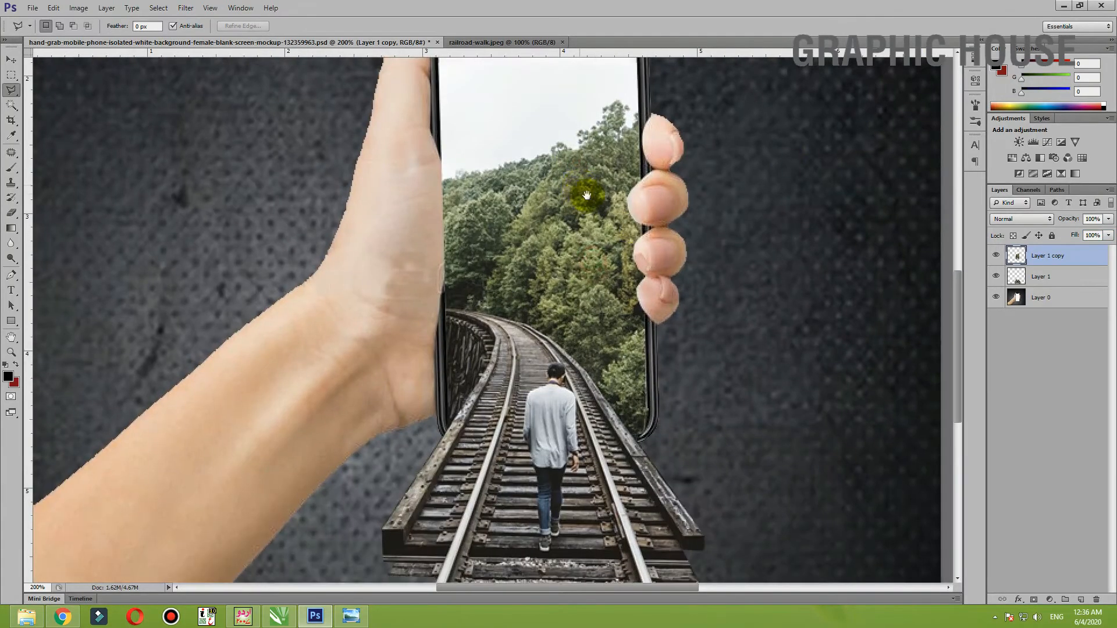
left_click(12, 59)
key("ctrl+minus")
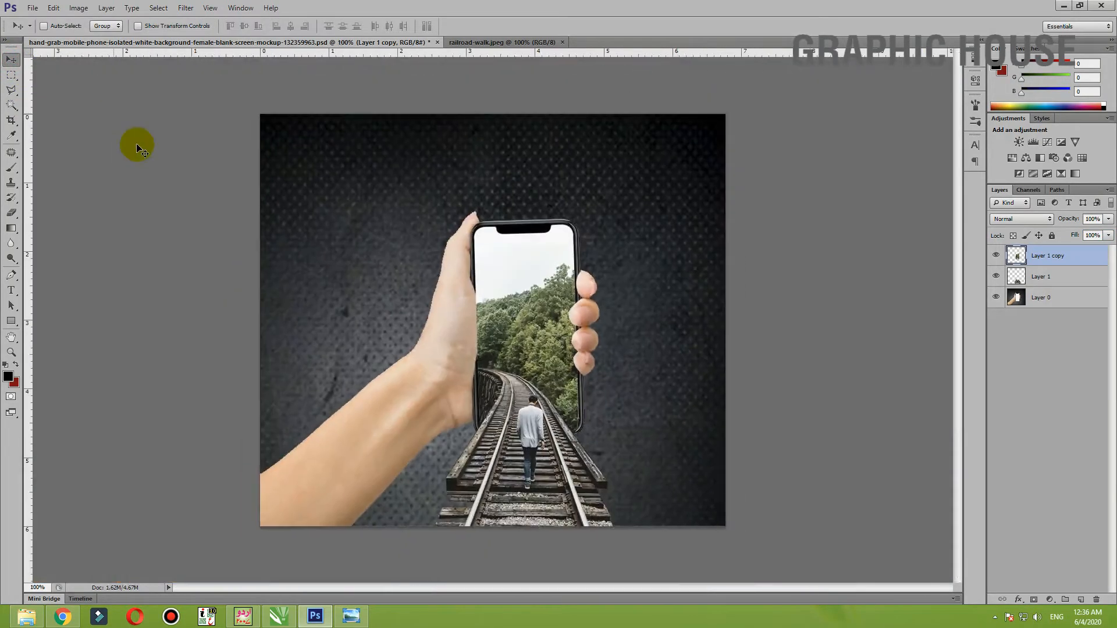
left_click(455, 394, "ctrl")
left_click_drag(516, 361, 533, 322)
key("ctrl+0")
left_click(567, 400, "ctrl")
left_click_drag(562, 402, 556, 445)
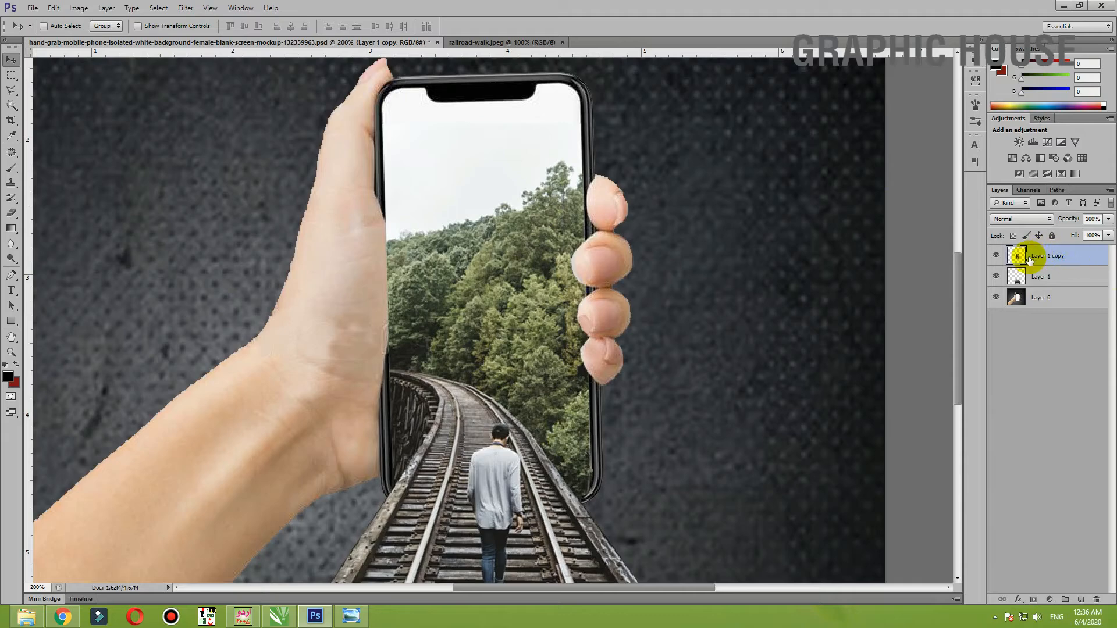
Step: Apply Color Balance to the midtones of Layer 1 copy with levels -13, +42 and -14
key("ctrl+b")
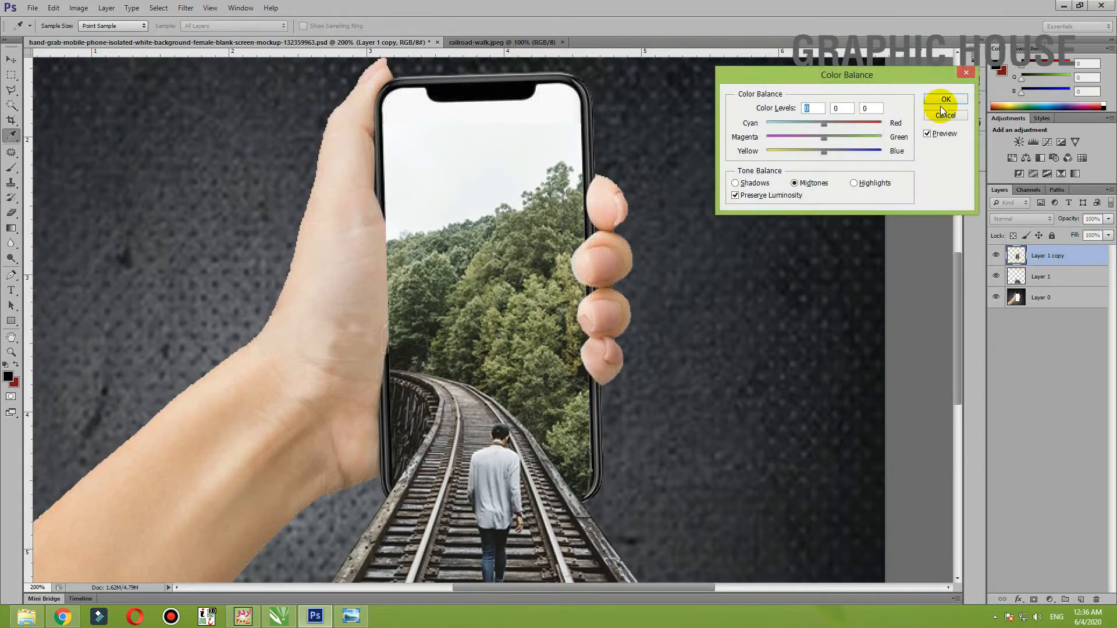
key("Return")
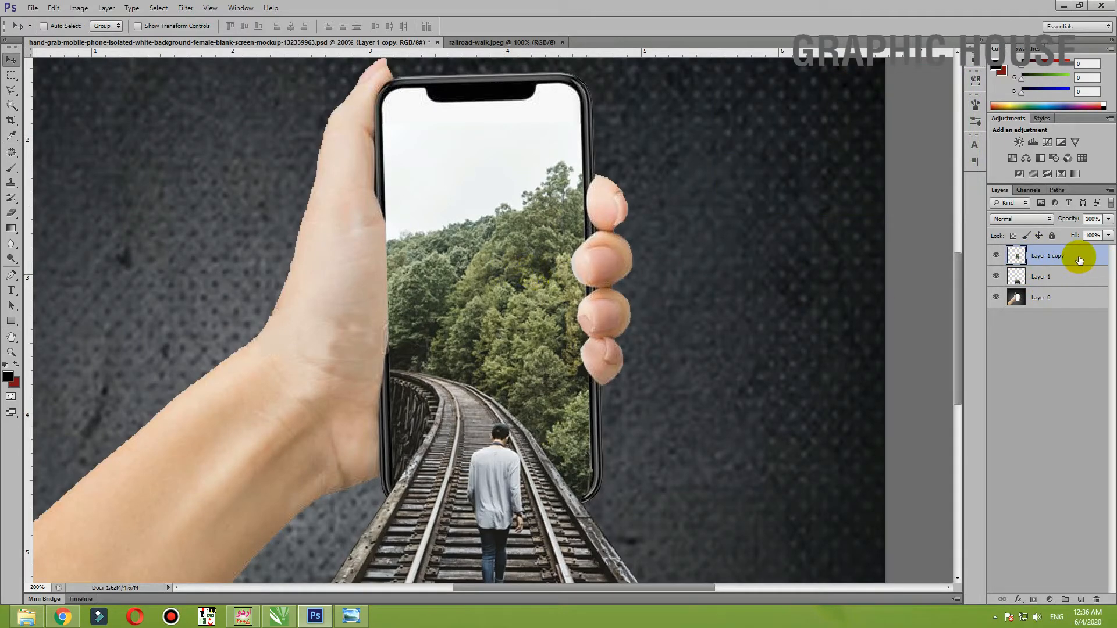
key("ctrl+b")
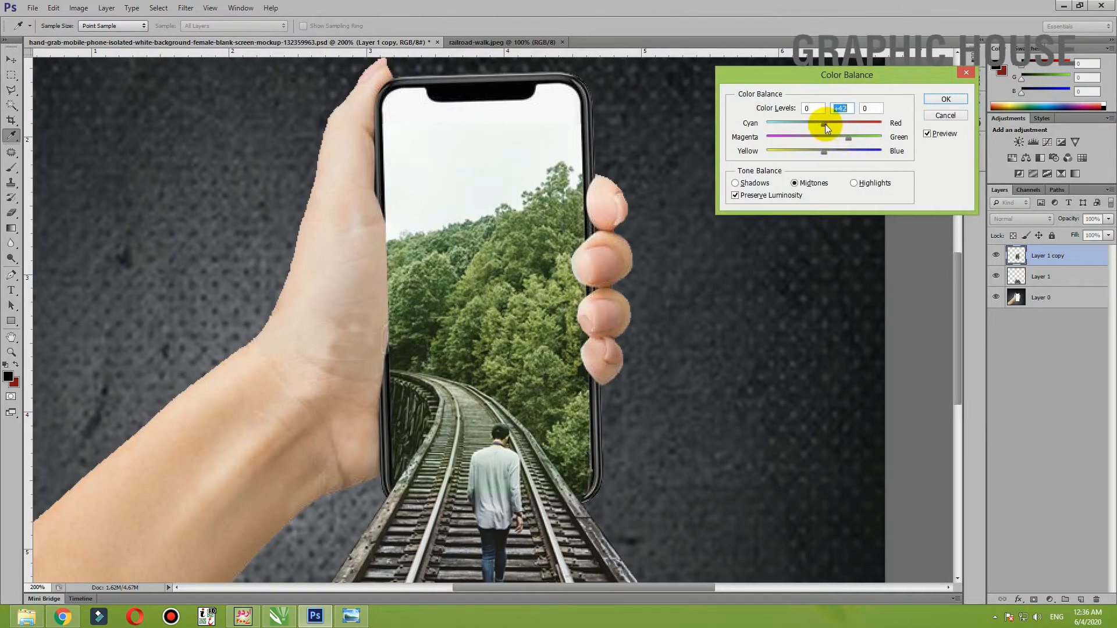
left_click_drag(818, 128, 815, 152)
left_click(816, 151)
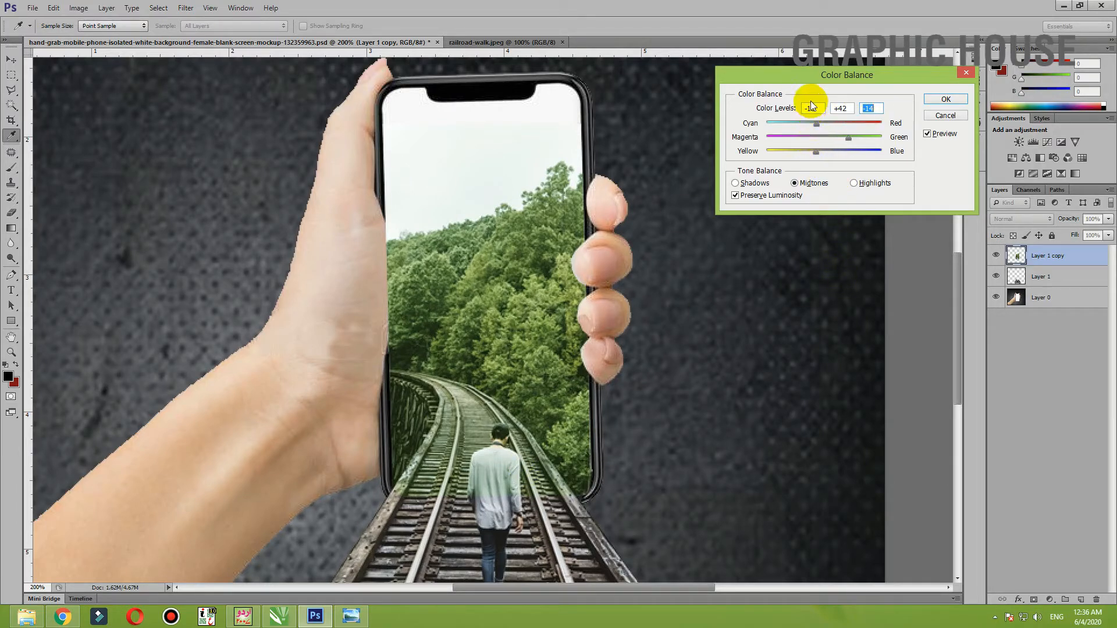
left_click(944, 99)
key("v")
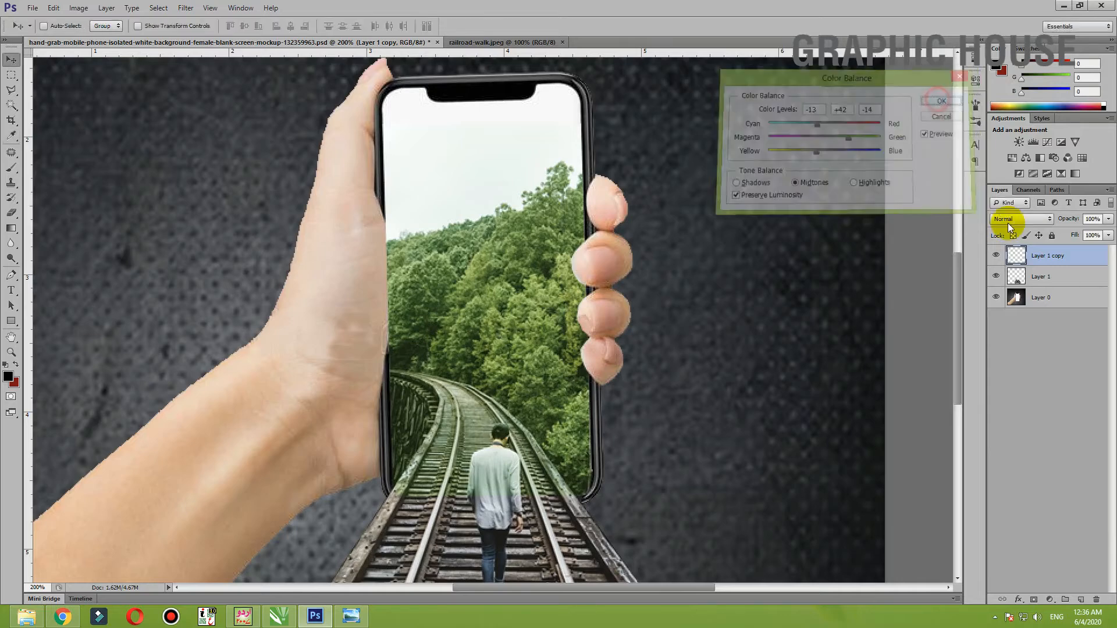
Step: Apply Color Balance to the midtones of Layer 1 with levels -13, +44 and +16
left_click(1015, 276)
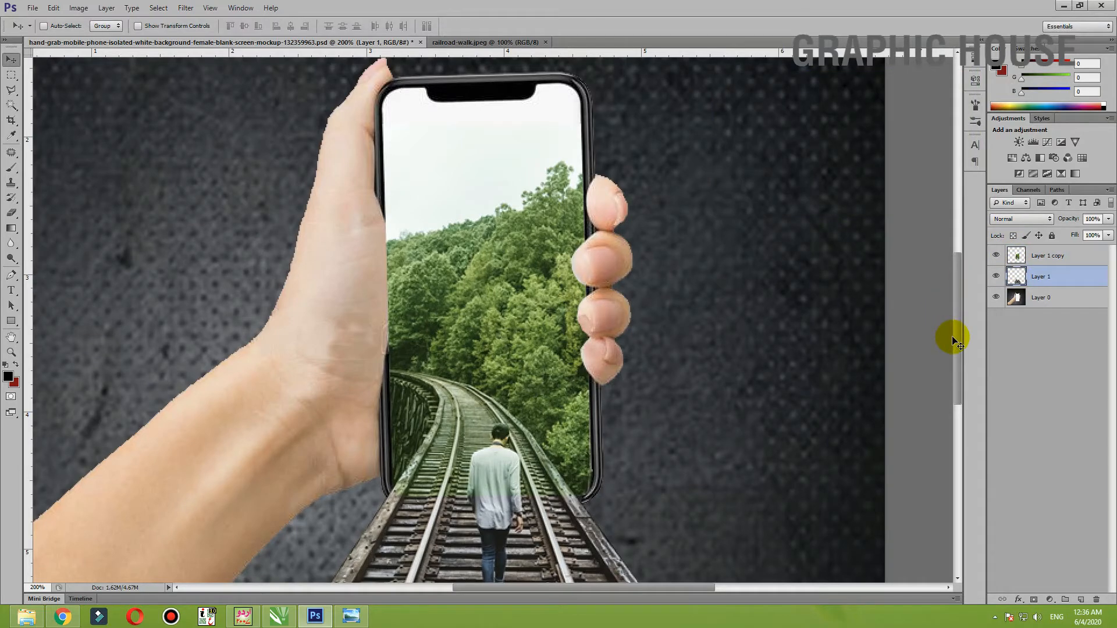
key("ctrl+b")
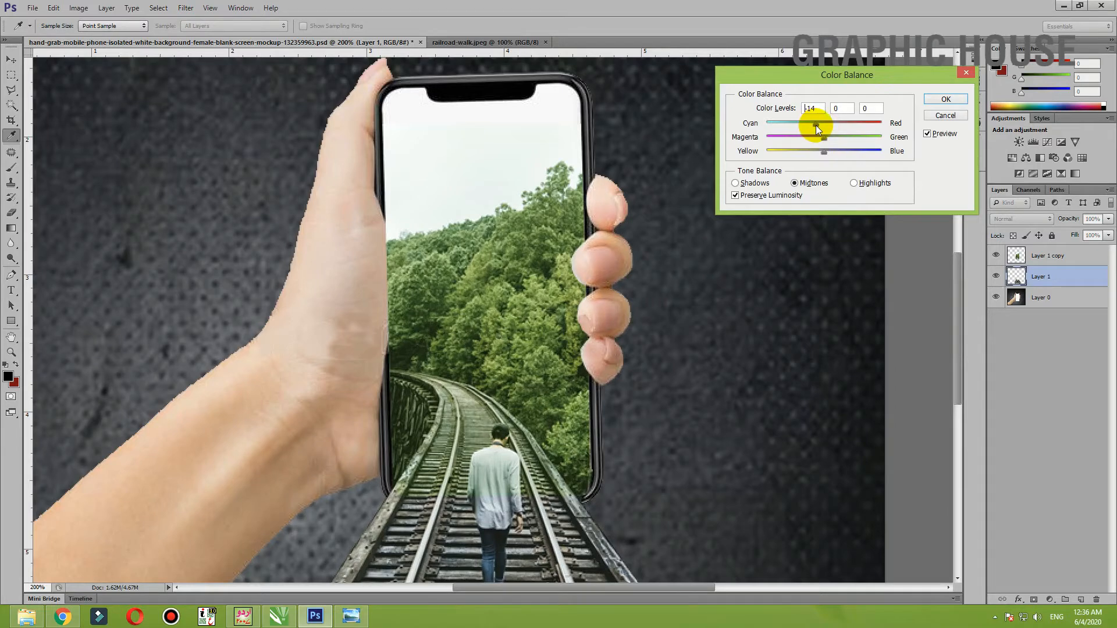
left_click_drag(827, 139, 833, 141)
left_click_drag(802, 140, 831, 153)
left_click(828, 152)
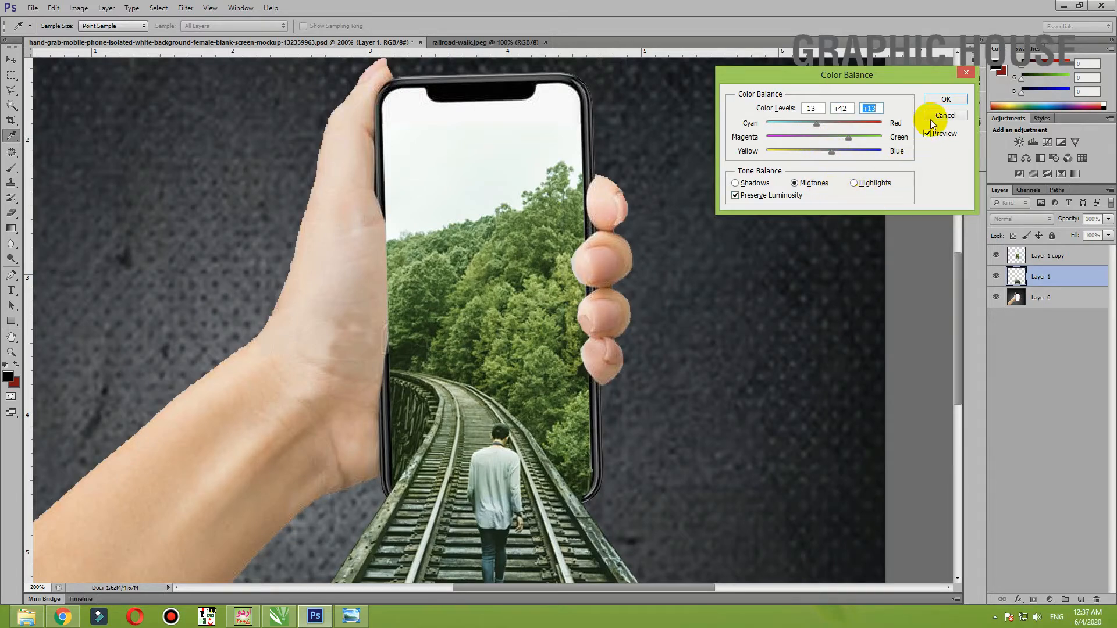
left_click(833, 153)
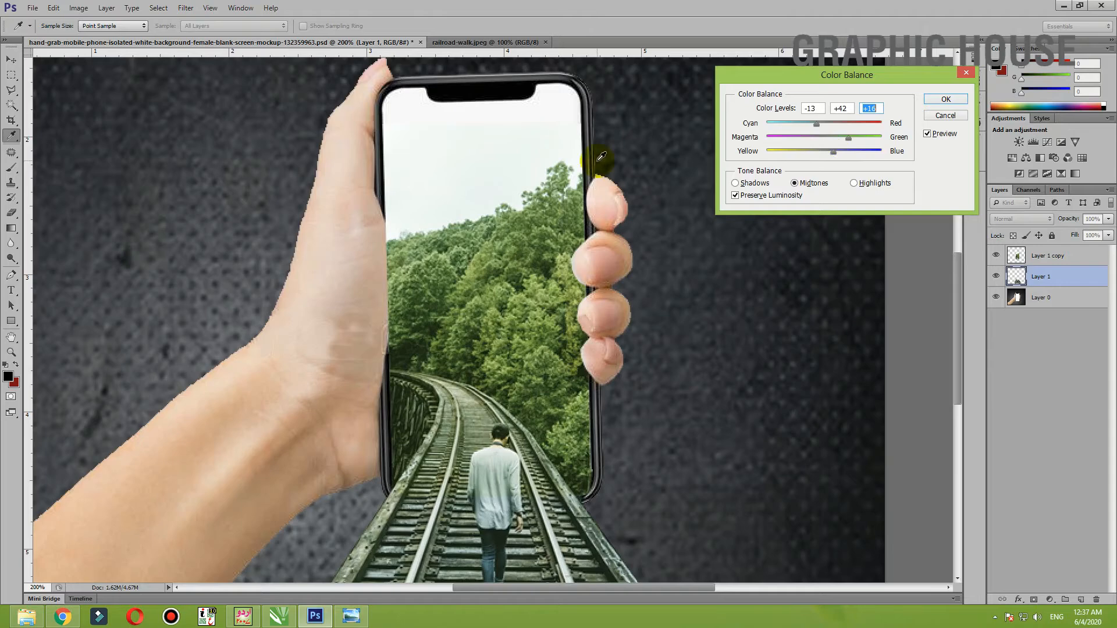
key("ctrl+minus")
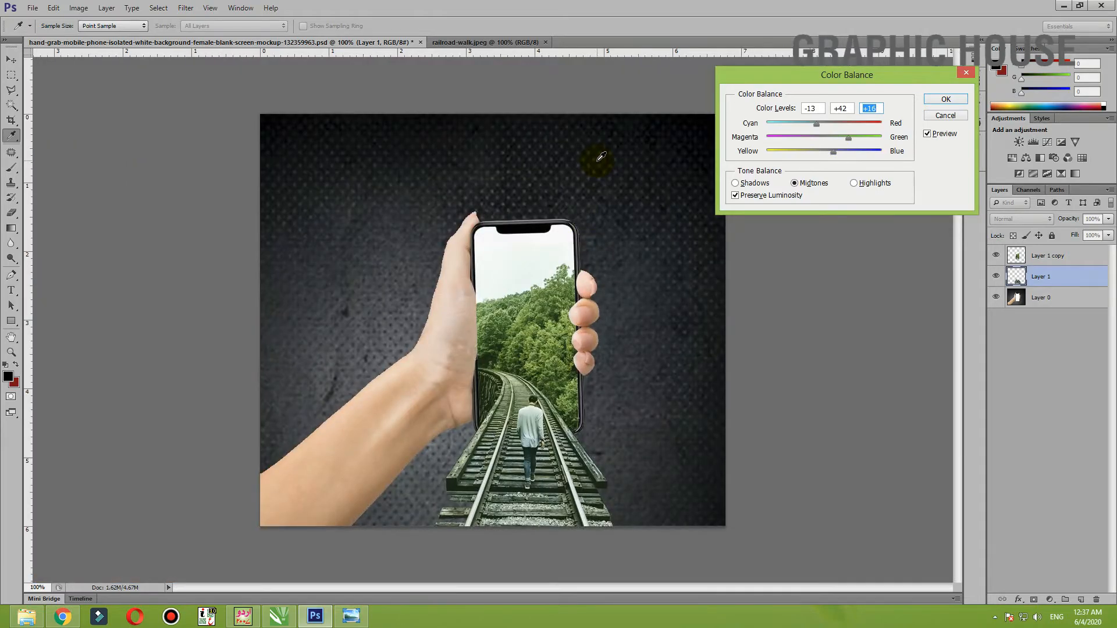
left_click_drag(852, 140, 847, 139)
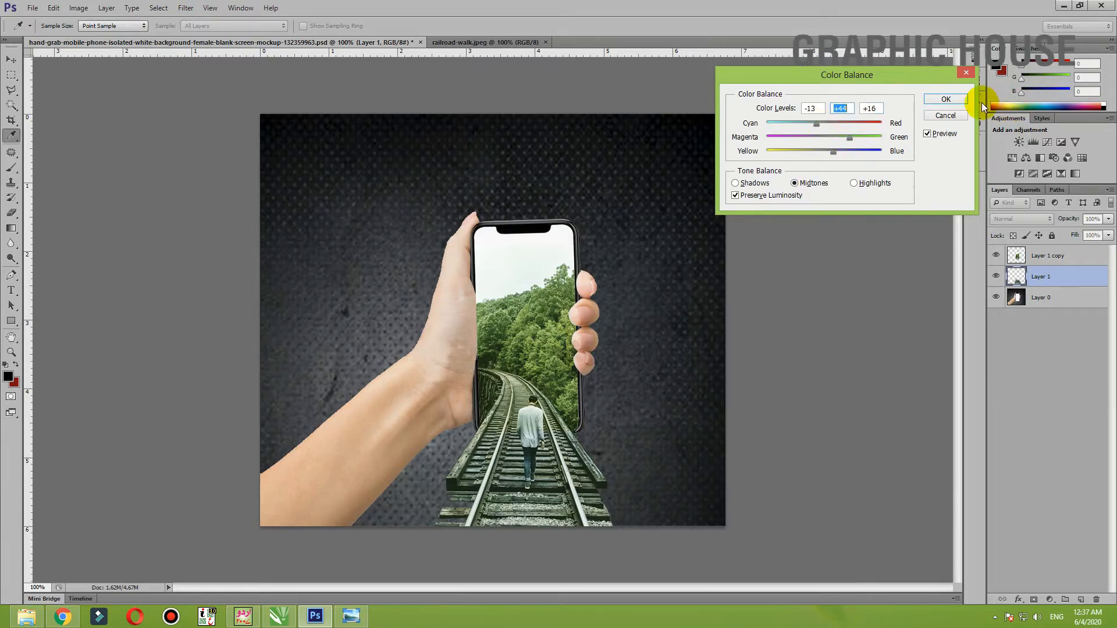
left_click(946, 98)
key("v")
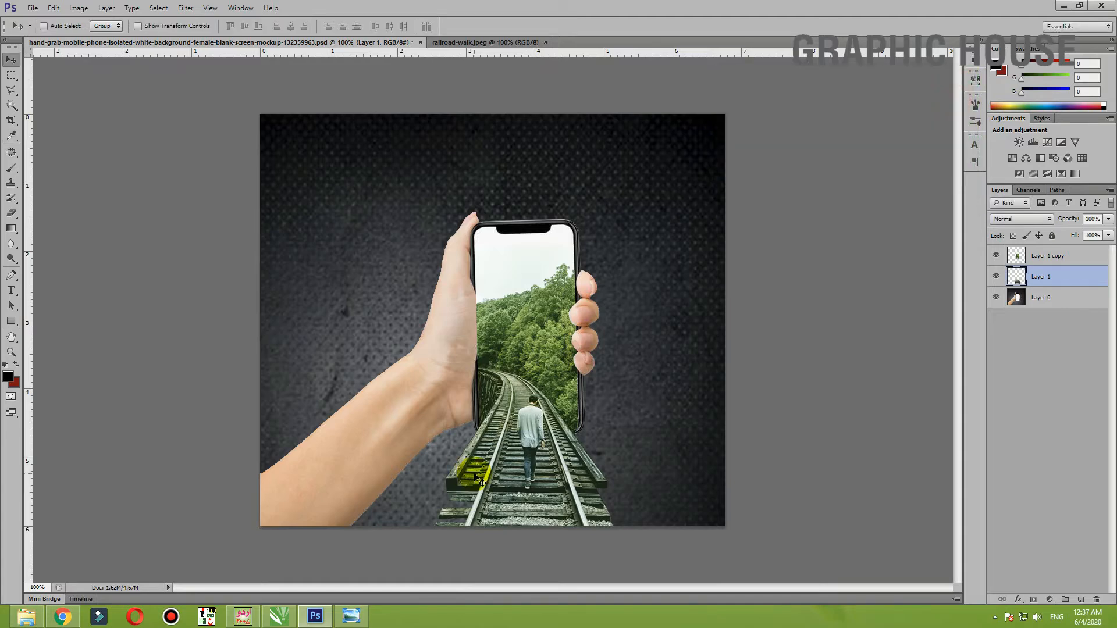
key("ctrl+plus")
left_click_drag(557, 463, 539, 274)
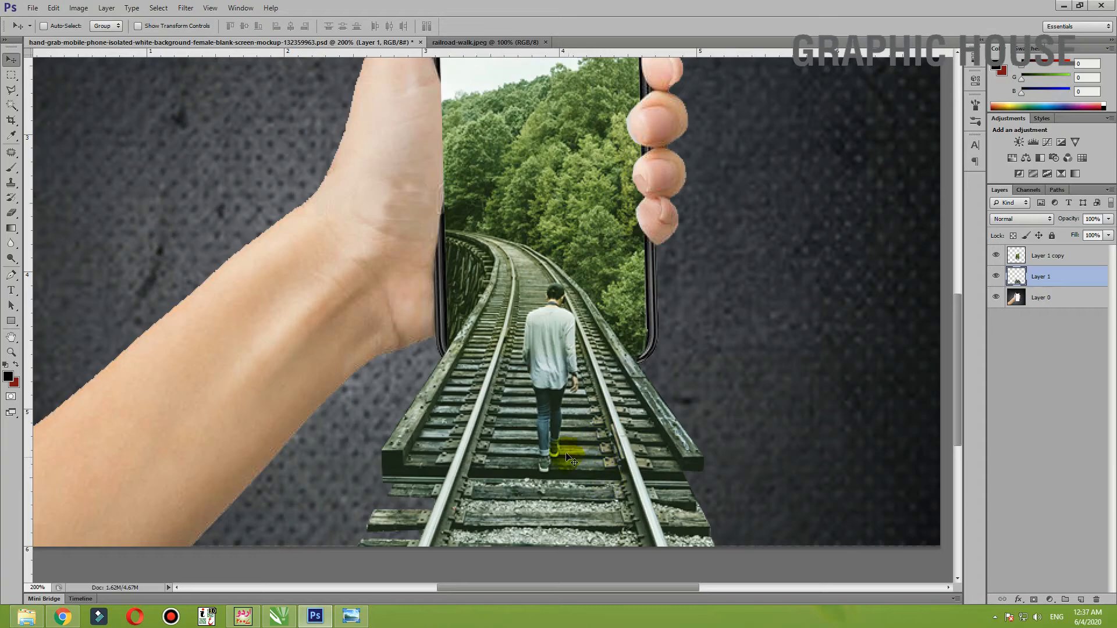
key("ctrl+minus")
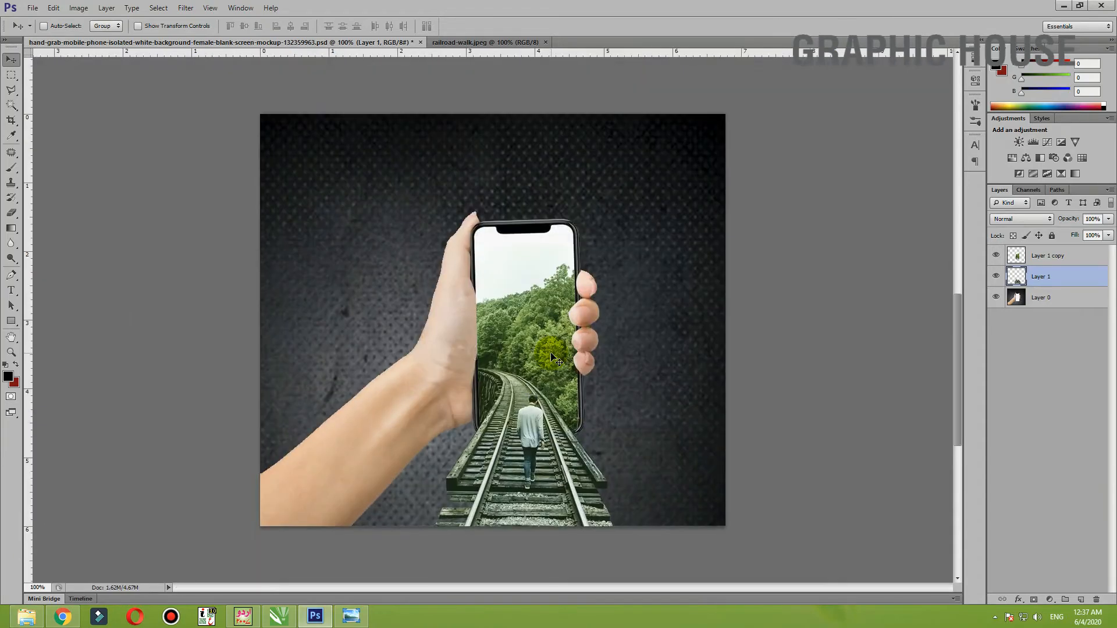
left_click(547, 419, "ctrl")
left_click_drag(547, 381, 547, 464)
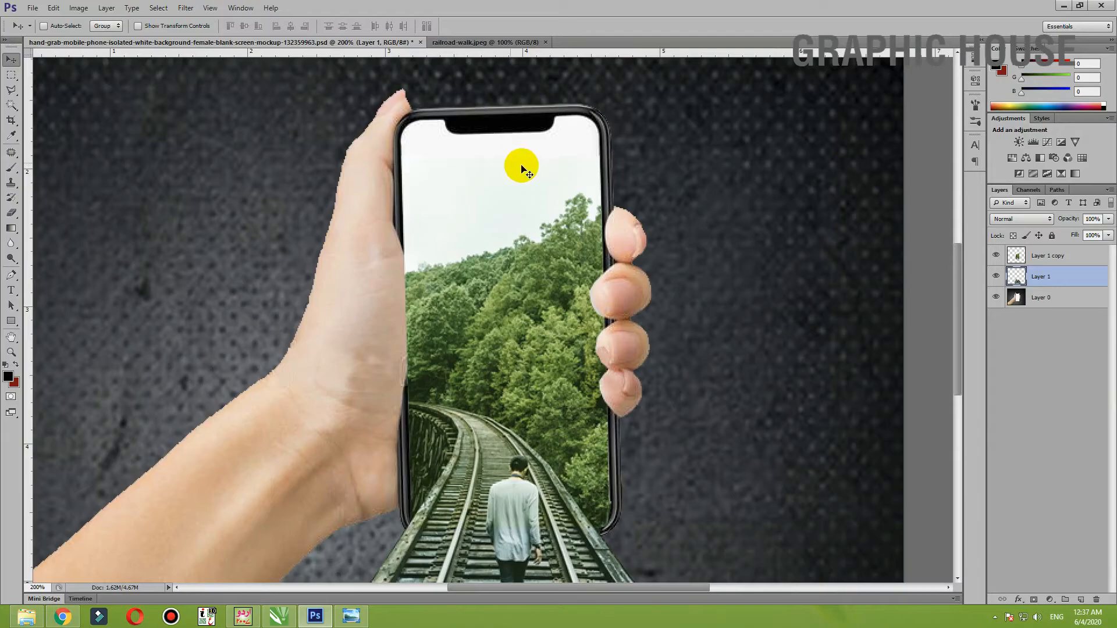
Step: Switch to Chrome and search Google Images for "sky wallpaper" in a new tab
left_click(63, 617)
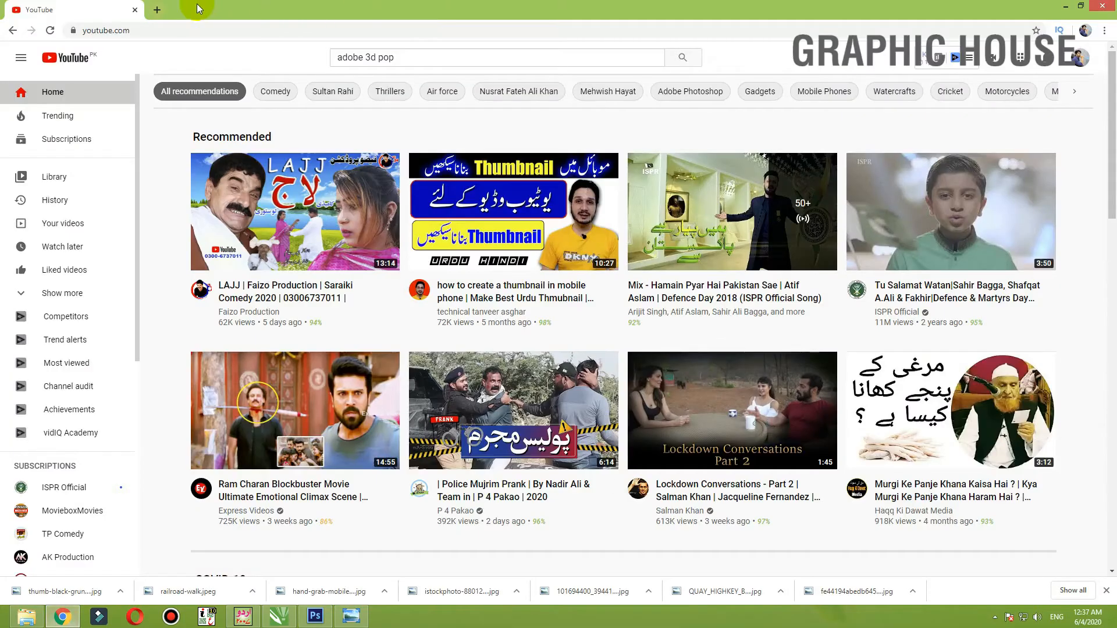
left_click(154, 10)
type("sky")
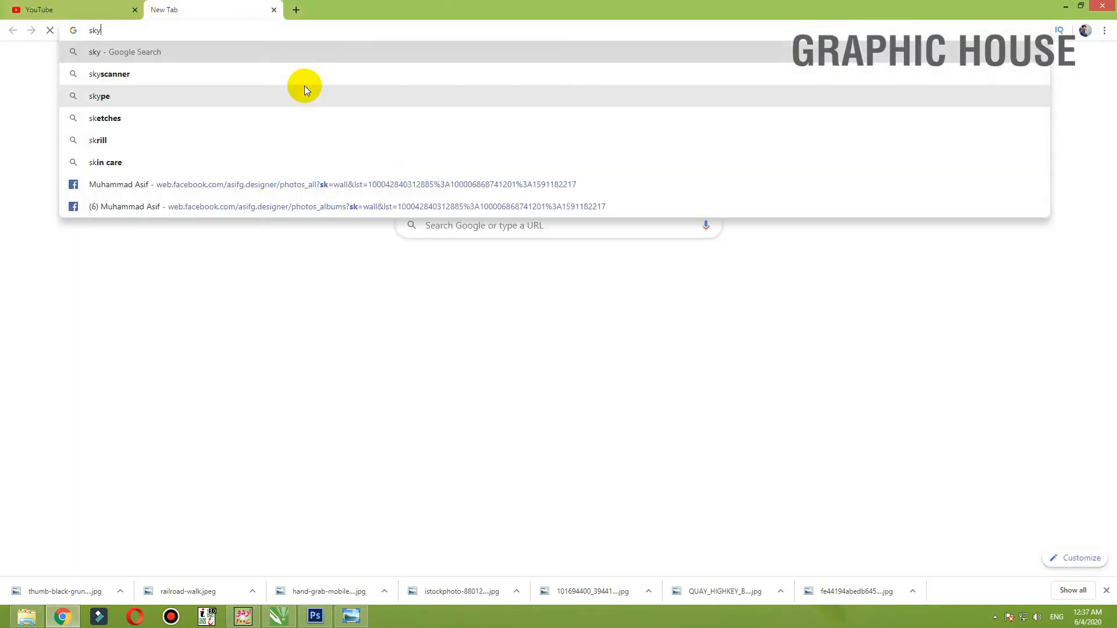
type(" wall")
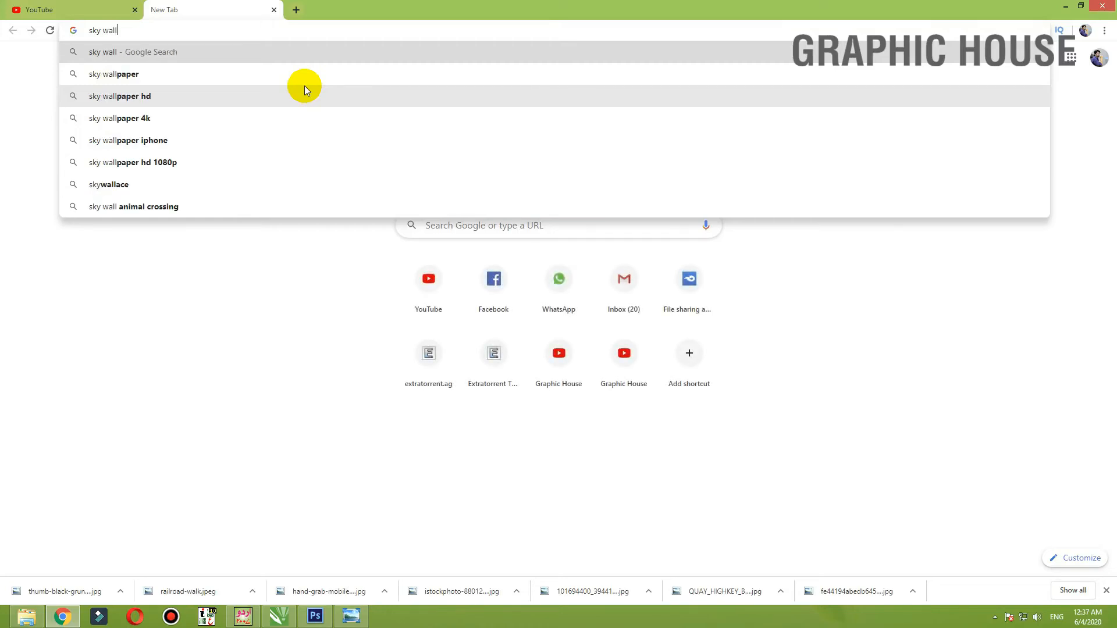
key("Down")
key("Return")
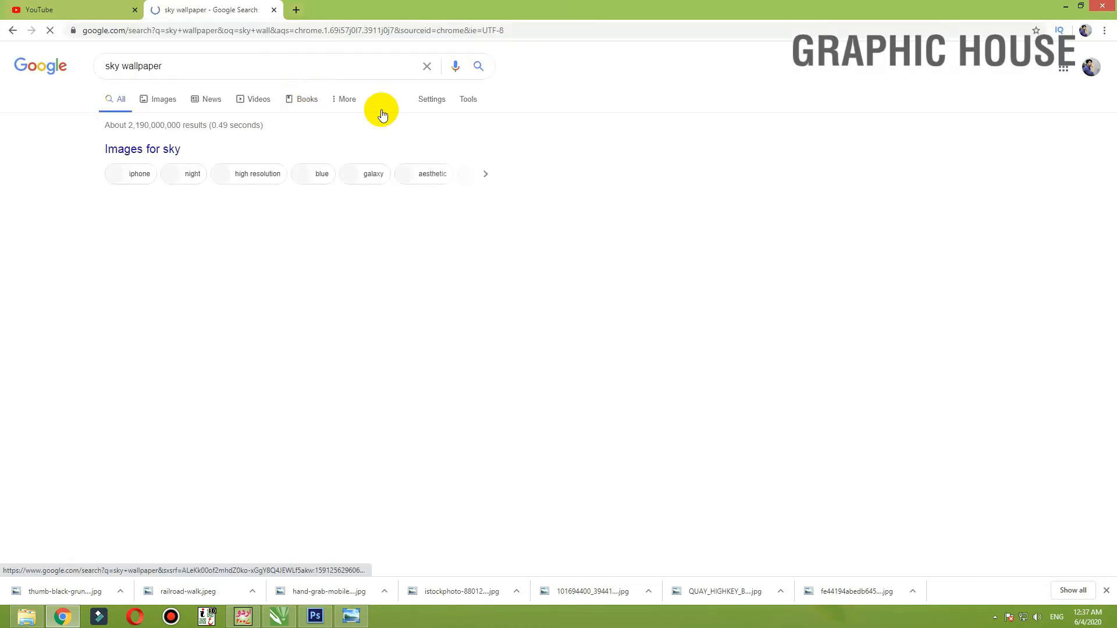
left_click(170, 103)
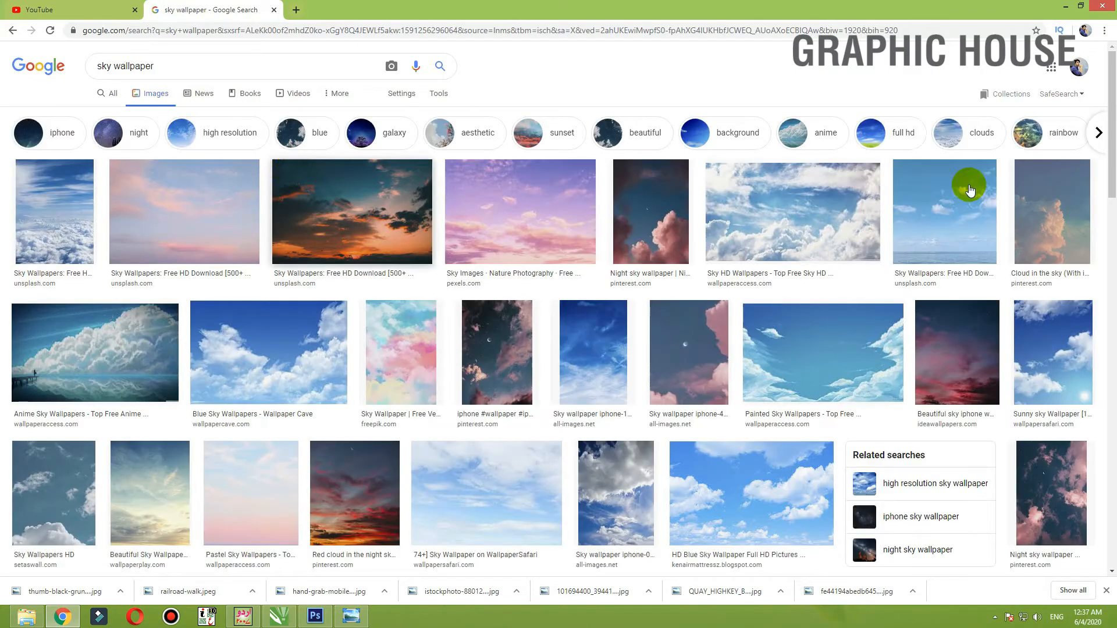
Step: Browse the sky results and copy the portrait iPhone wallpaper with grey clouds above a blue sky
scroll(762, 191, "down", 1)
scroll(762, 190, "down", 6)
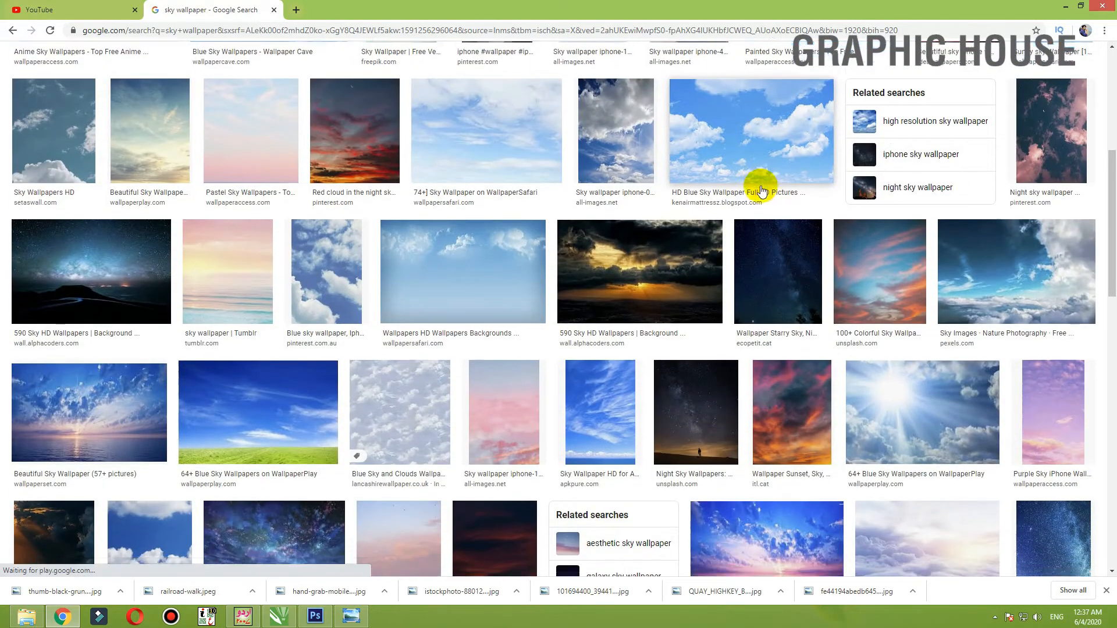
scroll(762, 190, "down", 4)
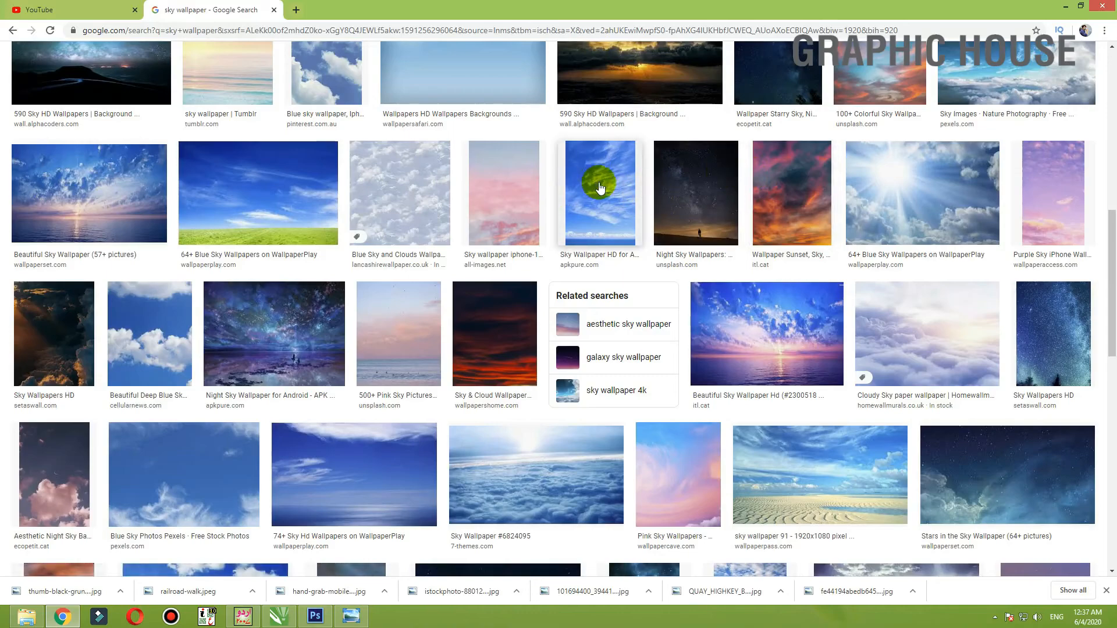
scroll(611, 249, "up", 6)
left_click(624, 261)
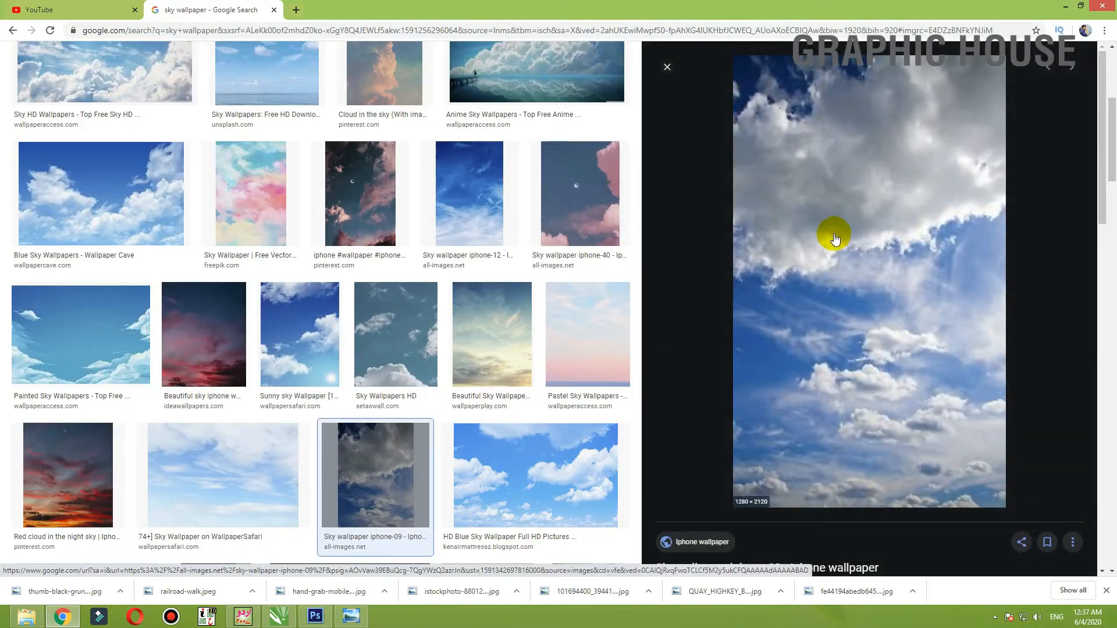
right_click(839, 223)
left_click(864, 342)
Step: Switch back to Photoshop and paste the copied sky image above Layer 1 in the phone composite
key("alt+Tab")
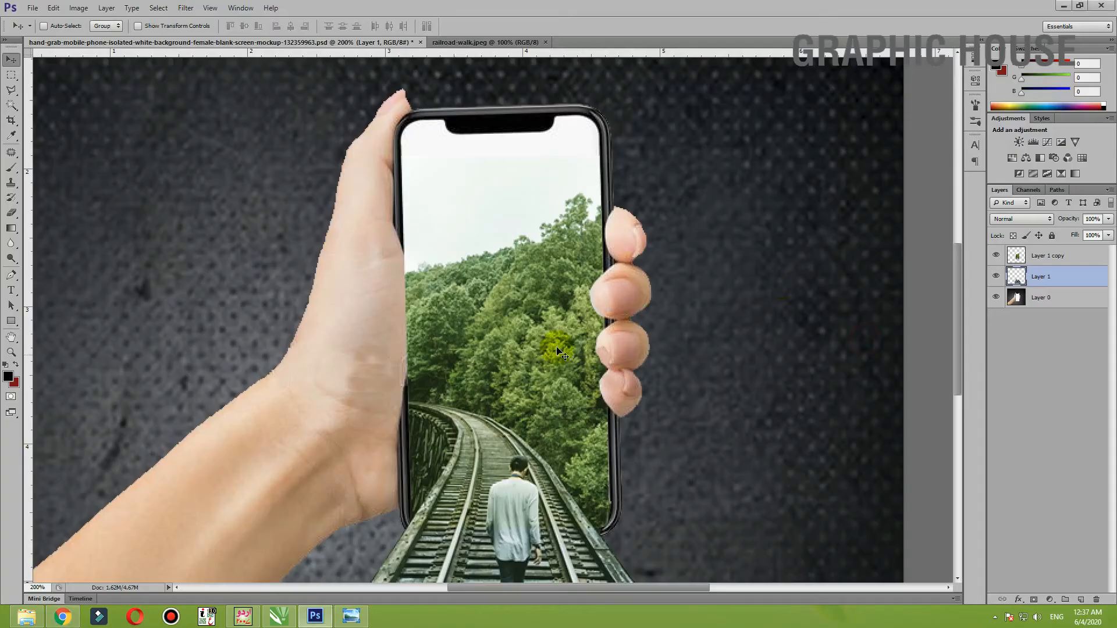
key("ctrl+v")
key("ctrl+minus")
key("ctrl+minus")
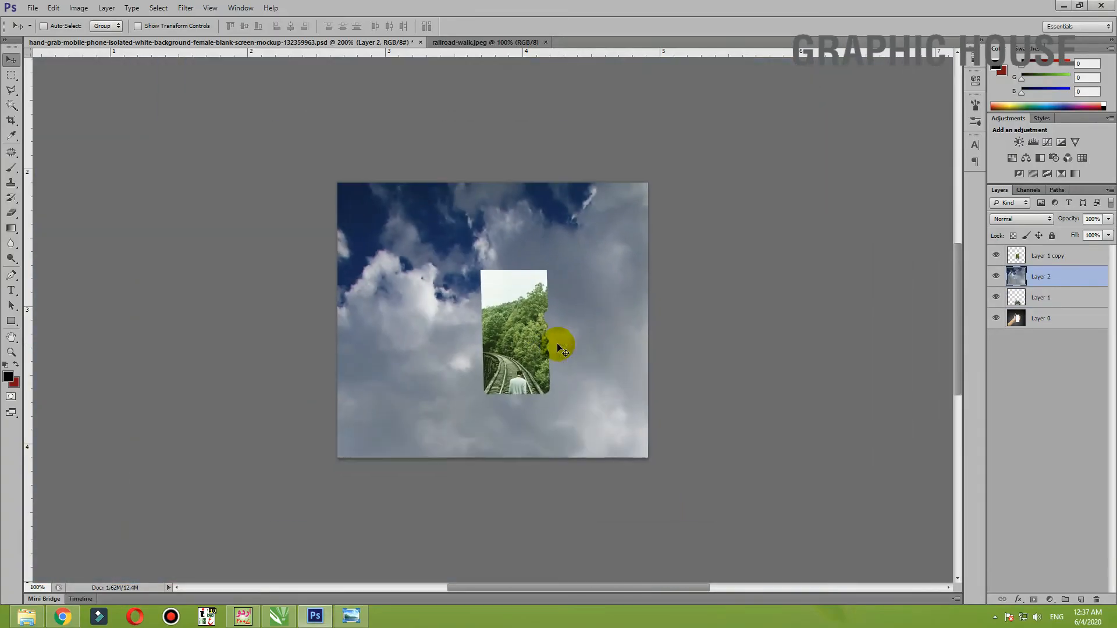
Step: Scale the pasted sky down to roughly the phone's width and place it over the upper part of the phone
key("ctrl+t")
left_click_drag(833, 183, 451, 544)
left_click_drag(451, 544, 495, 452)
left_click_drag(473, 499, 535, 294)
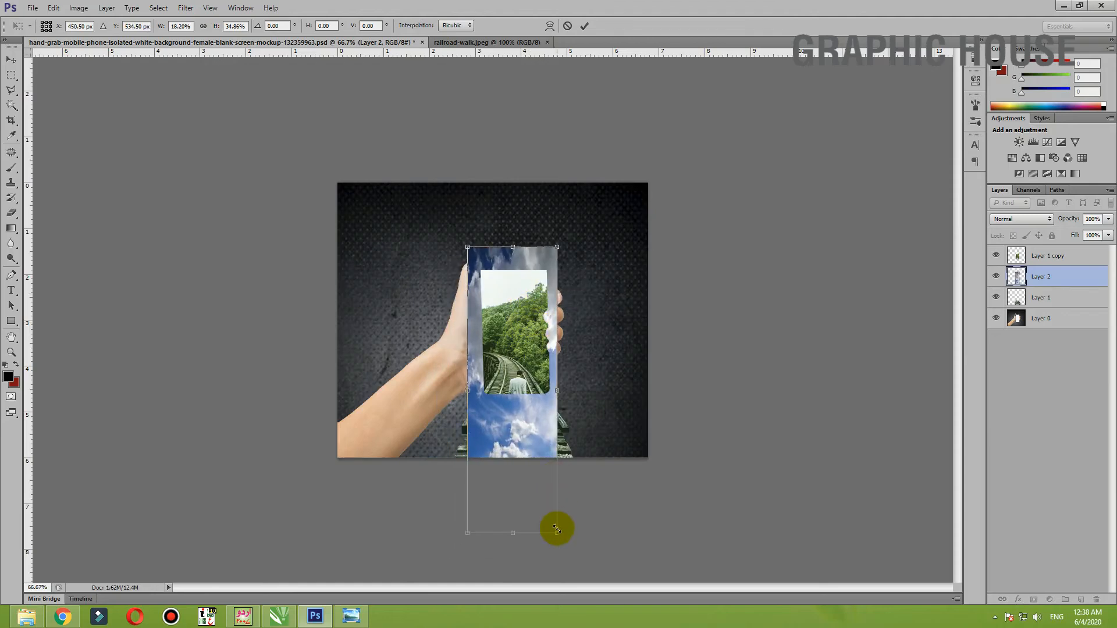
left_click_drag(558, 533, 527, 347)
left_click_drag(507, 260, 523, 229)
key("ctrl+plus")
key("Return")
Step: Move Layer 2 above Layer 1 copy, shift the sky up and enlarge it to span the phone's full width
left_click_drag(1016, 276, 1018, 252)
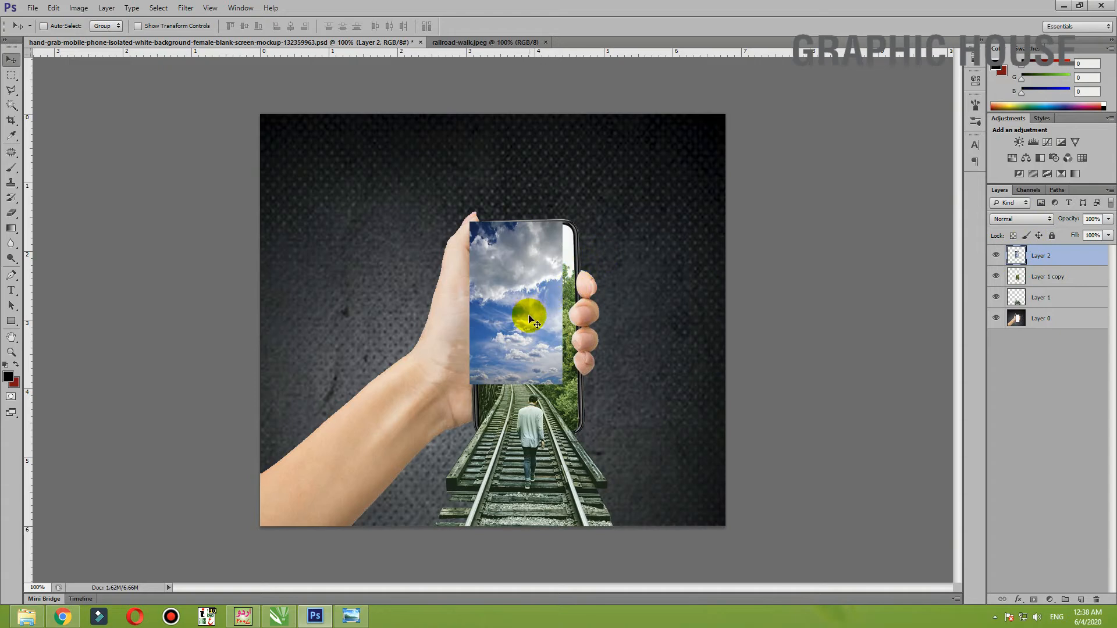
left_click_drag(527, 291, 531, 248)
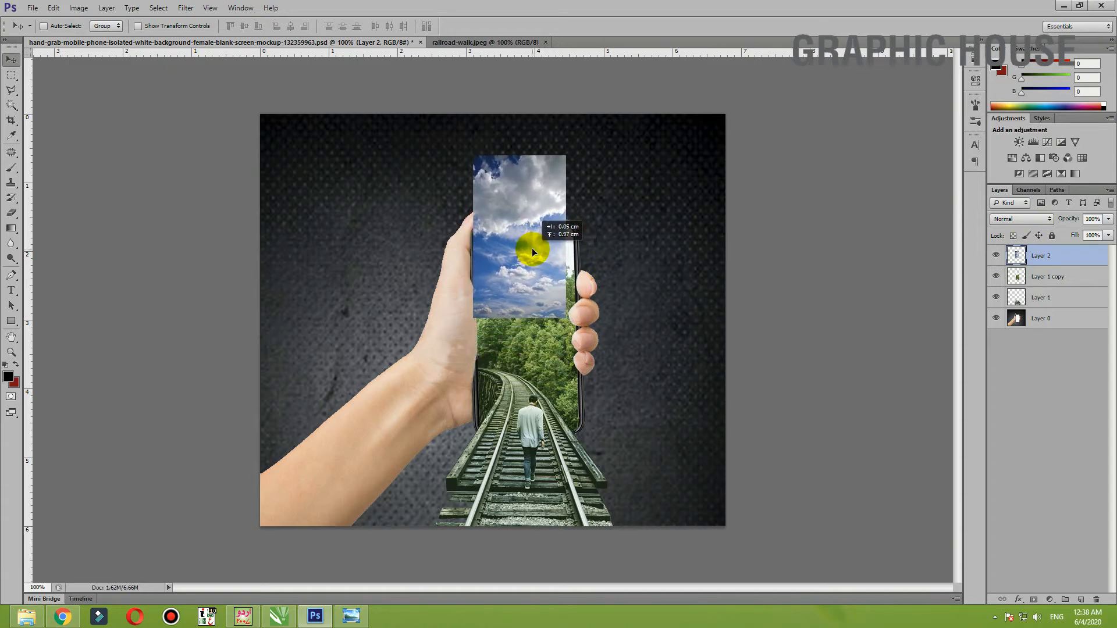
key("ctrl+t")
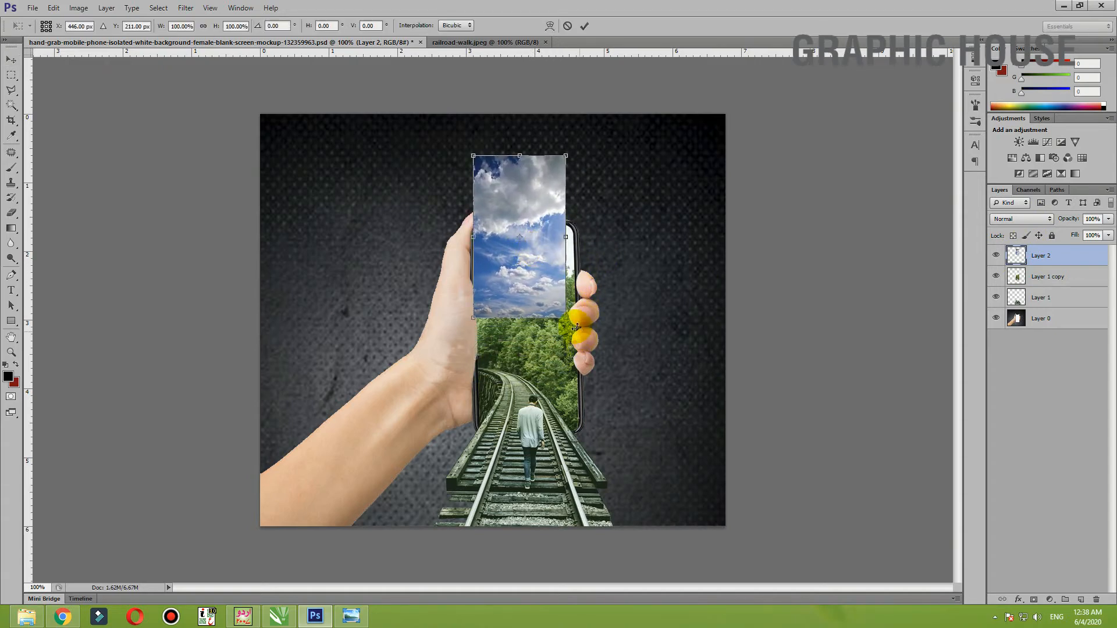
left_click_drag(565, 318, 613, 325)
key("Return")
Step: With Layer 2 at 69% fill, lasso and delete the sky strip covering the phone's edge beside the thumb
key("ctrl+plus")
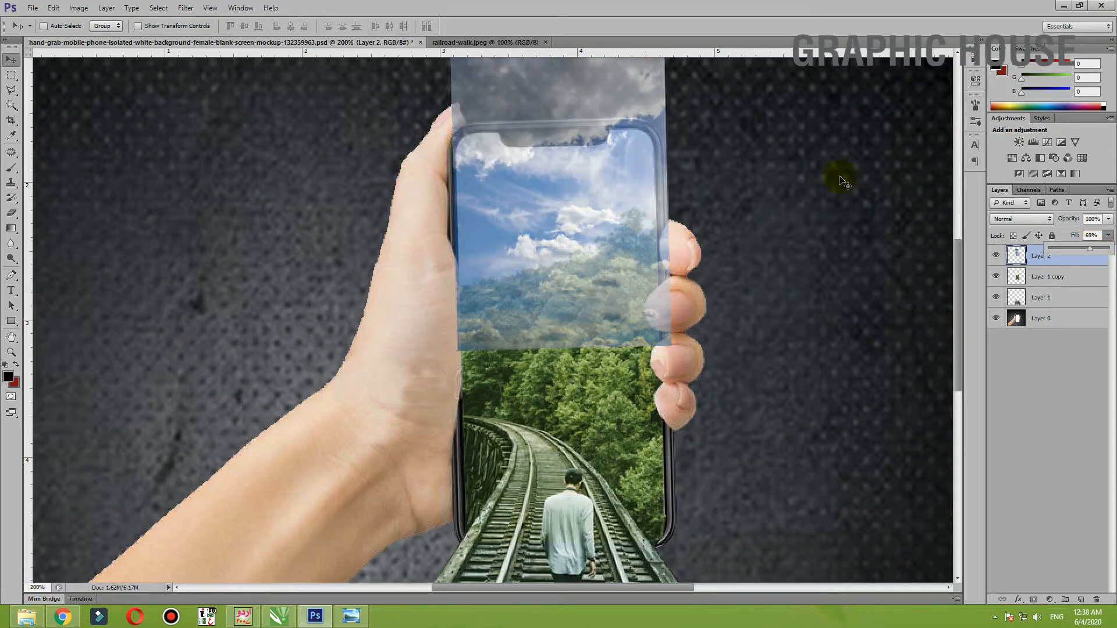
left_click_drag(605, 237, 606, 225)
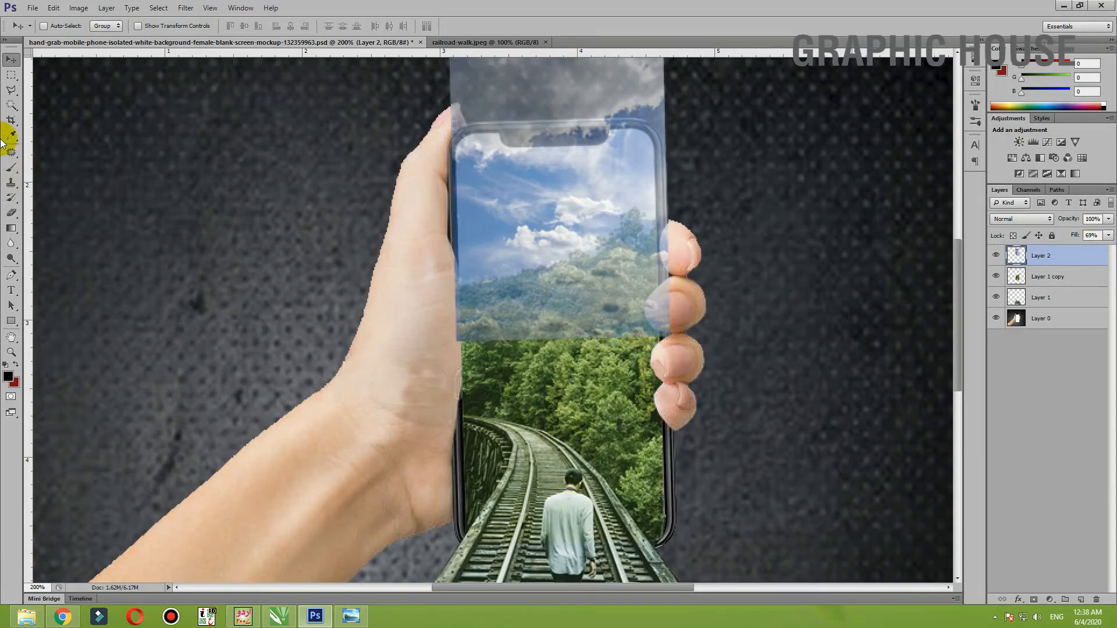
left_click(11, 90)
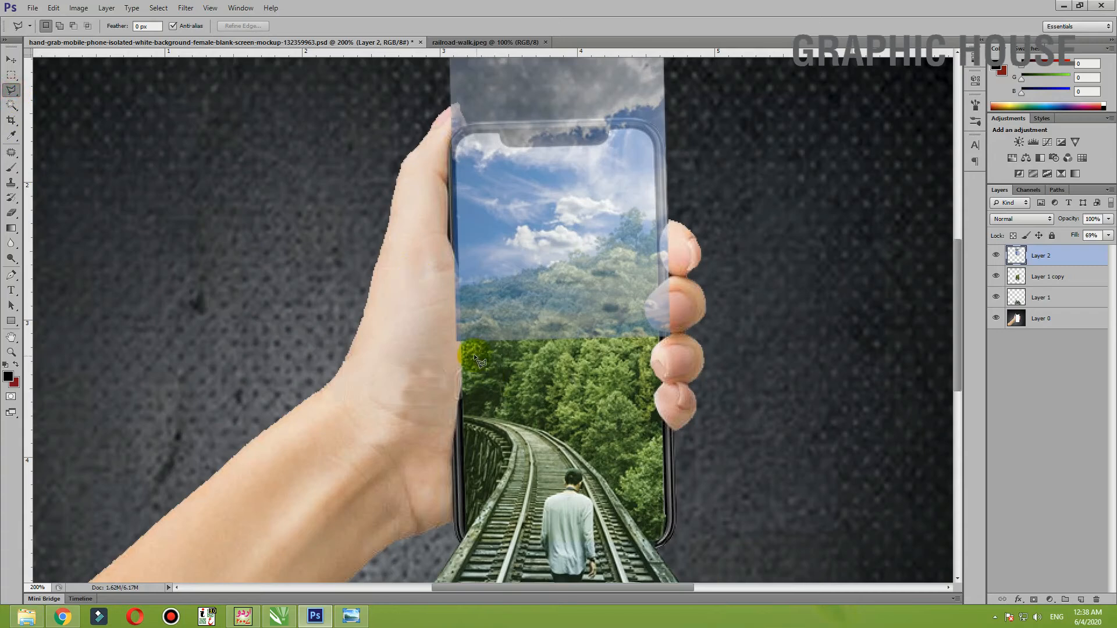
left_click(464, 414)
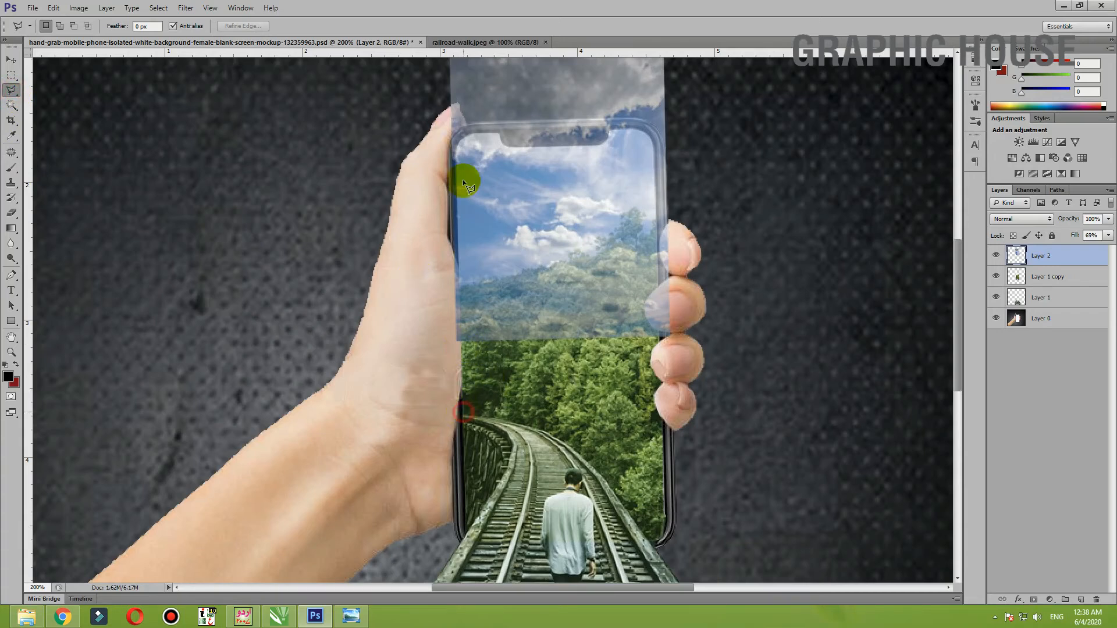
left_click(456, 150)
left_click(393, 145)
left_click(371, 245)
double_click(369, 294)
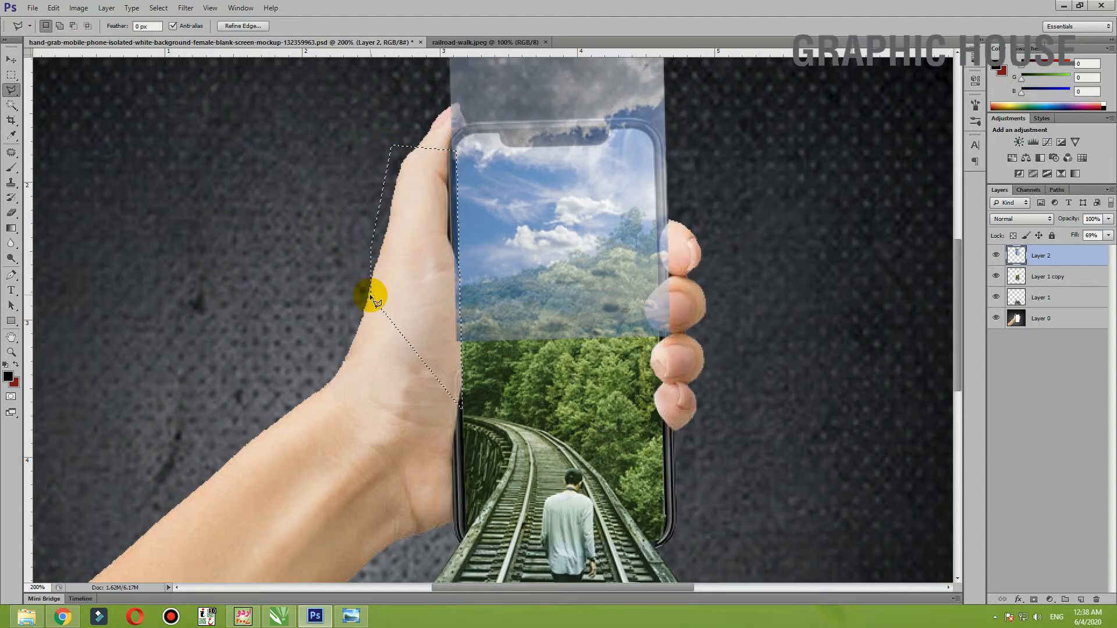
key("ctrl+d")
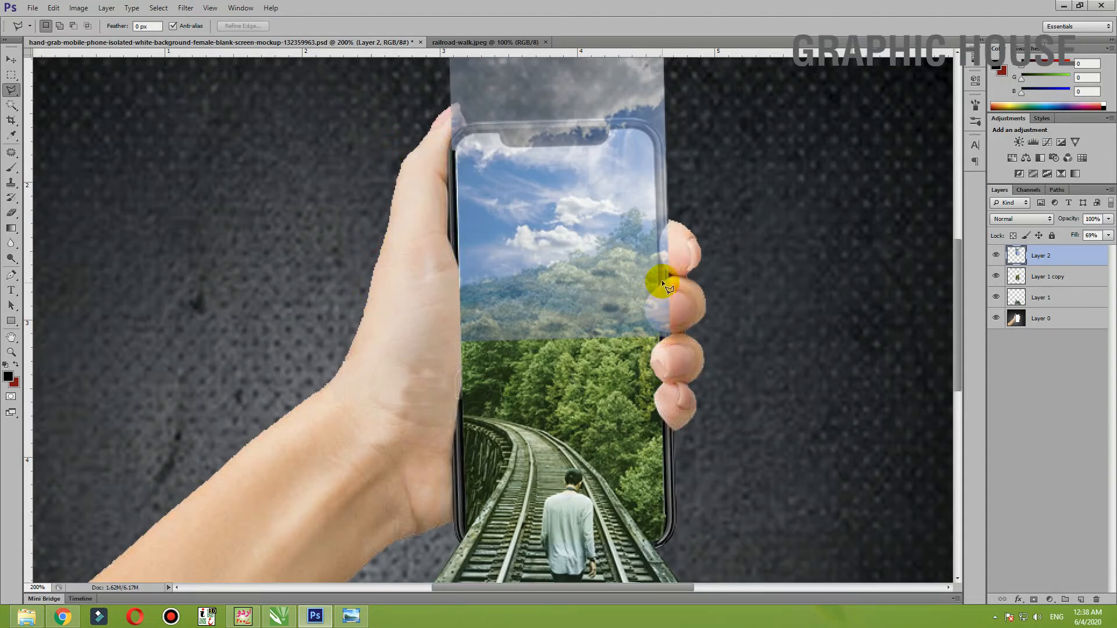
Step: Lasso and delete the sky over the trees and fingers below the sloping treeline, and adjust the sky's position slightly
left_click(675, 224)
left_click(379, 335)
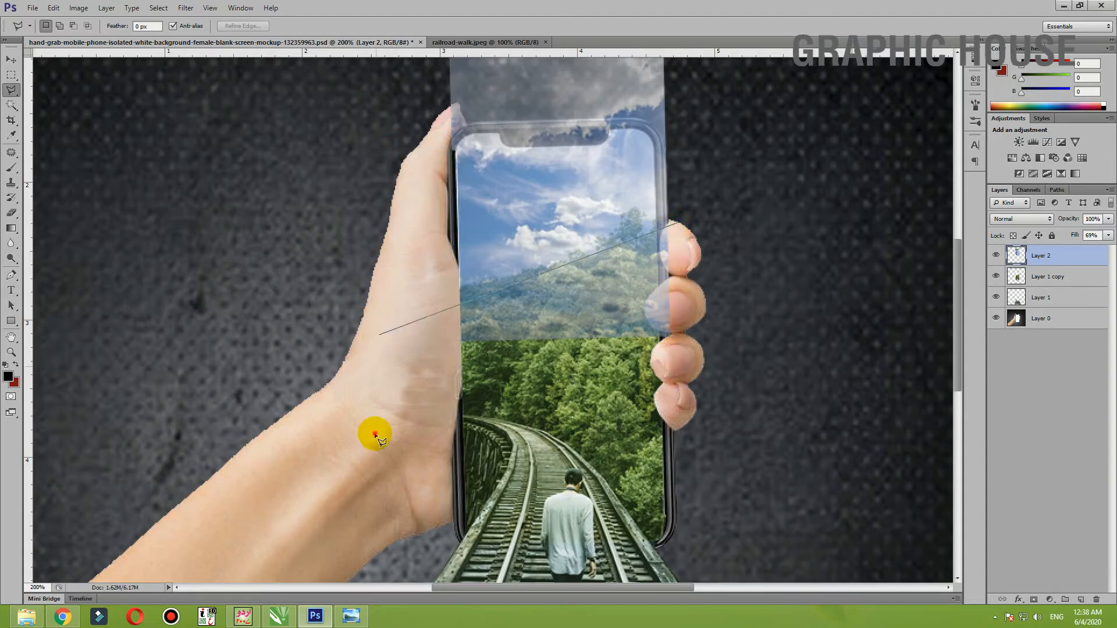
left_click(382, 437)
left_click(701, 449)
double_click(711, 291)
left_click(675, 237)
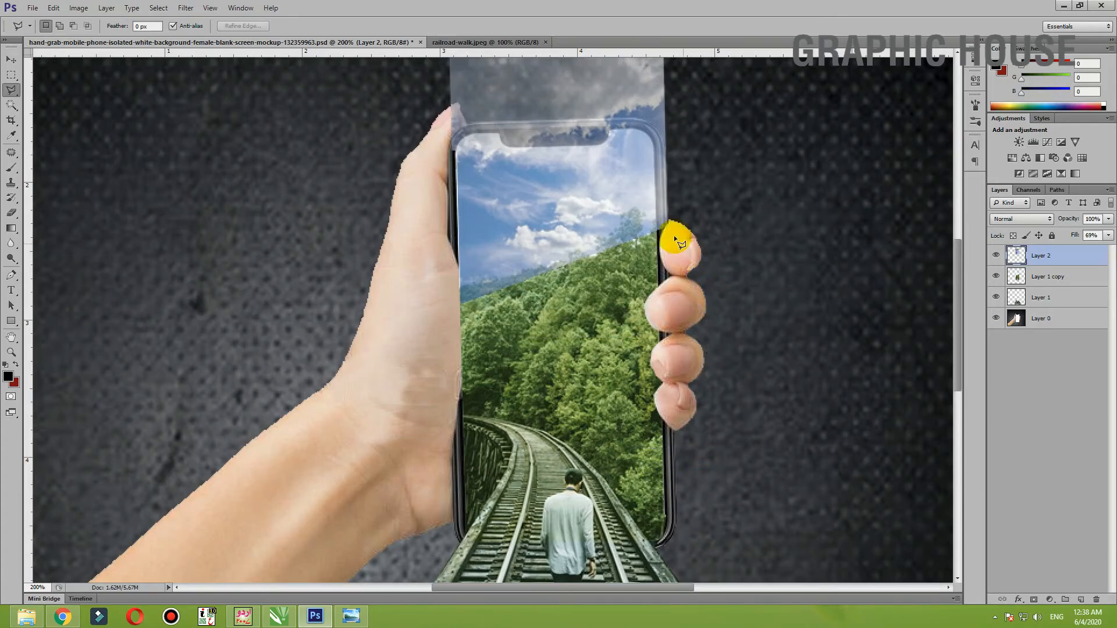
left_click(12, 59)
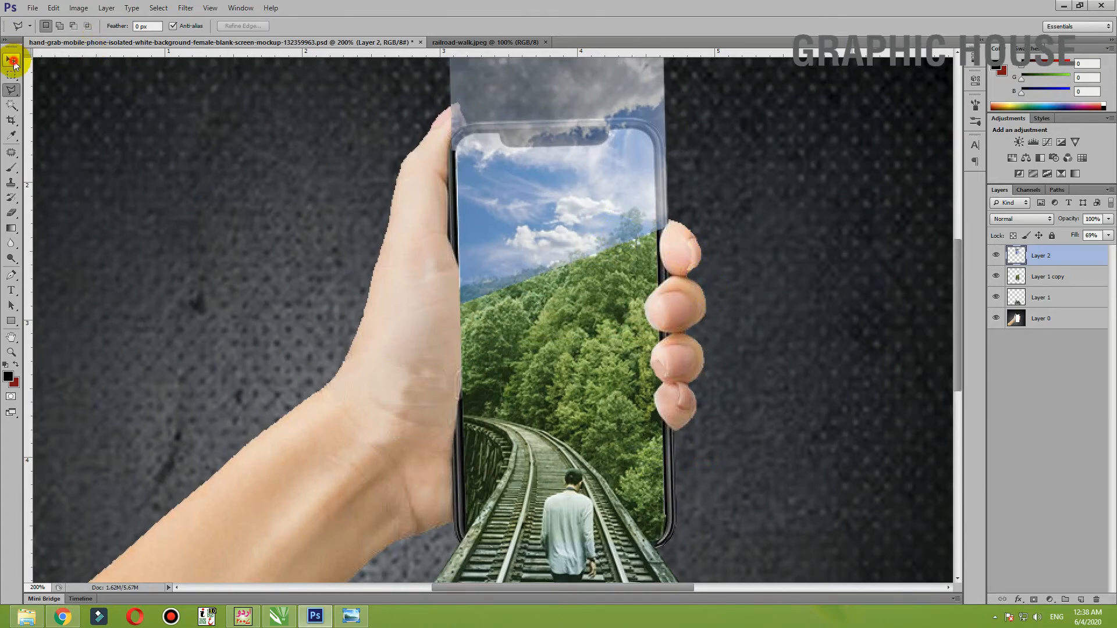
left_click_drag(482, 218, 482, 221)
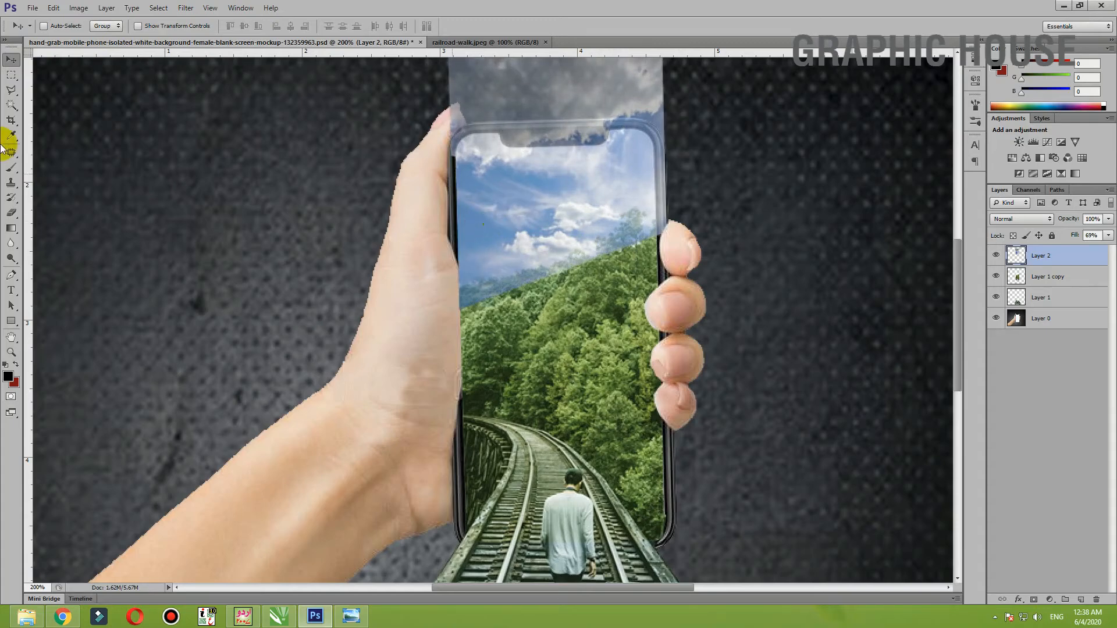
Step: Lasso the sky outside the screen along the notch, far side and above the phone, and delete it from Layer 2
left_click(11, 90)
left_click(535, 105, "ctrl")
left_click(536, 106, "ctrl")
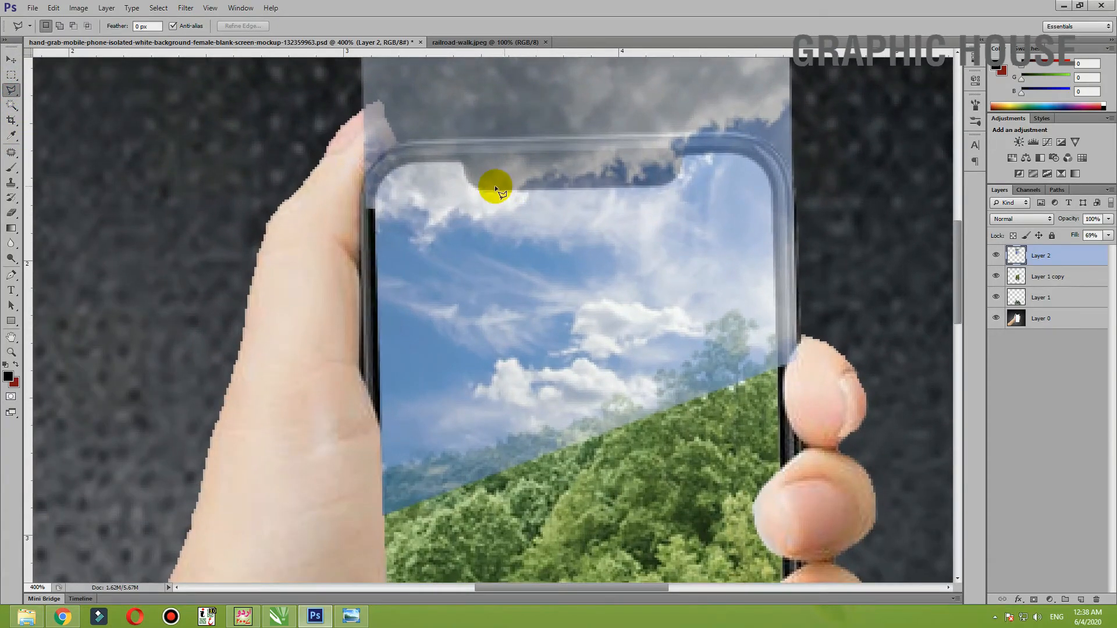
left_click(480, 189)
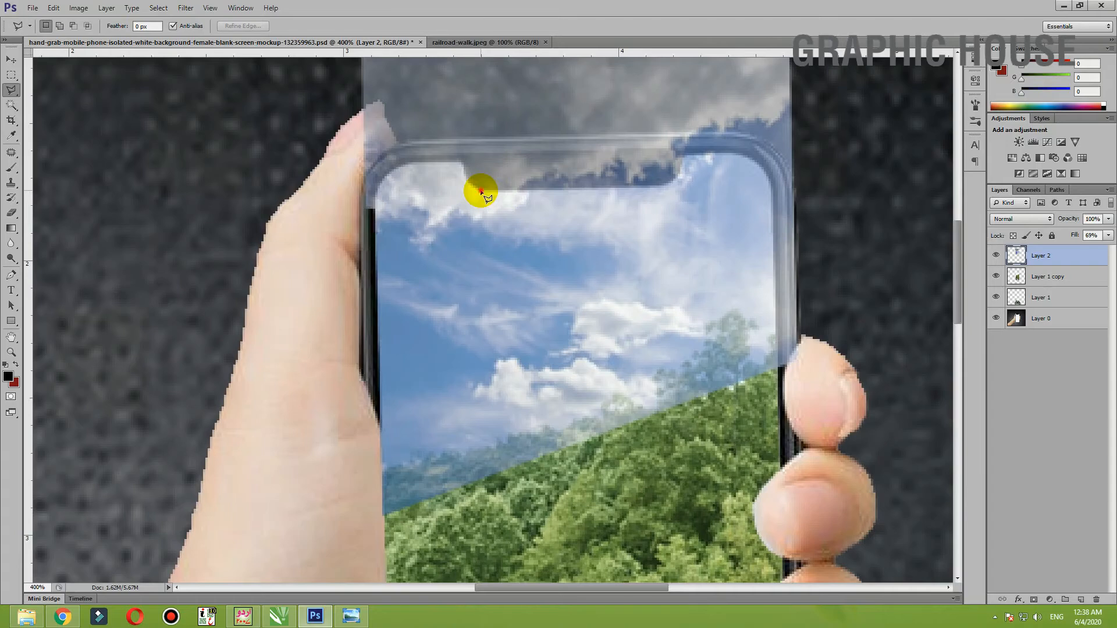
left_click(661, 189)
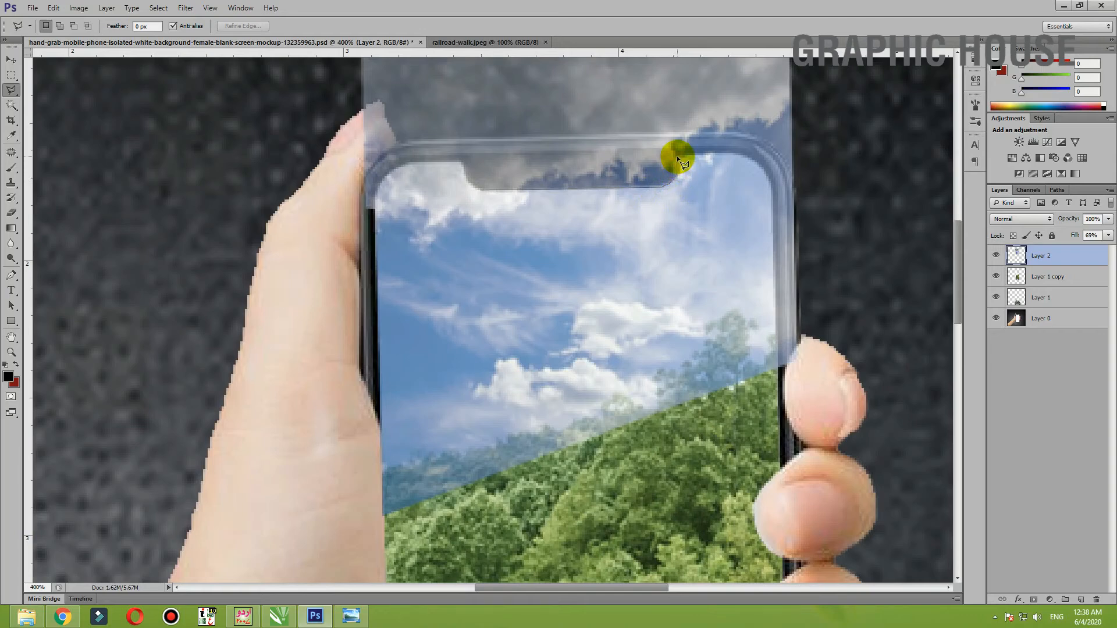
left_click(745, 158)
left_click(766, 174)
left_click(770, 184)
left_click(875, 372, "ctrl+alt")
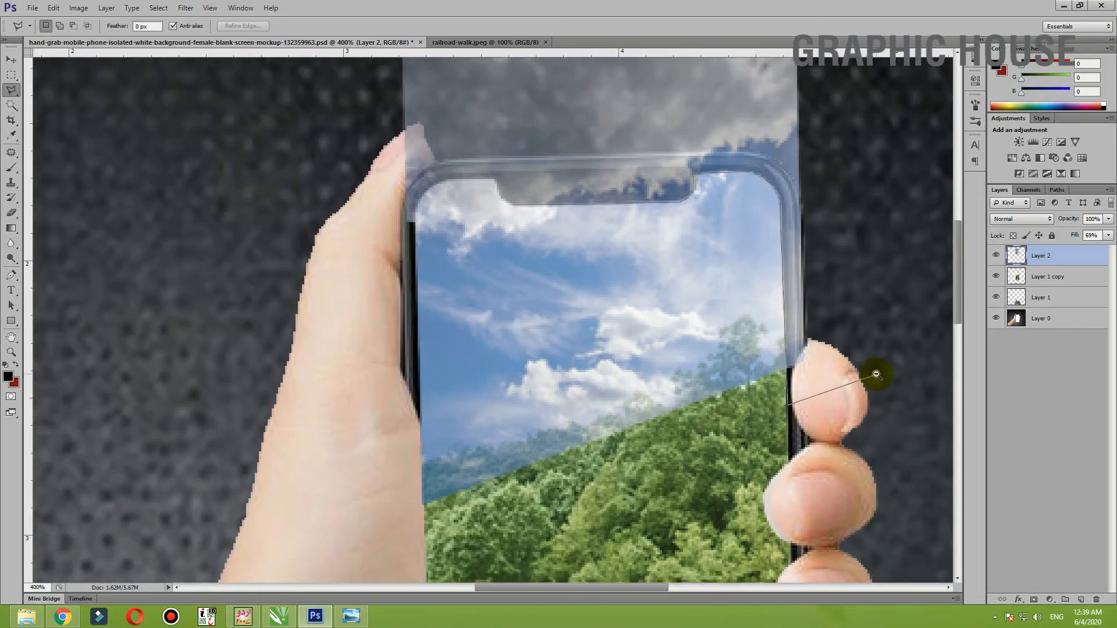
left_click(877, 374, "ctrl+alt")
left_click(885, 354)
left_click(885, 166)
left_click(877, 65)
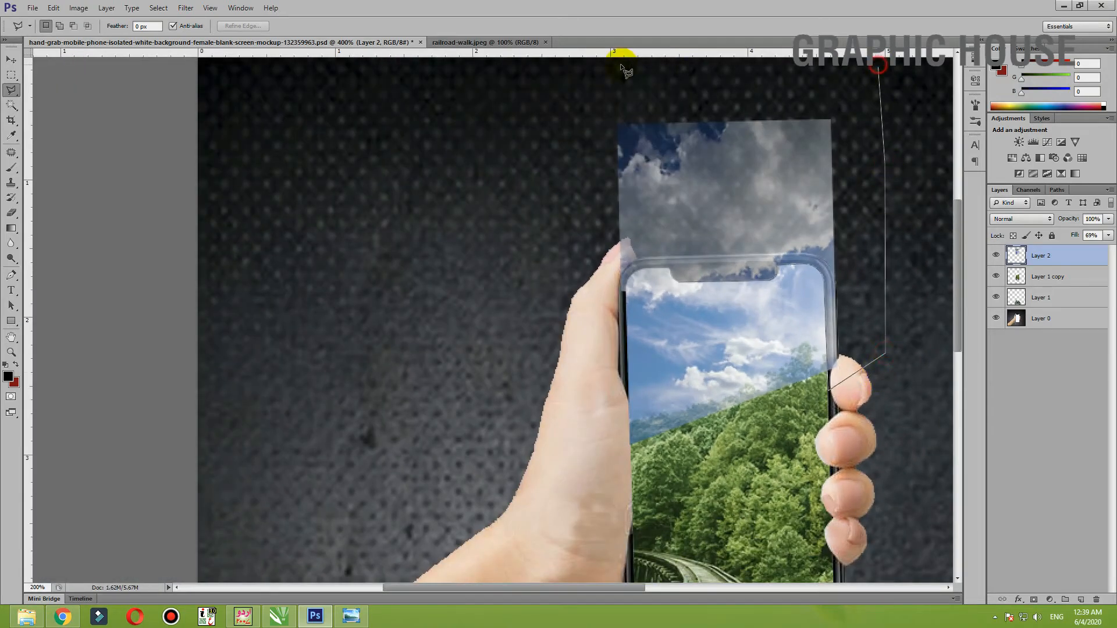
left_click(621, 65)
left_click(562, 138)
left_click(583, 211)
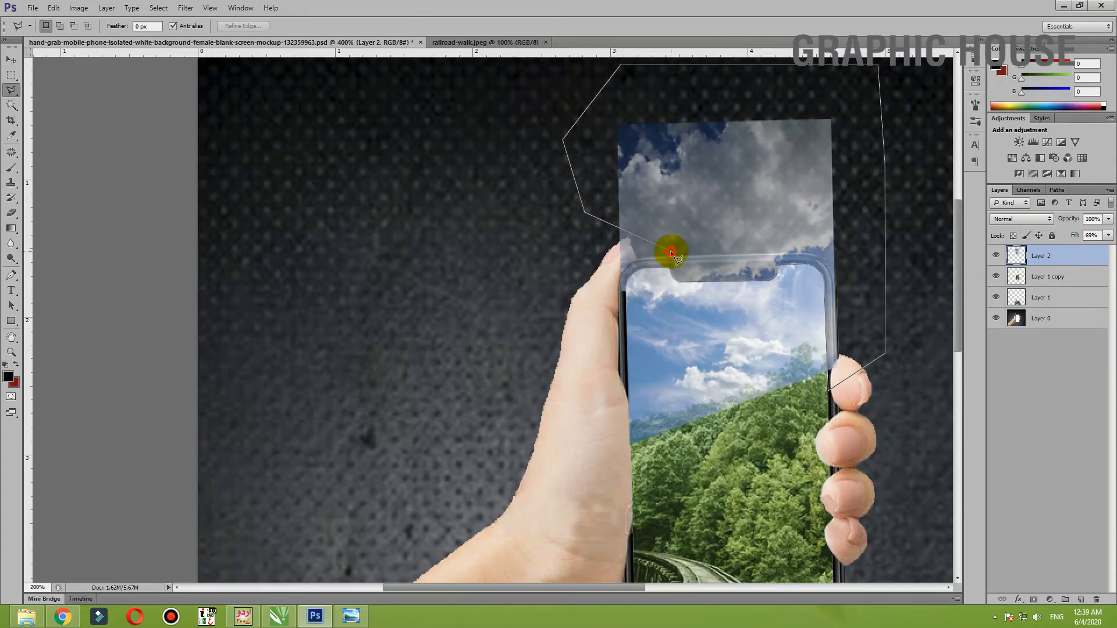
left_click(671, 251)
key("Delete")
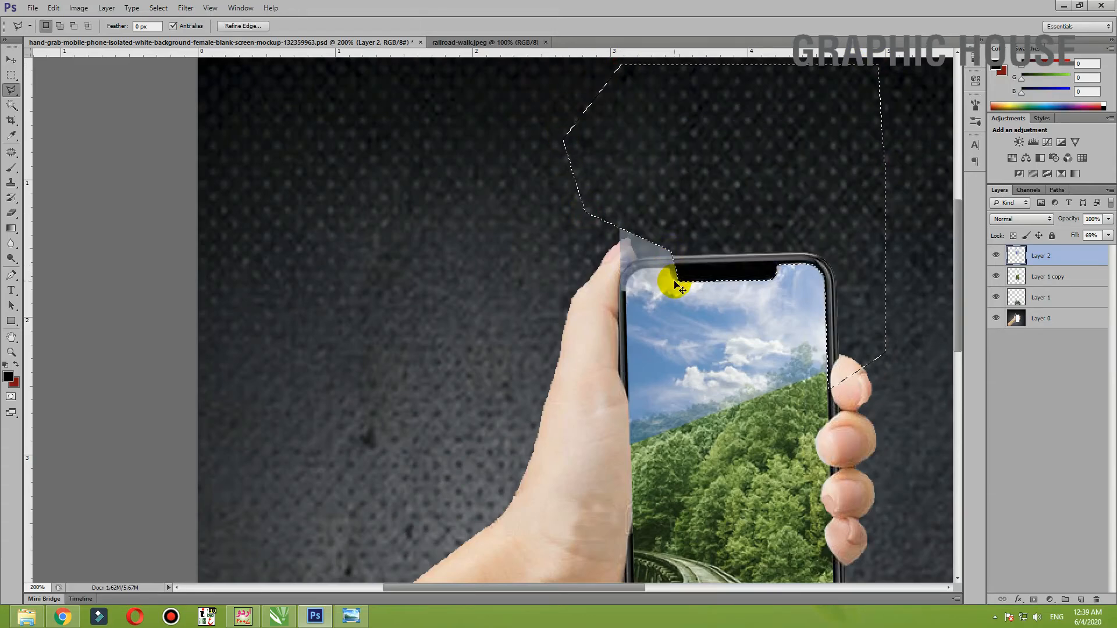
key("ctrl+d")
Step: Lasso and delete the leftover sky over the thumb tip and the phone's upper corner, and clear the selection
scroll(675, 281, "up", 2)
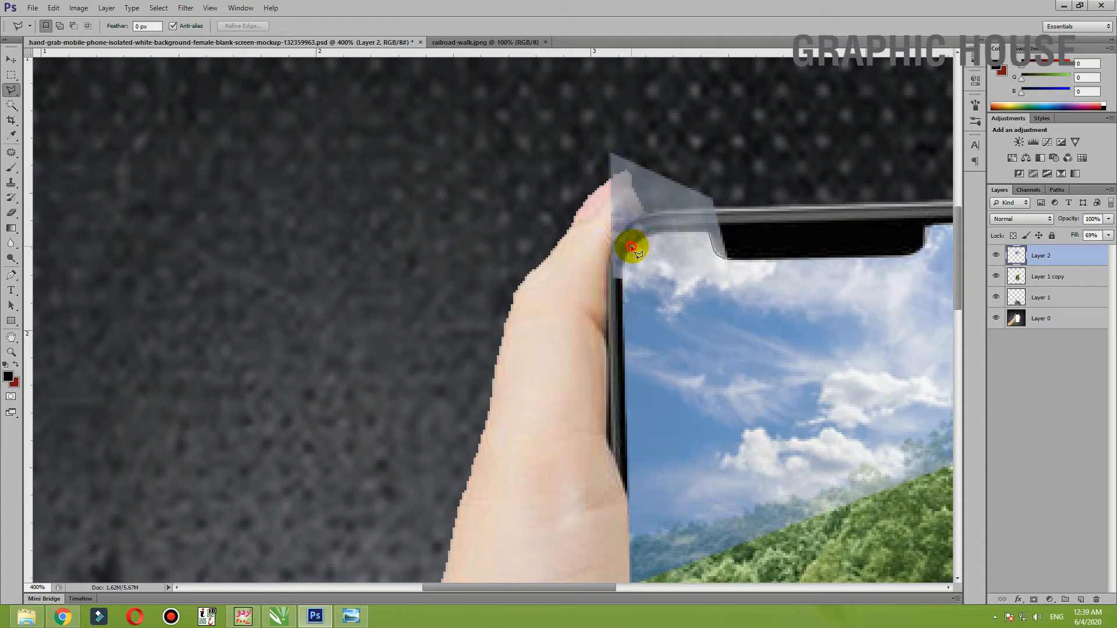
left_click(623, 269)
scroll(622, 291, "down", 3)
left_click(630, 480)
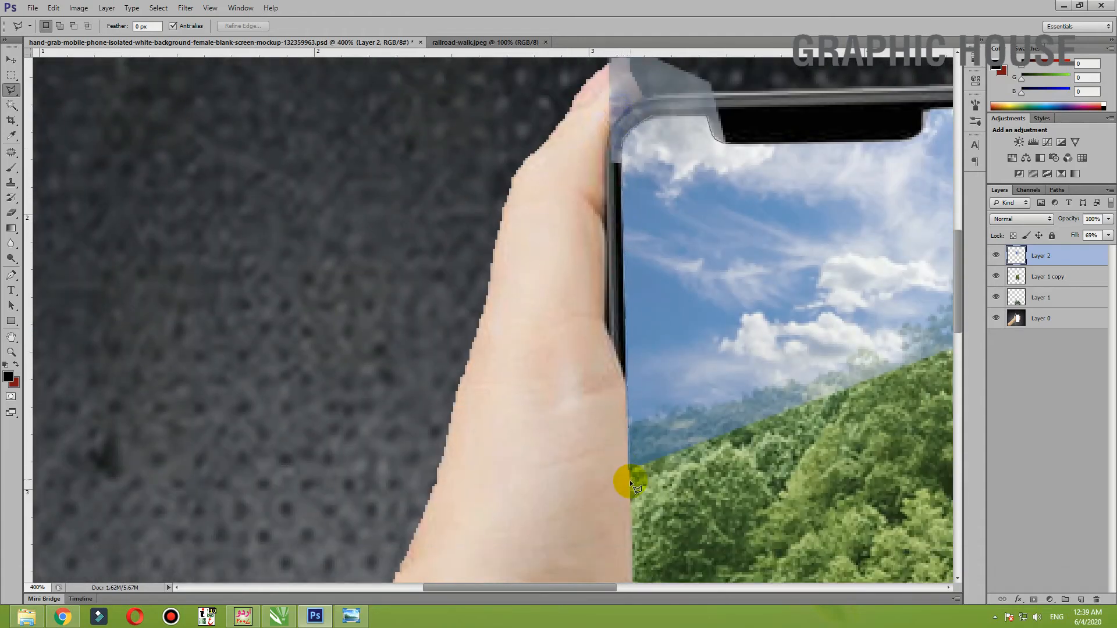
left_click(444, 480)
left_click_drag(344, 310, 317, 492)
left_click(313, 321)
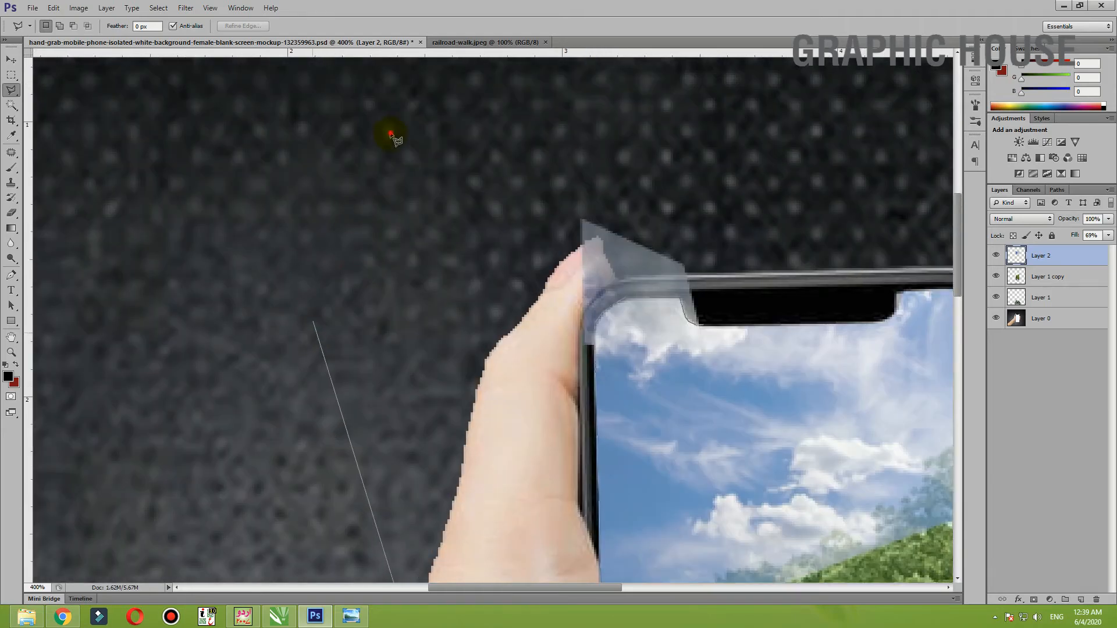
left_click(406, 123)
double_click(699, 100)
key("Delete")
key("ctrl+d")
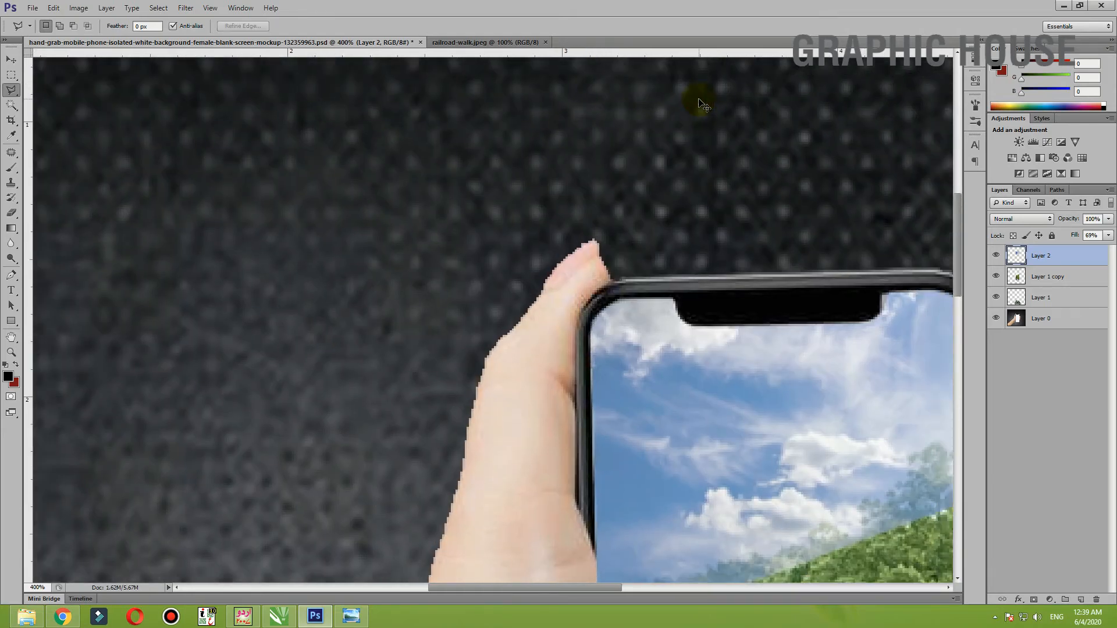
Step: Set Layer 2's fill to 100% and move Layer 1 copy above Layer 2
key("ctrl+minus")
key("ctrl+minus")
key("ctrl+minus")
key("ctrl+plus")
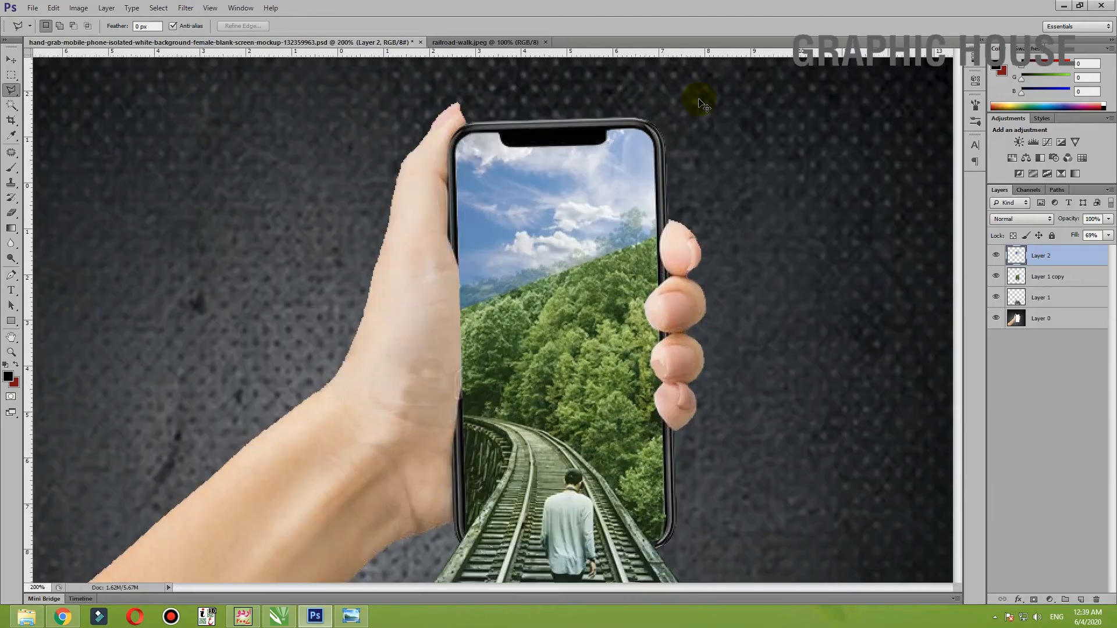
left_click(11, 60)
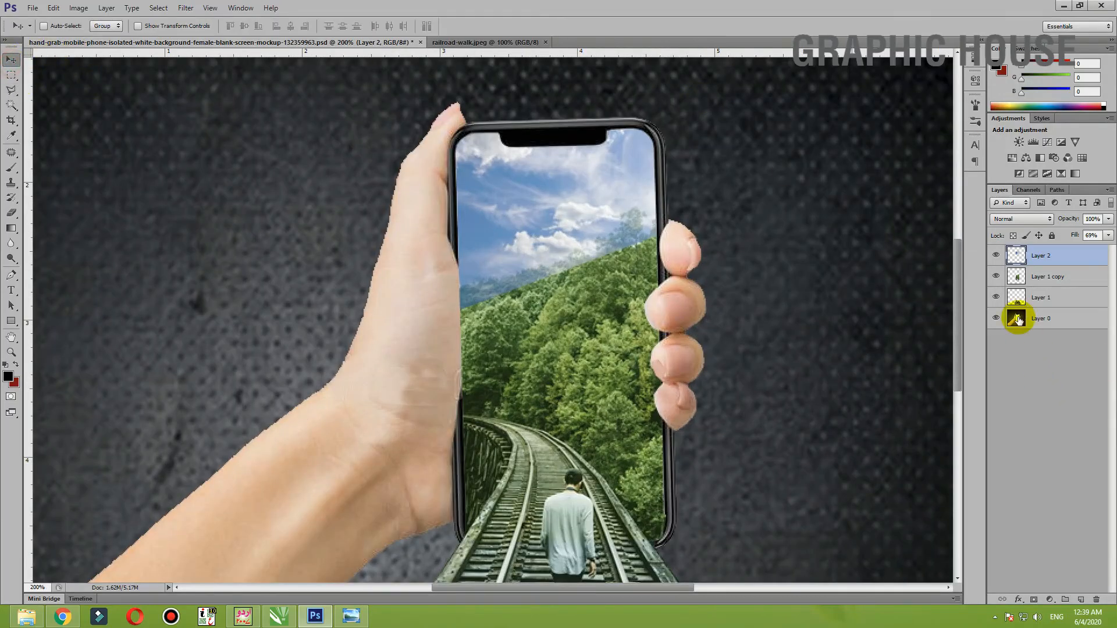
left_click(1109, 235)
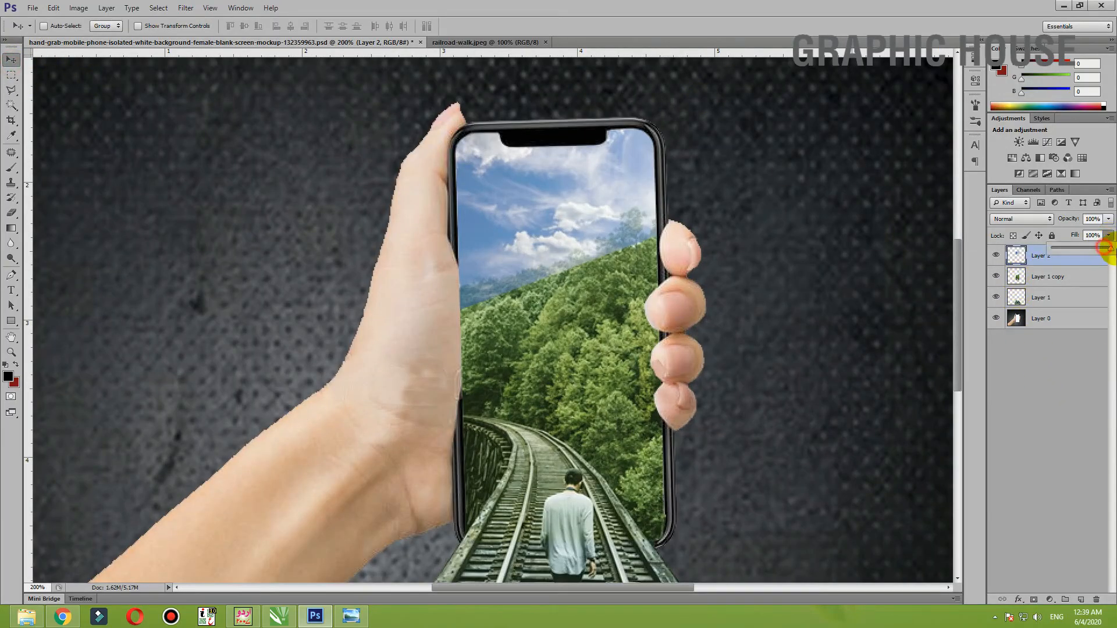
left_click_drag(1093, 248, 1112, 248)
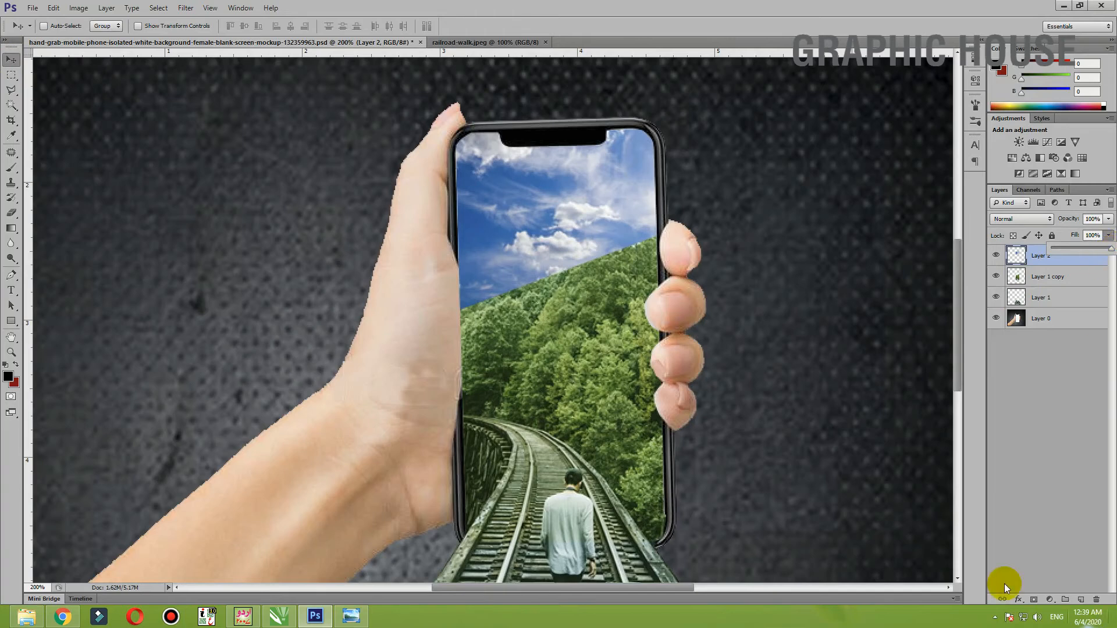
left_click_drag(1017, 275, 1017, 253)
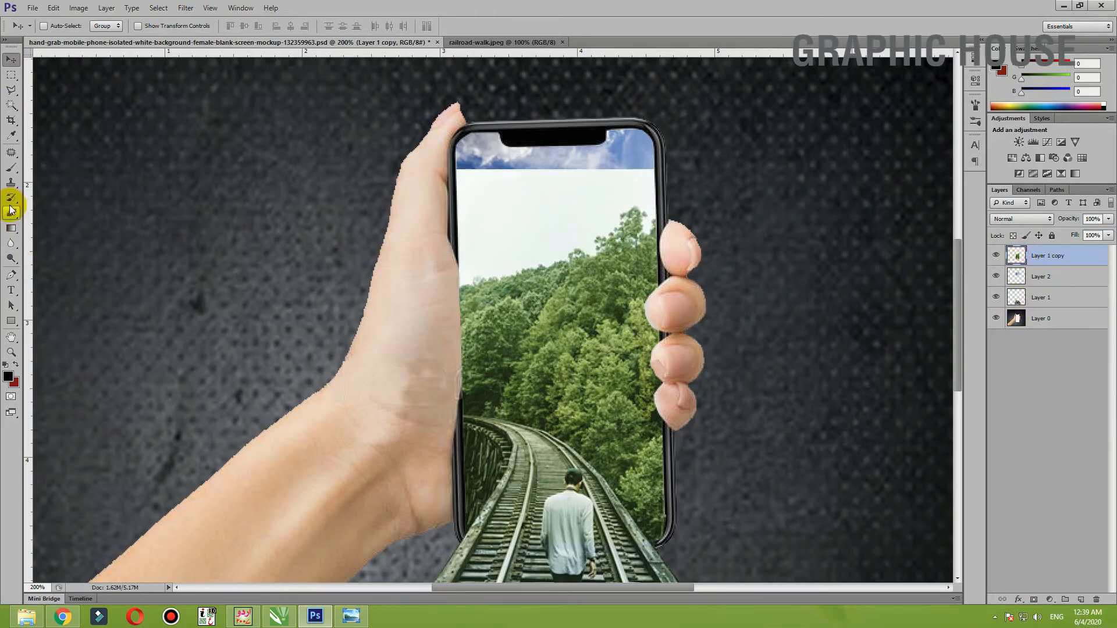
Step: Select the white sky above the trees on Layer 1 copy with the Magic Wand at tolerance 50 and delete it
left_click(11, 106)
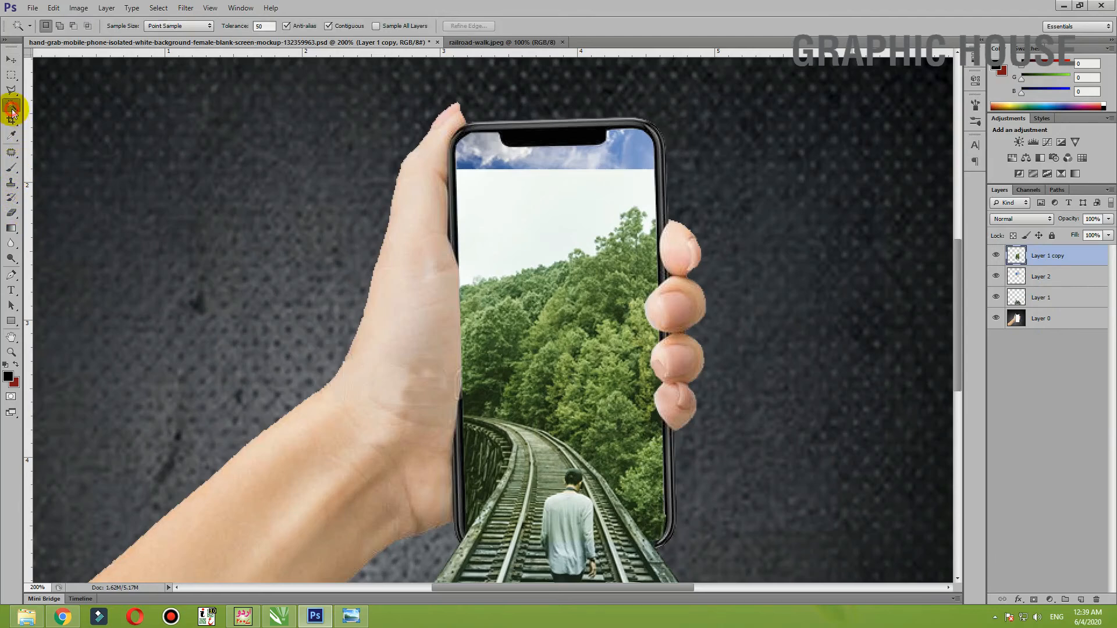
left_click(563, 210)
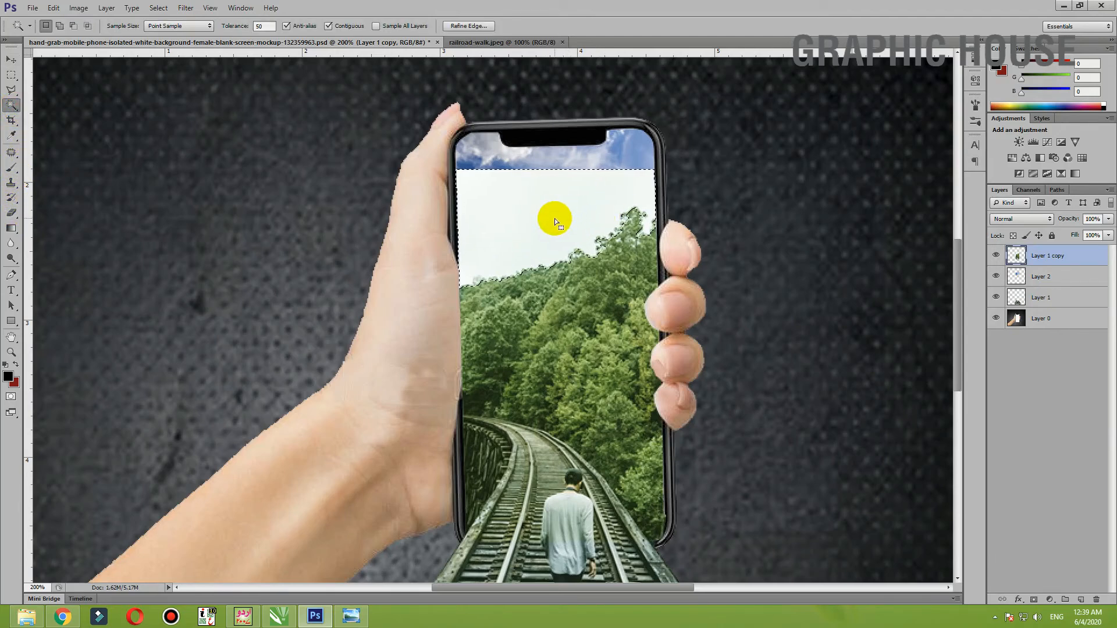
key("Delete")
key("ctrl+d")
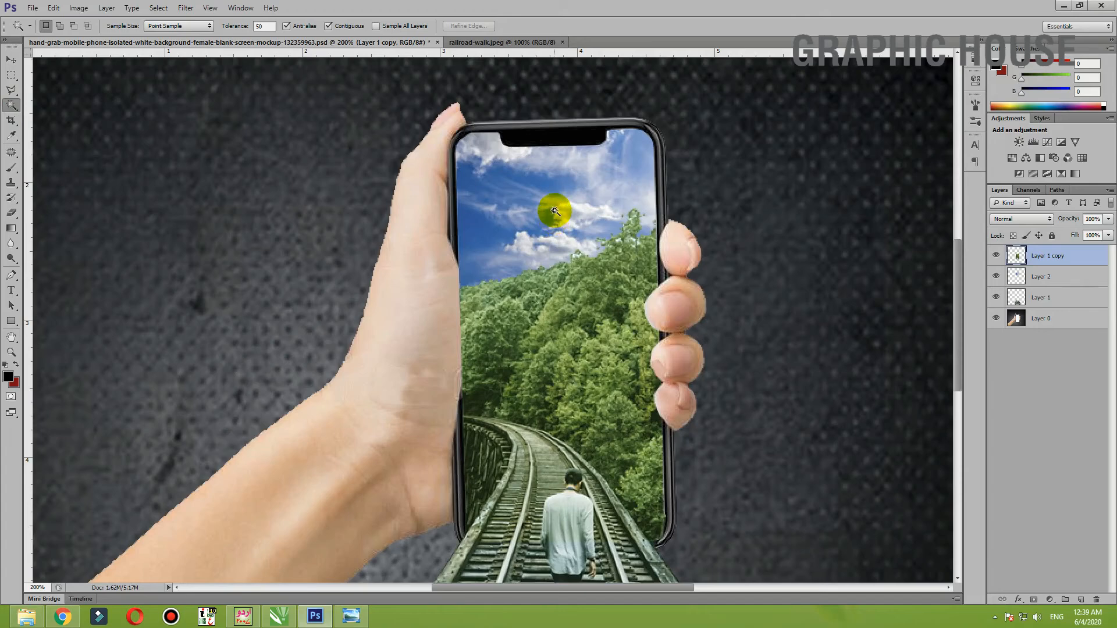
Step: Stretch Layer 2's sky slightly downward behind the trees with Free Transform
left_click(11, 59)
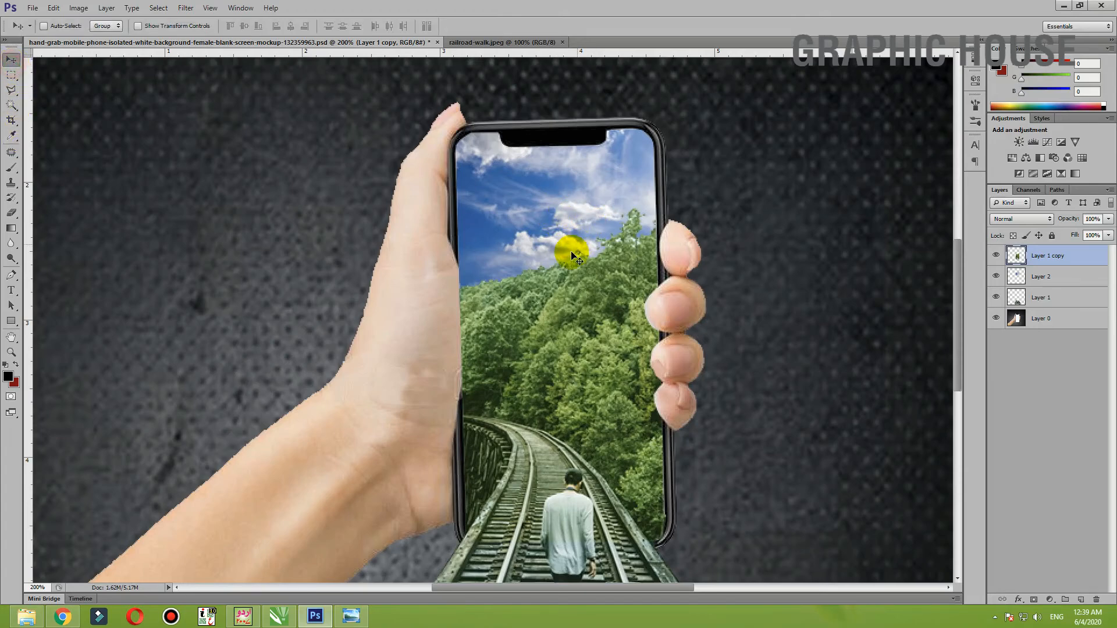
left_click(555, 217, "ctrl")
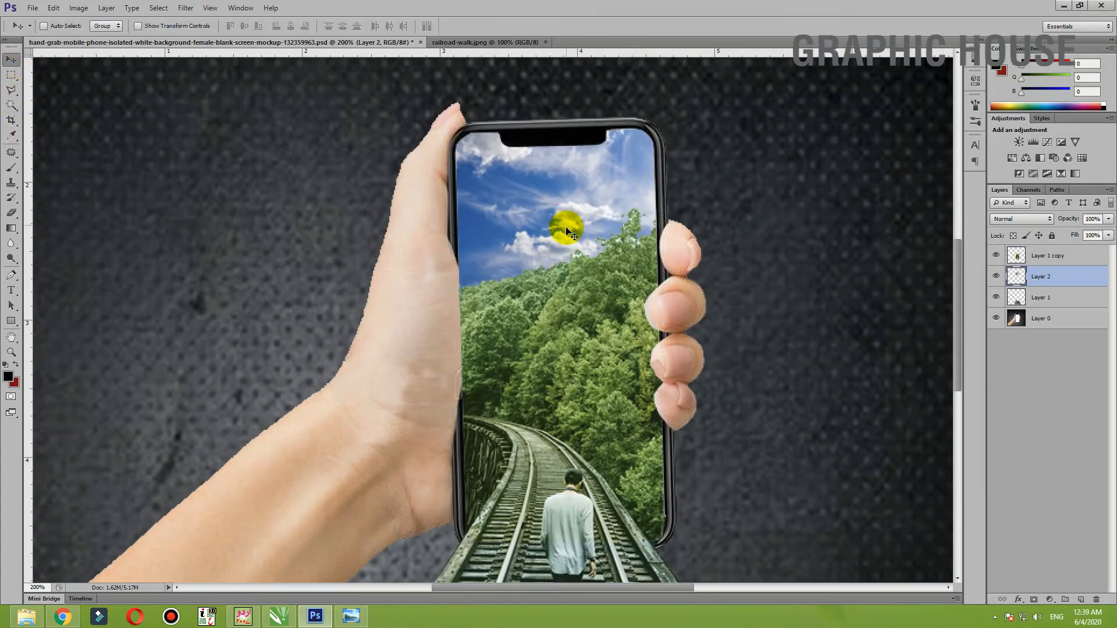
key("ctrl+t")
left_click_drag(566, 311, 569, 319)
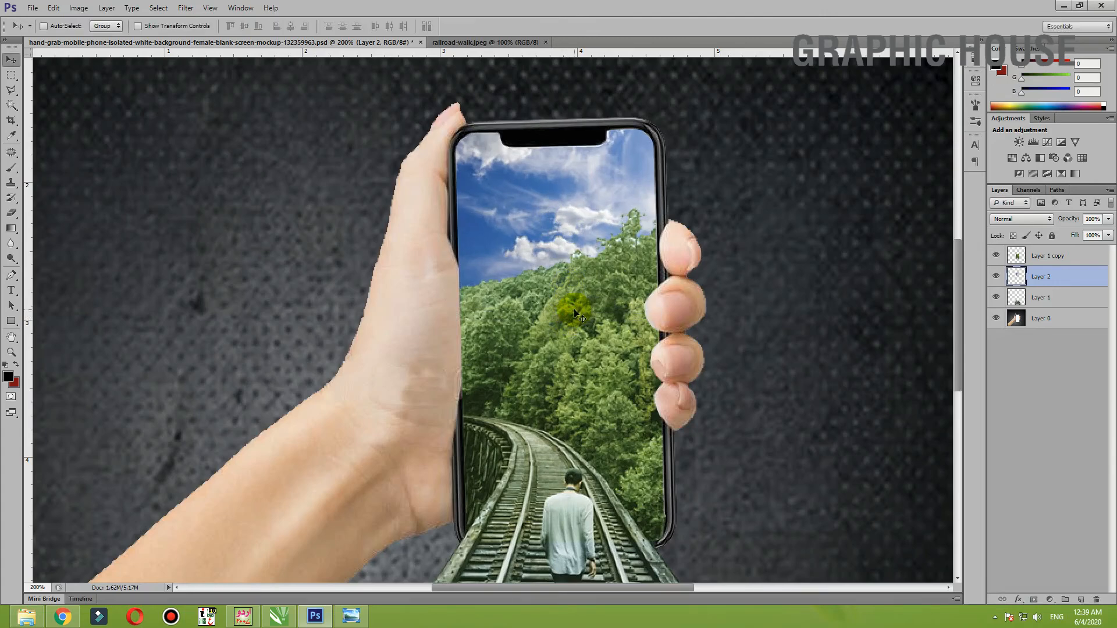
Step: Soften Layer 2's sky along the treeline and beside the thumb with a size 35 Eraser at 50% opacity and flow
left_click(12, 214)
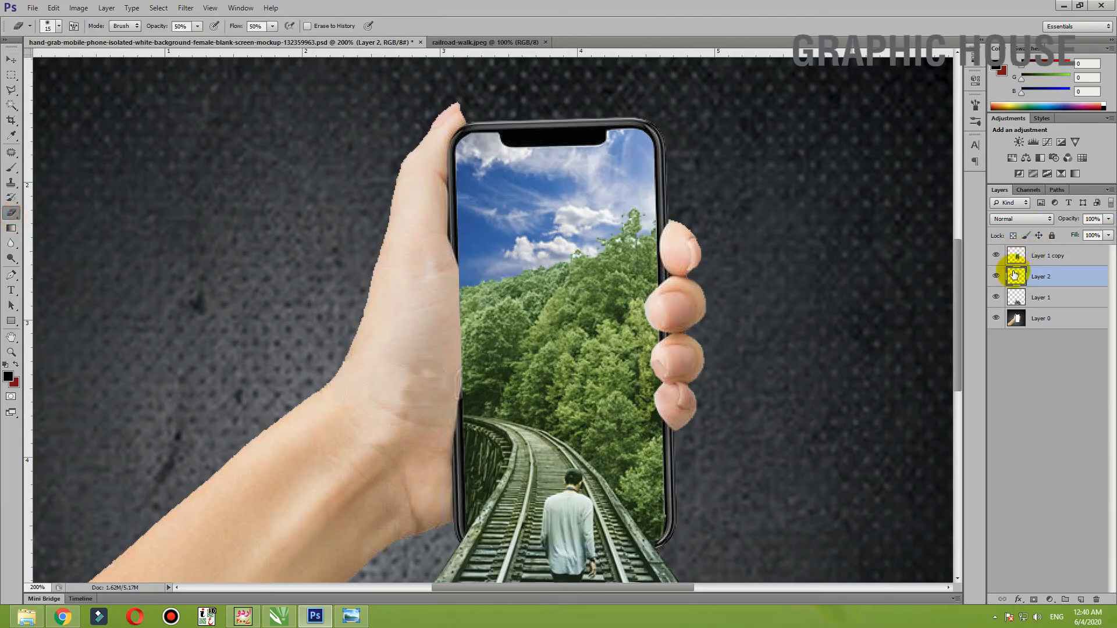
key("bracketright")
key("bracketright")
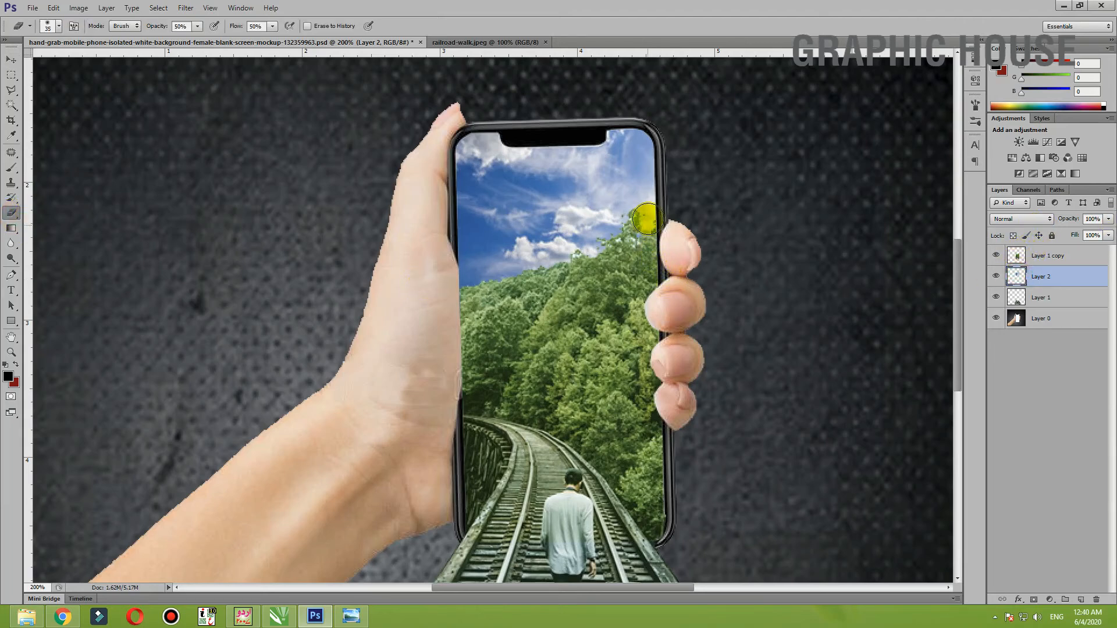
left_click_drag(628, 231, 501, 277)
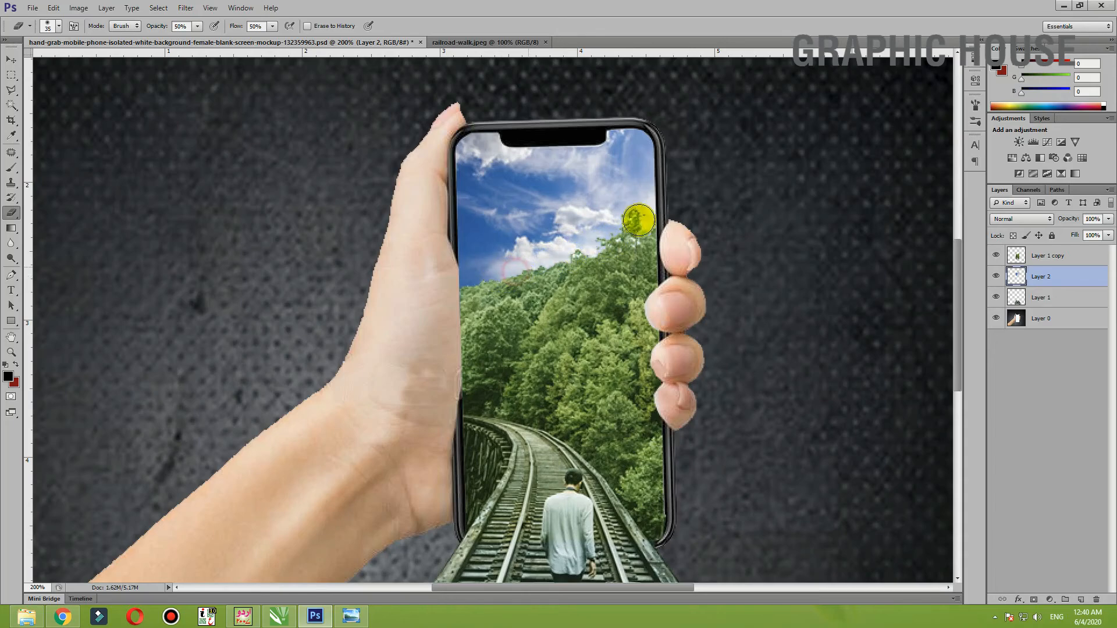
mouse_move(626, 212)
left_mouse_down()
mouse_move(511, 252)
mouse_move(469, 291)
left_mouse_up()
mouse_move(483, 209)
left_mouse_down()
mouse_move(467, 275)
mouse_move(484, 272)
mouse_move(499, 296)
left_mouse_up()
left_click_drag(472, 185, 549, 185)
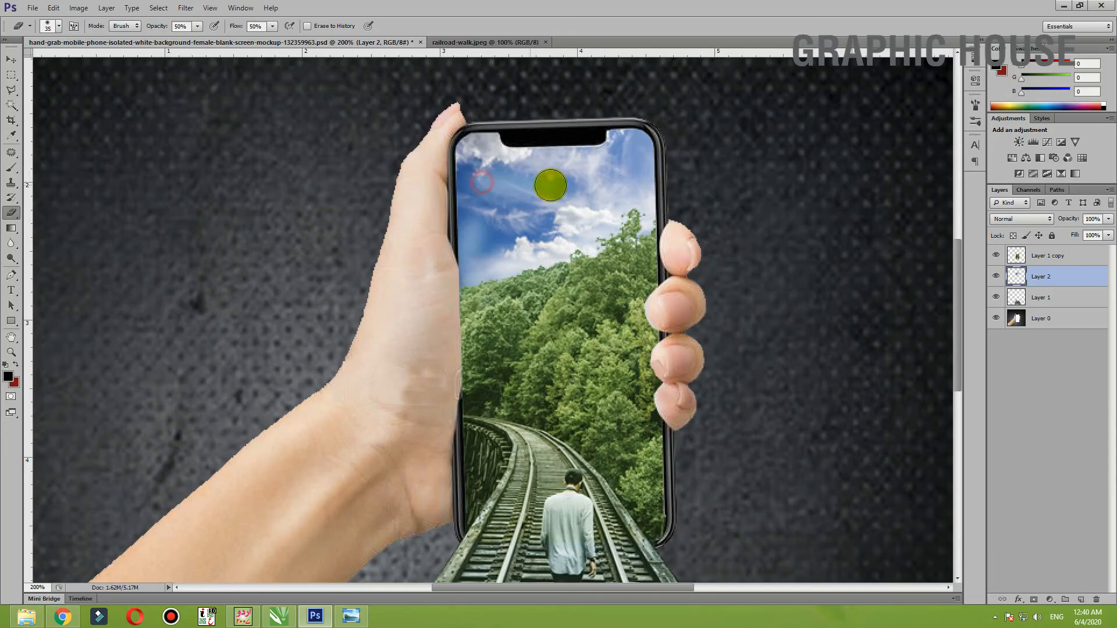
mouse_move(549, 250)
left_mouse_down()
mouse_move(510, 255)
mouse_move(474, 291)
left_mouse_up()
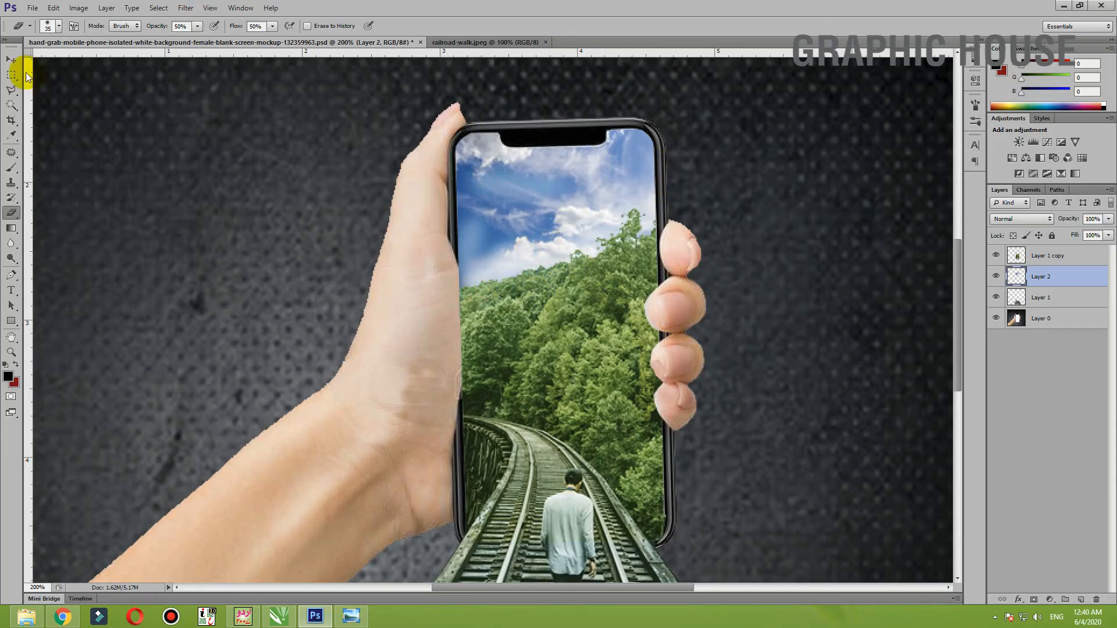
Step: Reduce the height of Layer 2's sky slightly by raising its lower edge with Free Transform
left_click(13, 62)
key("ctrl+t")
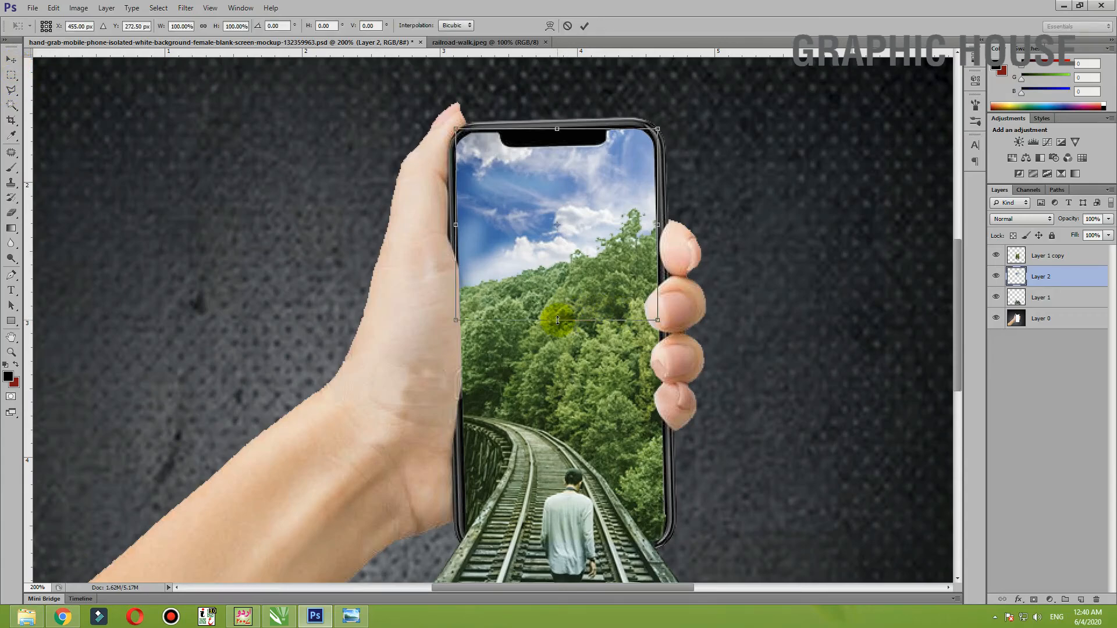
left_click_drag(558, 320, 557, 305)
key("Return")
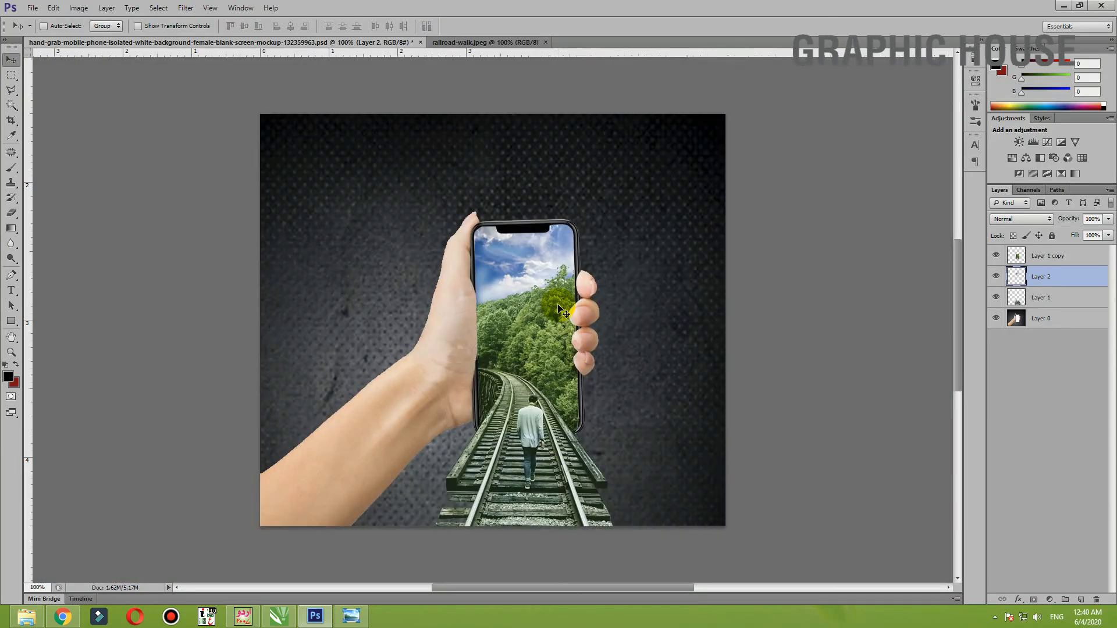
Step: Apply Color Balance to Layer 2's midtones with red +9 and blue +52
key("ctrl+minus")
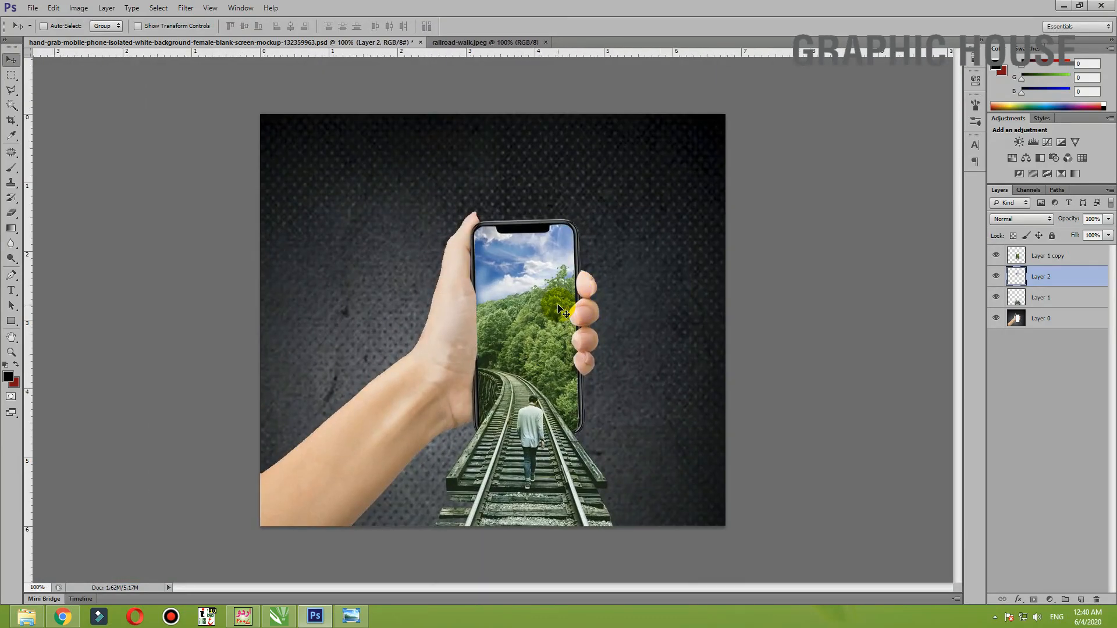
key("ctrl+plus")
key("ctrl+b")
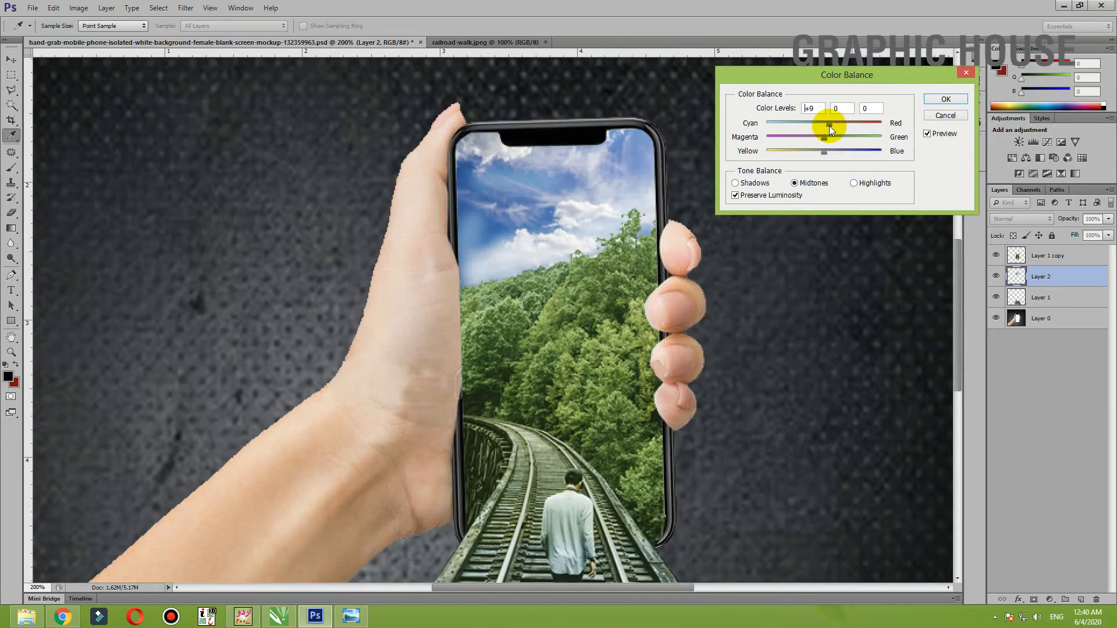
left_click_drag(825, 155, 832, 151)
key("Return")
key("v")
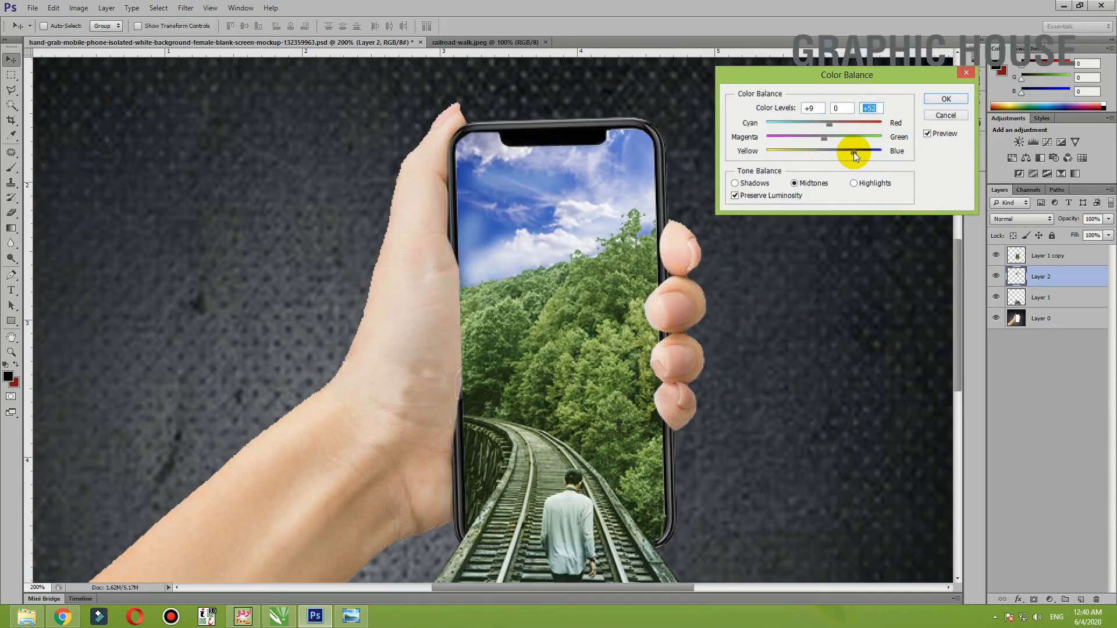
Step: Shift the midtones of Layer 1's railroad and forest toward green with Color Balance
key("ctrl+minus")
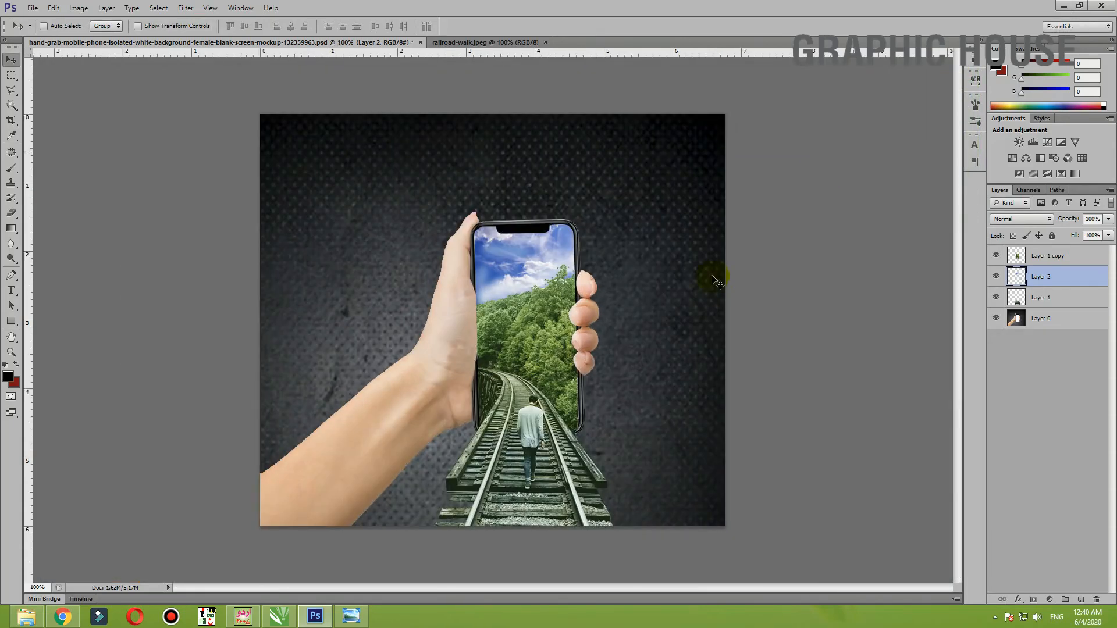
left_click_drag(534, 503, 532, 490)
key("ctrl+z")
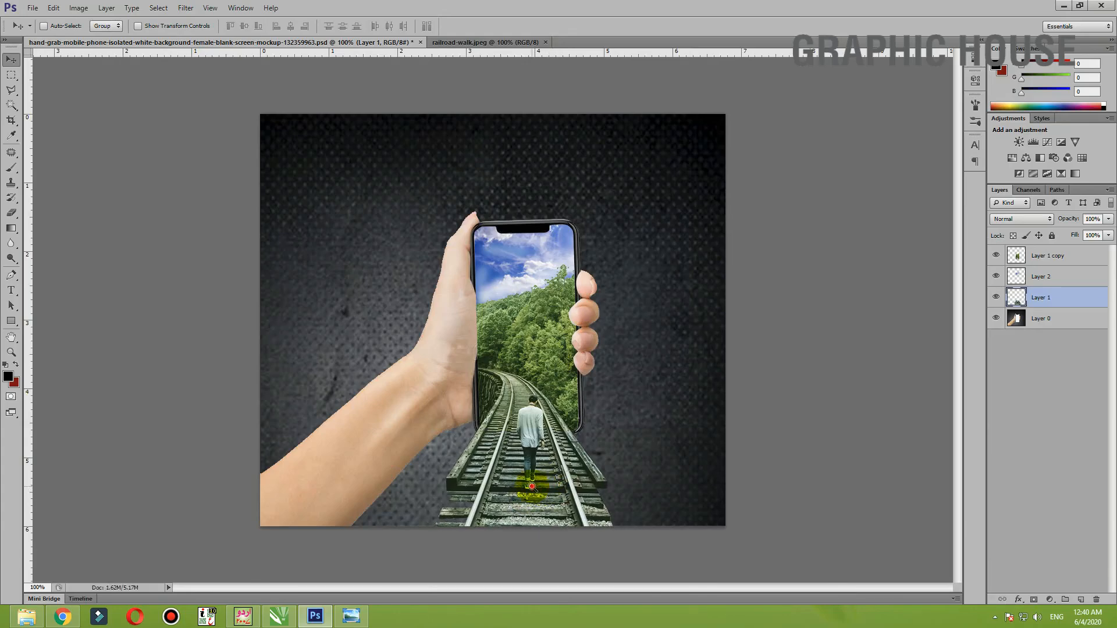
scroll(531, 487, "up", 1)
key("ctrl+b")
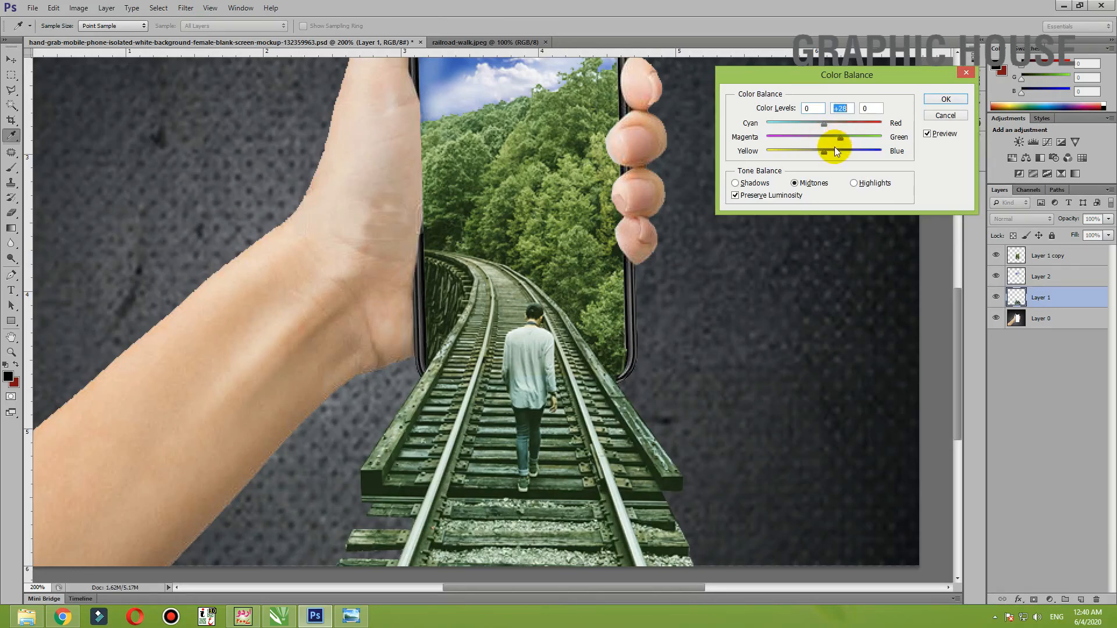
left_click_drag(816, 154, 801, 125)
left_click(929, 102)
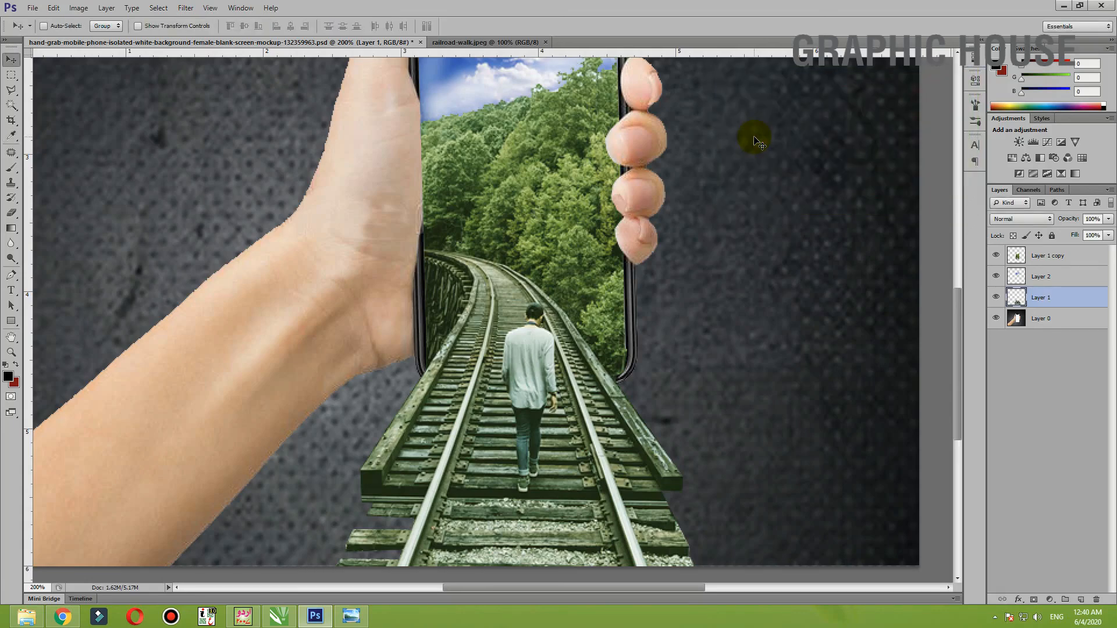
Step: Crop the image to trim the empty background above the phone and narrow strips from its lower and left edges
key("ctrl+minus")
key("Tab")
key("ctrl+plus")
key("ctrl+minus")
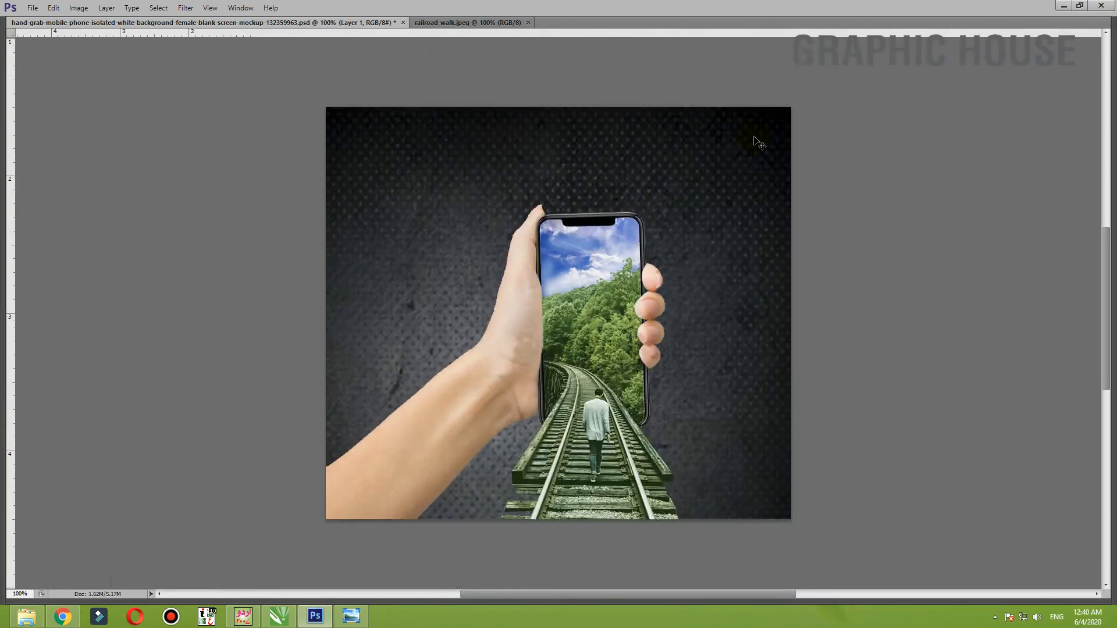
key("c")
left_click_drag(558, 105, 562, 145)
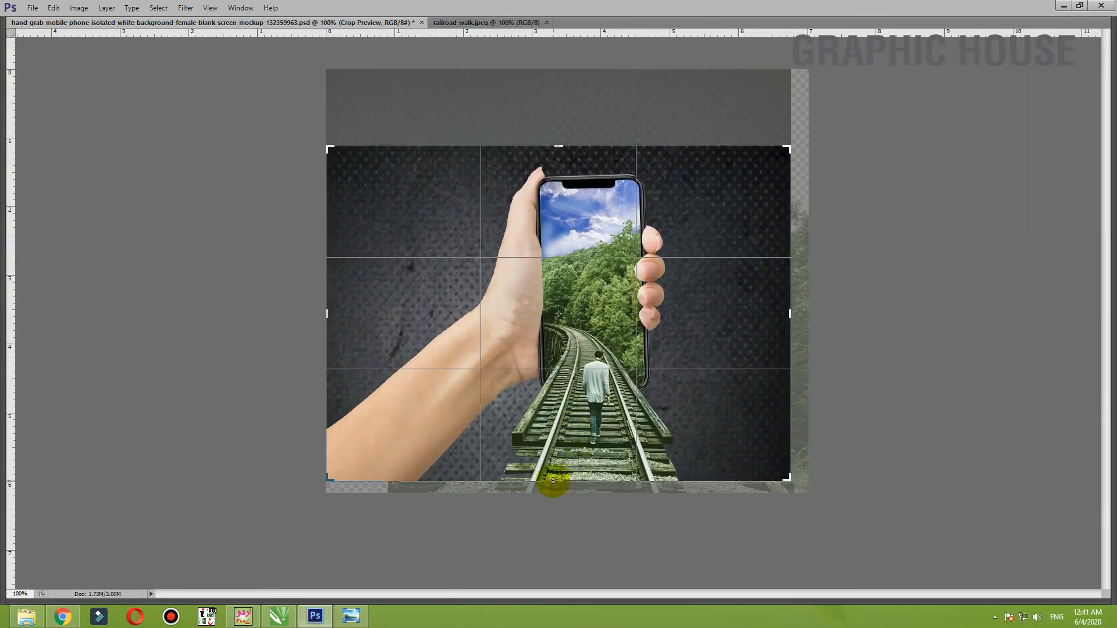
left_click_drag(553, 479, 561, 486)
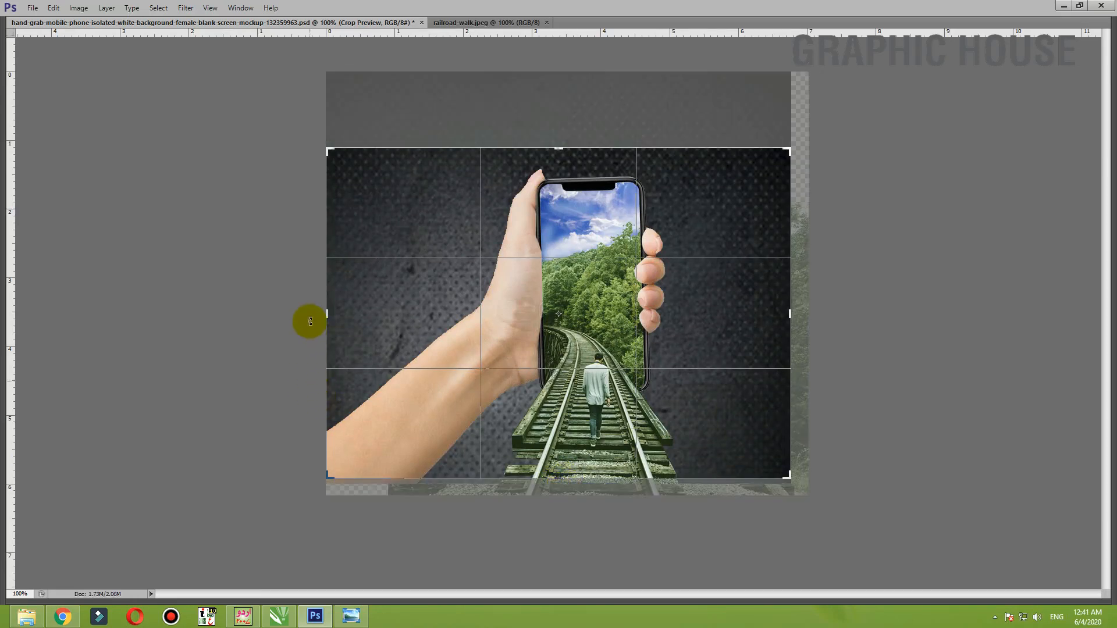
mouse_move(325, 315)
left_mouse_down()
mouse_move(357, 313)
mouse_move(342, 314)
left_mouse_up()
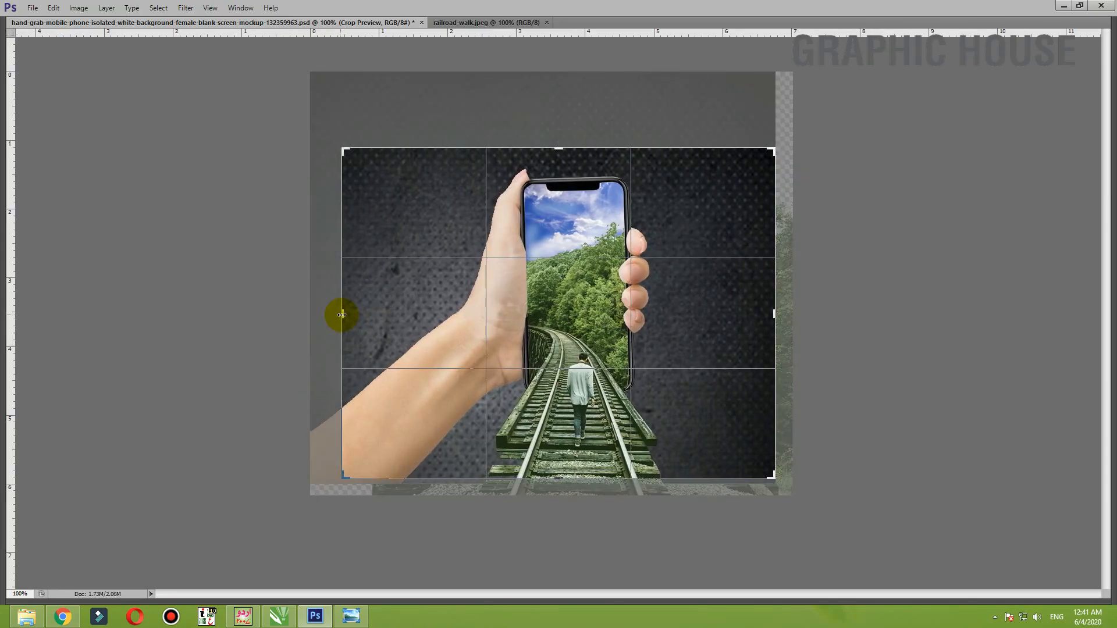
key("Return")
key("Tab")
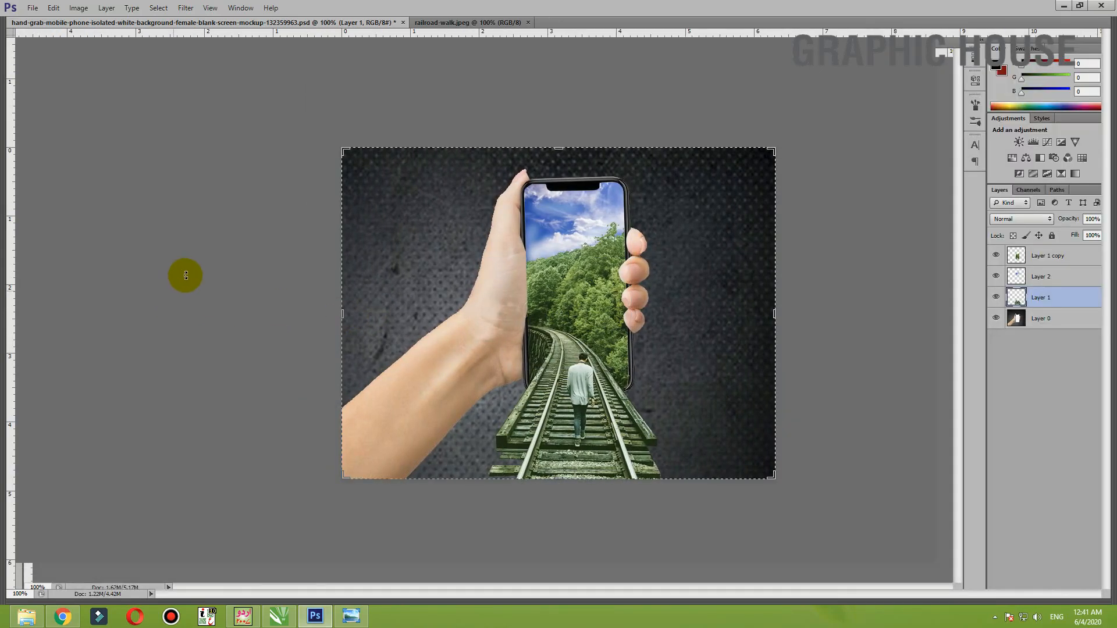
left_click(11, 59)
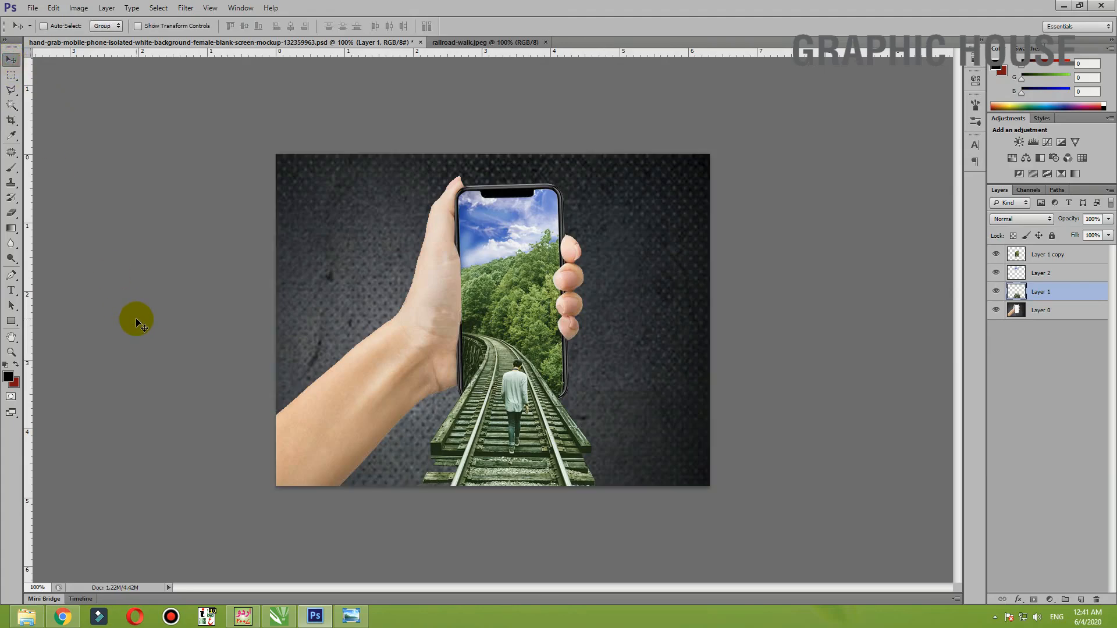
Step: Check the cropped composite up close and save the phone mockup PSD document
key("ctrl+plus")
key("ctrl+minus")
key("ctrl+s")
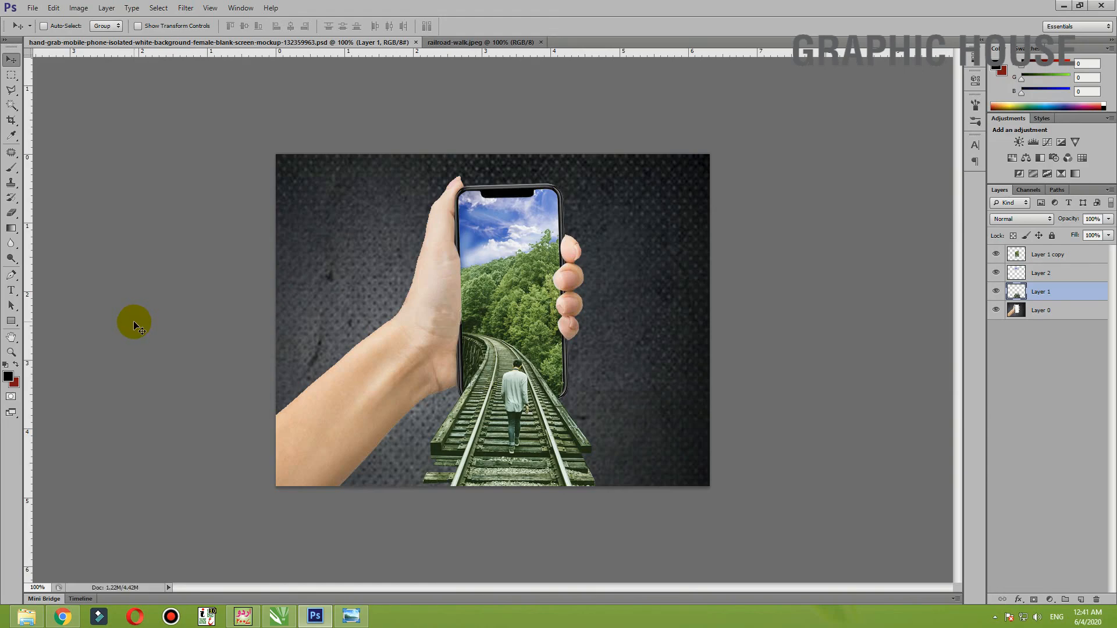